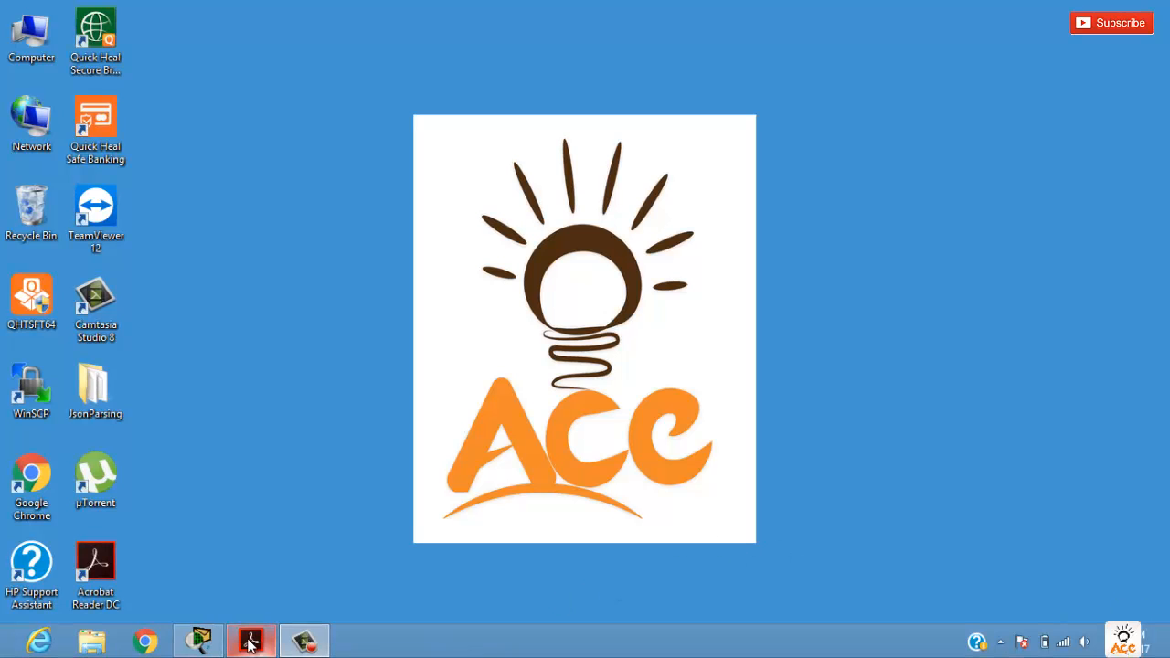
Step: Switch to Cisco Packet Tracer and place two generic PCs side by side in the left part of the workspace
click(203, 640)
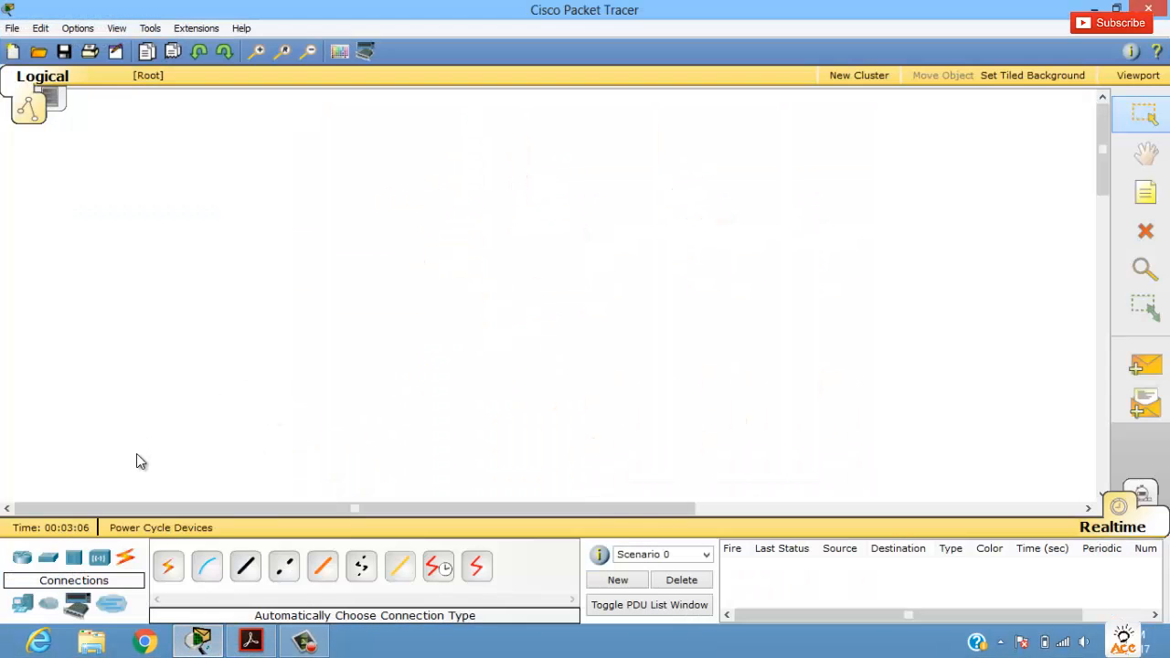
click(21, 604)
click(167, 565)
click(76, 357)
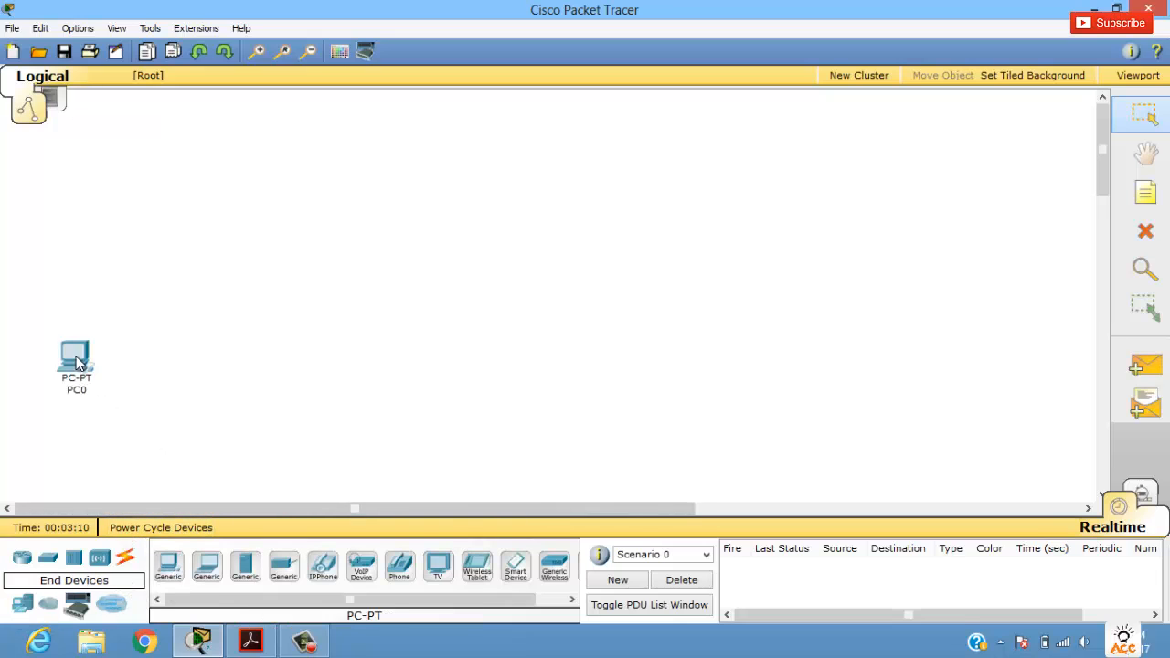
click(167, 564)
click(233, 365)
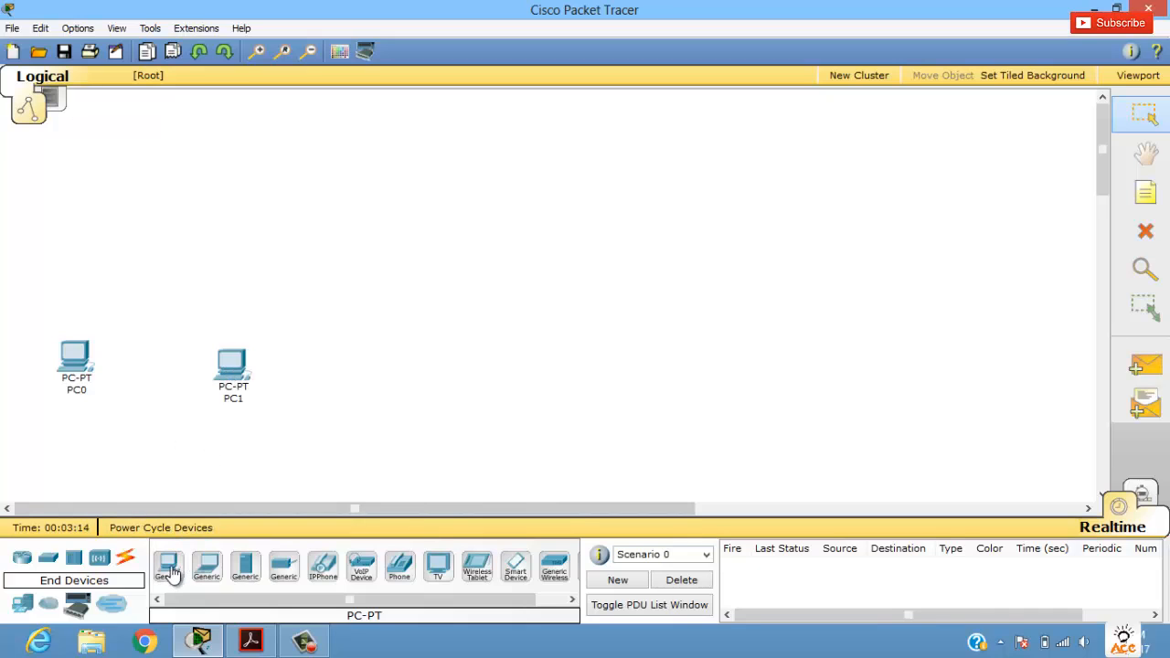
Step: Place a generic Switch-PT above and between the two PCs
click(44, 564)
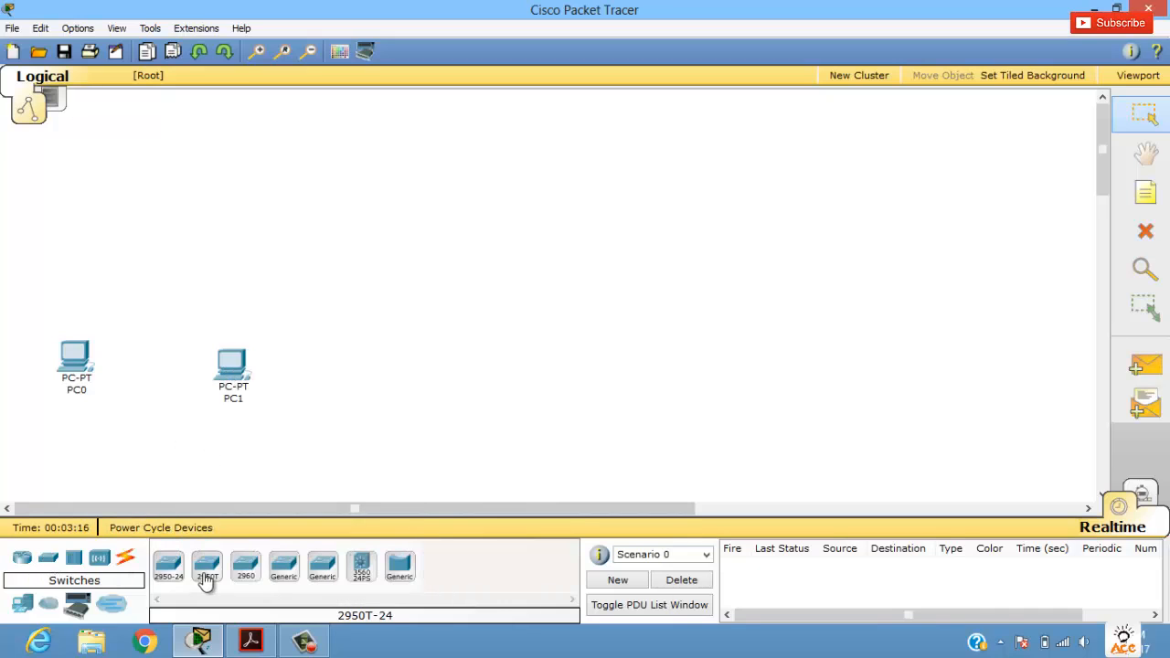
click(283, 565)
click(158, 262)
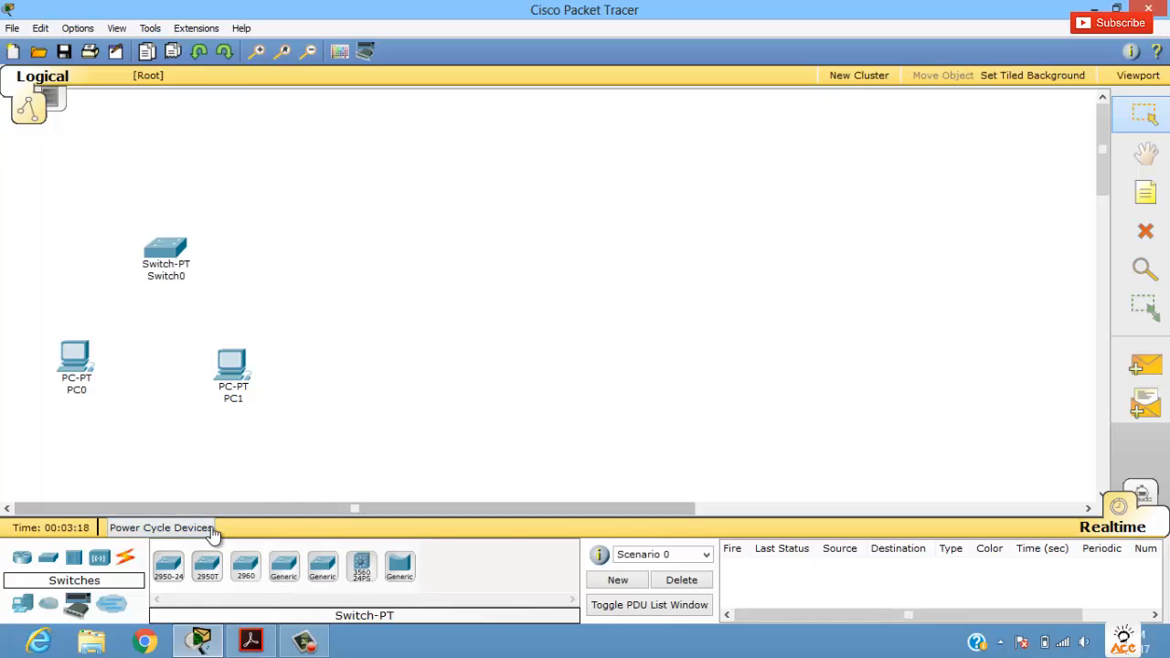
Step: Add two more generic PCs to the row, to the right of PC1
click(22, 604)
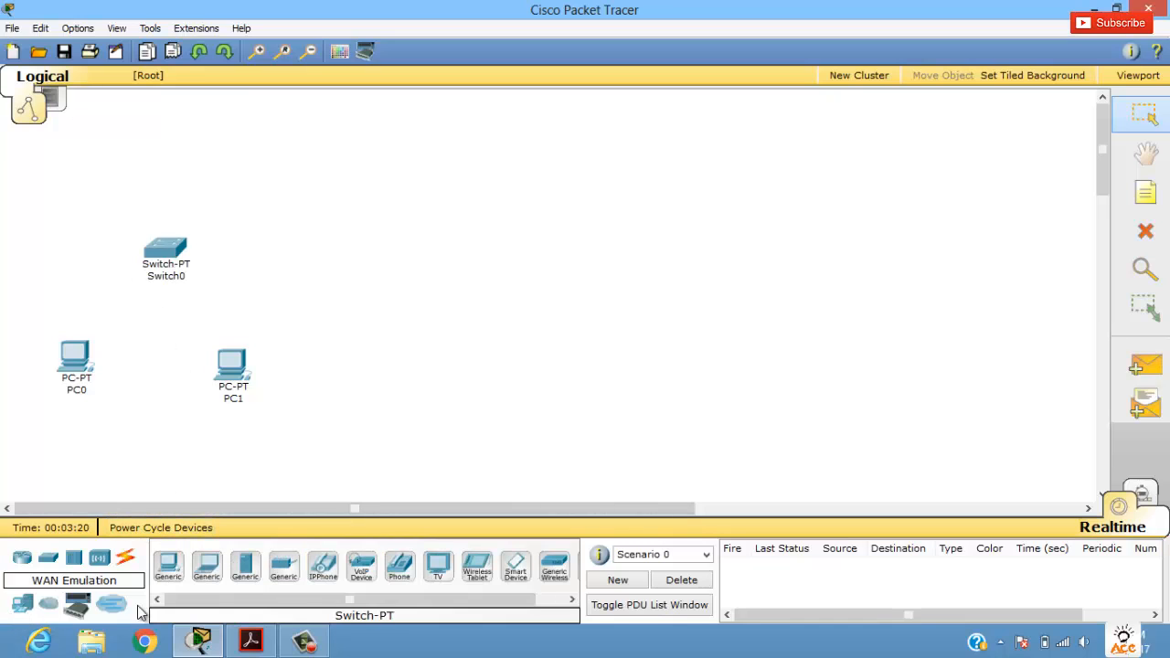
click(168, 564)
click(385, 373)
click(168, 564)
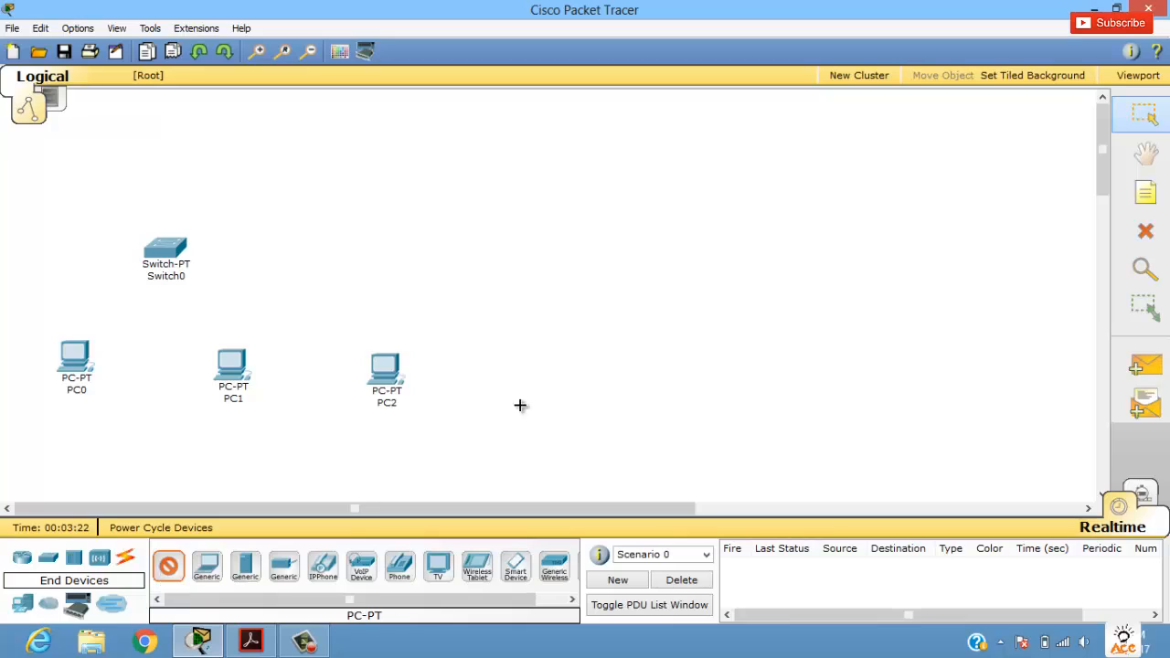
click(536, 383)
Step: Place a second generic Switch-PT above and between PC2 and PC3
click(48, 559)
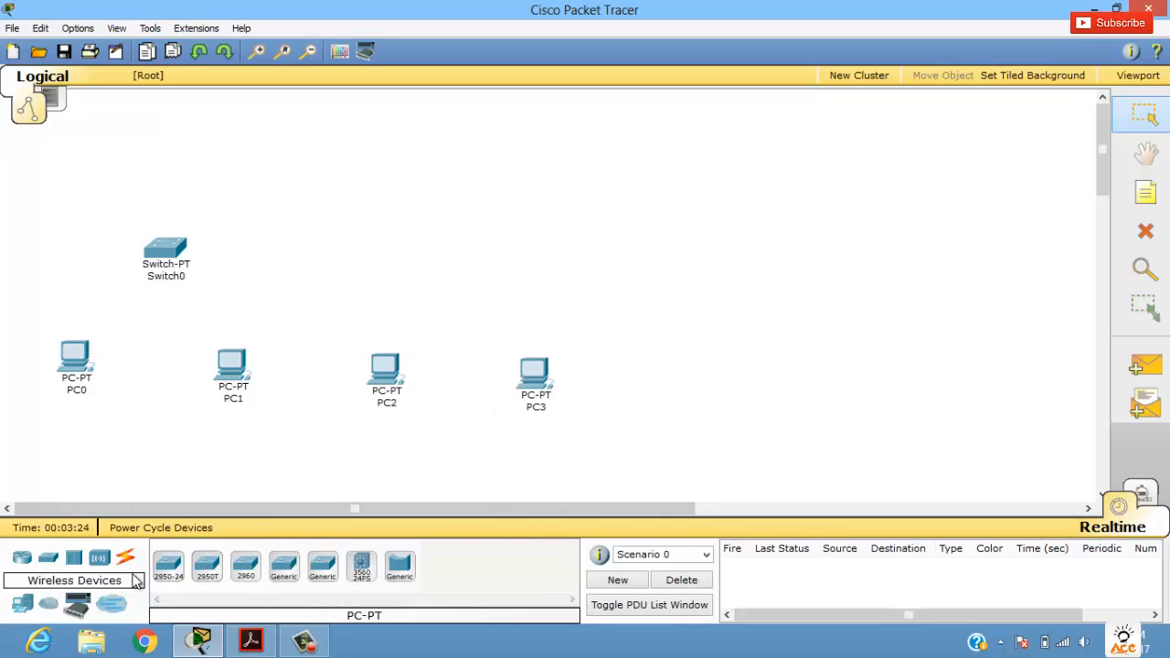
click(283, 565)
click(468, 249)
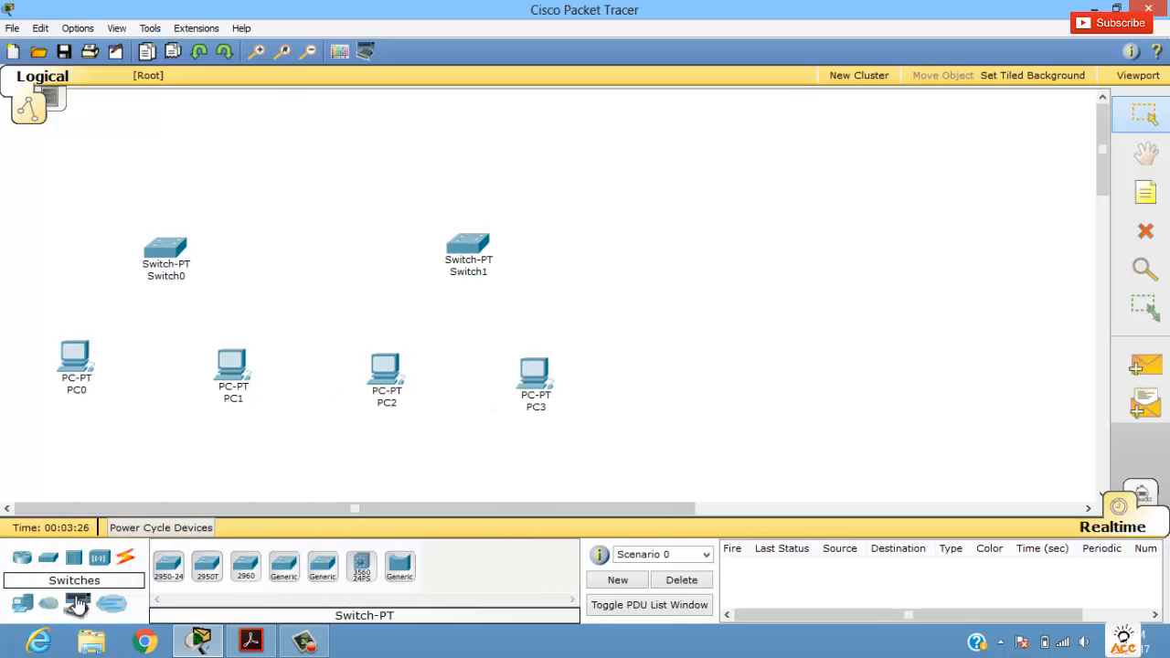
Step: Add a third pair of generic PCs to the row, to the right of PC3
click(22, 604)
click(168, 572)
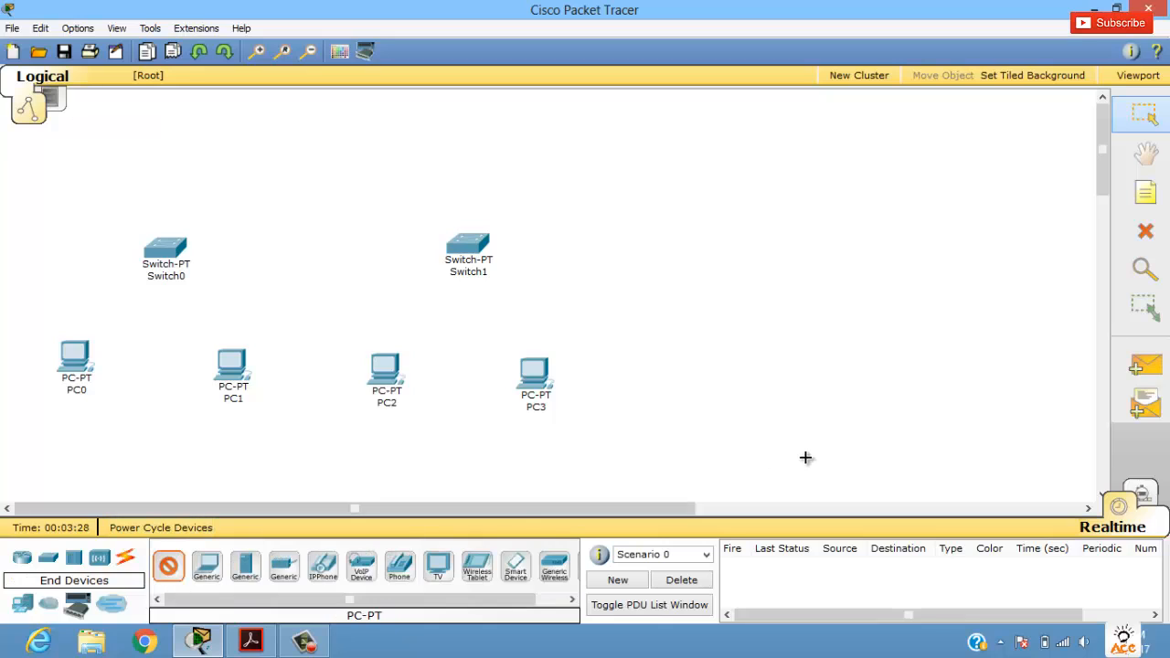
click(706, 384)
click(167, 574)
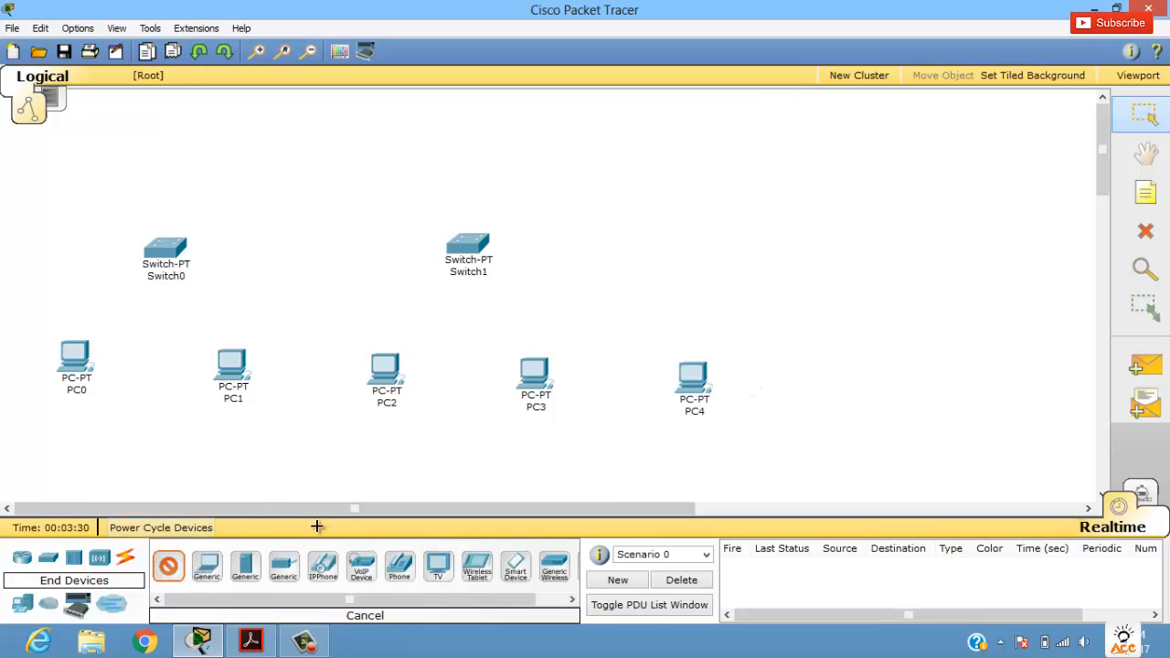
click(834, 393)
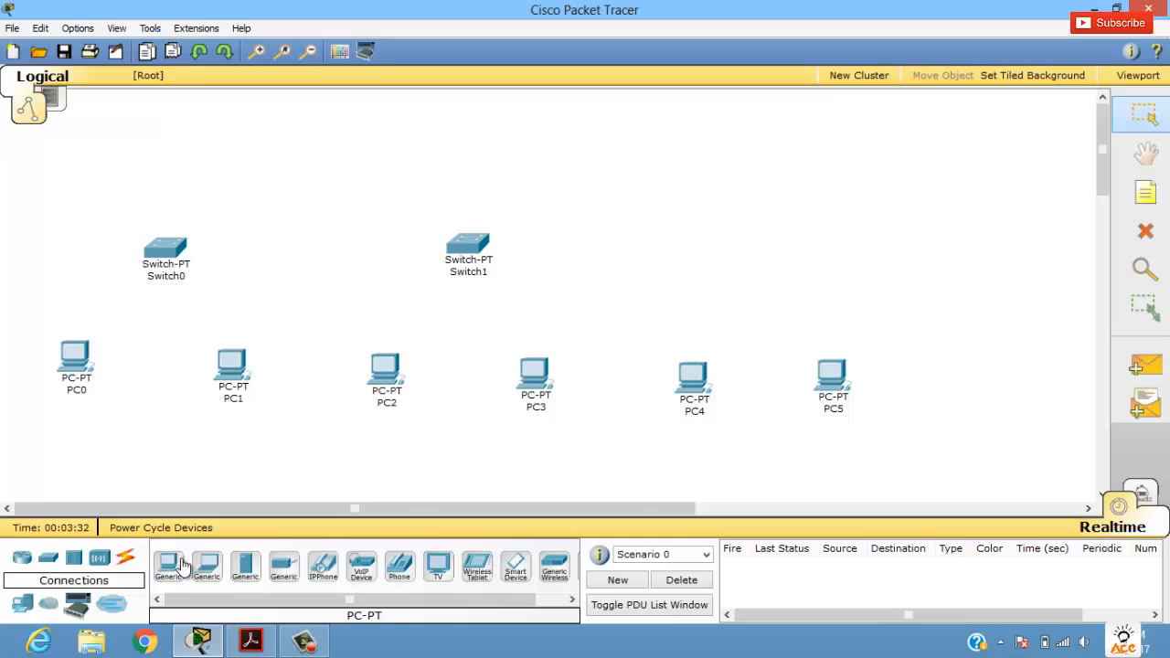
Step: Place a third generic Switch-PT above and between PC4 and PC5
click(52, 559)
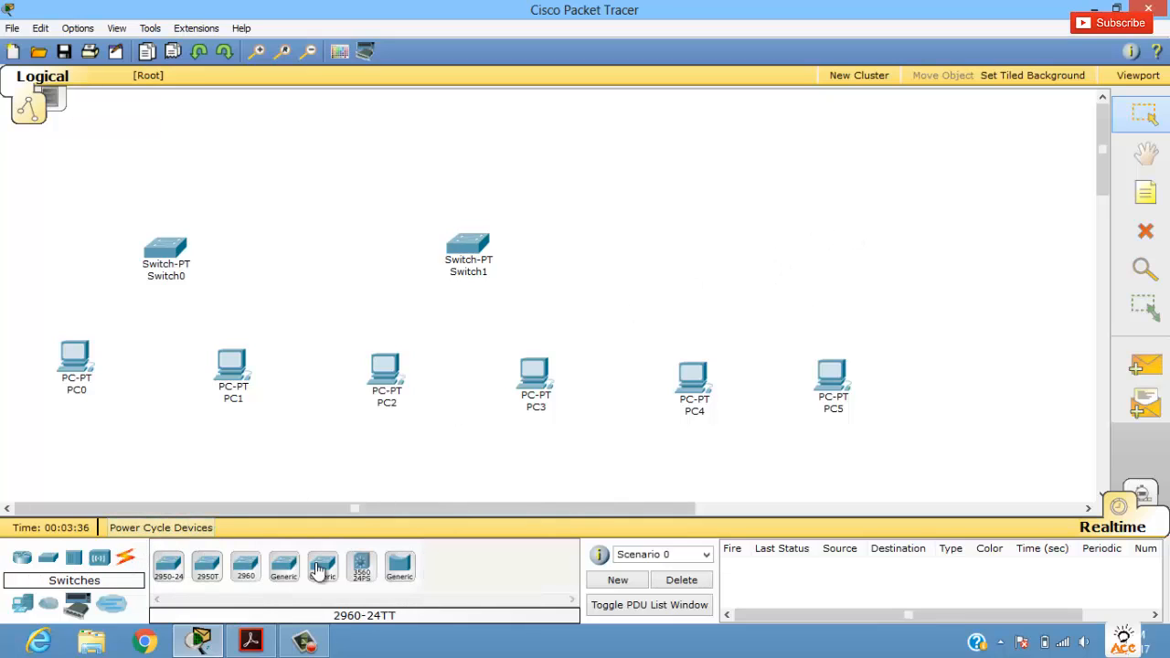
click(284, 569)
click(786, 263)
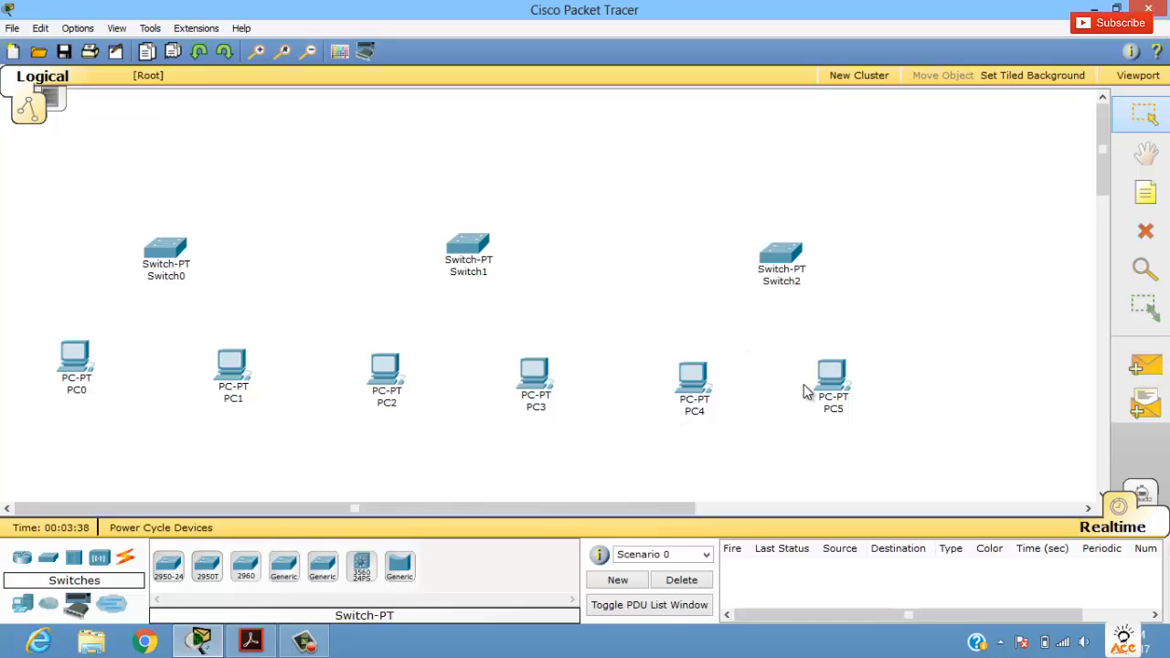
Step: Move Switch2 and PC5 further right and reposition the other PCs so each pair is spread out below its switch
drag(894, 391, 965, 390)
drag(702, 389, 733, 400)
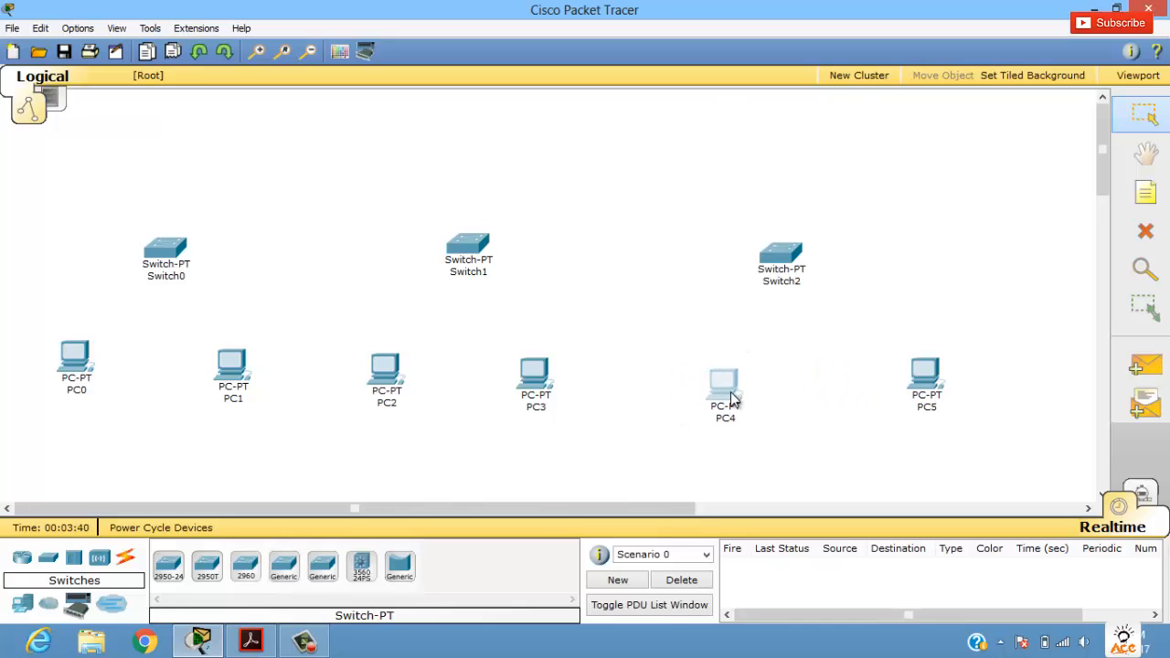
drag(797, 262, 853, 258)
drag(386, 373, 392, 387)
drag(216, 383, 235, 393)
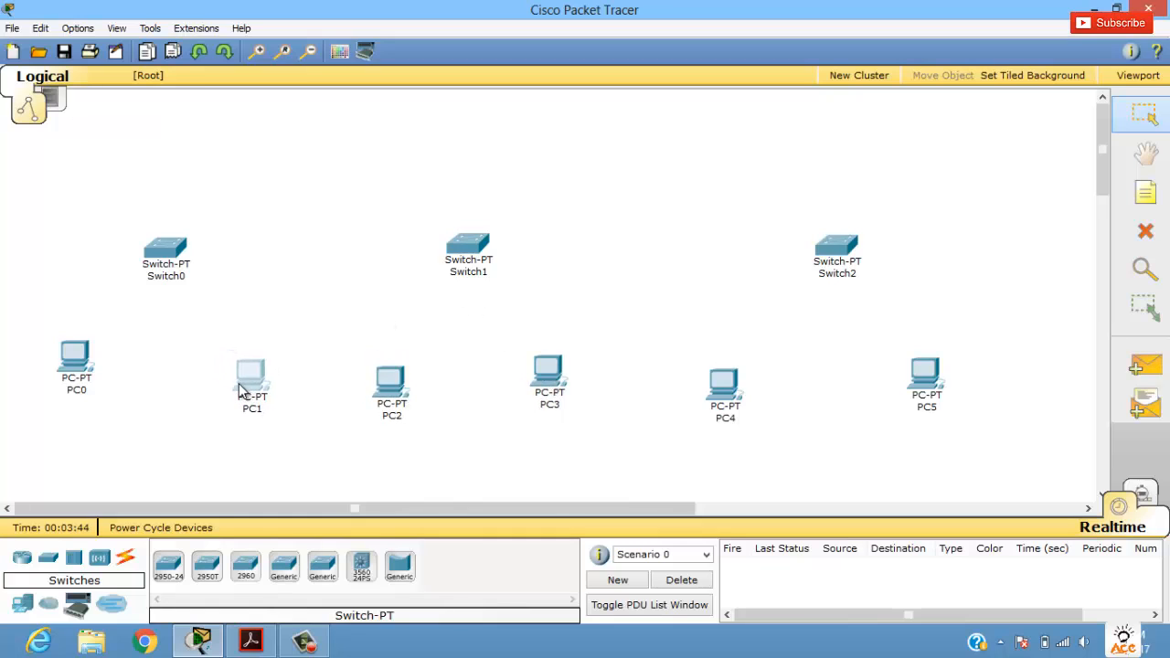
drag(77, 360, 72, 380)
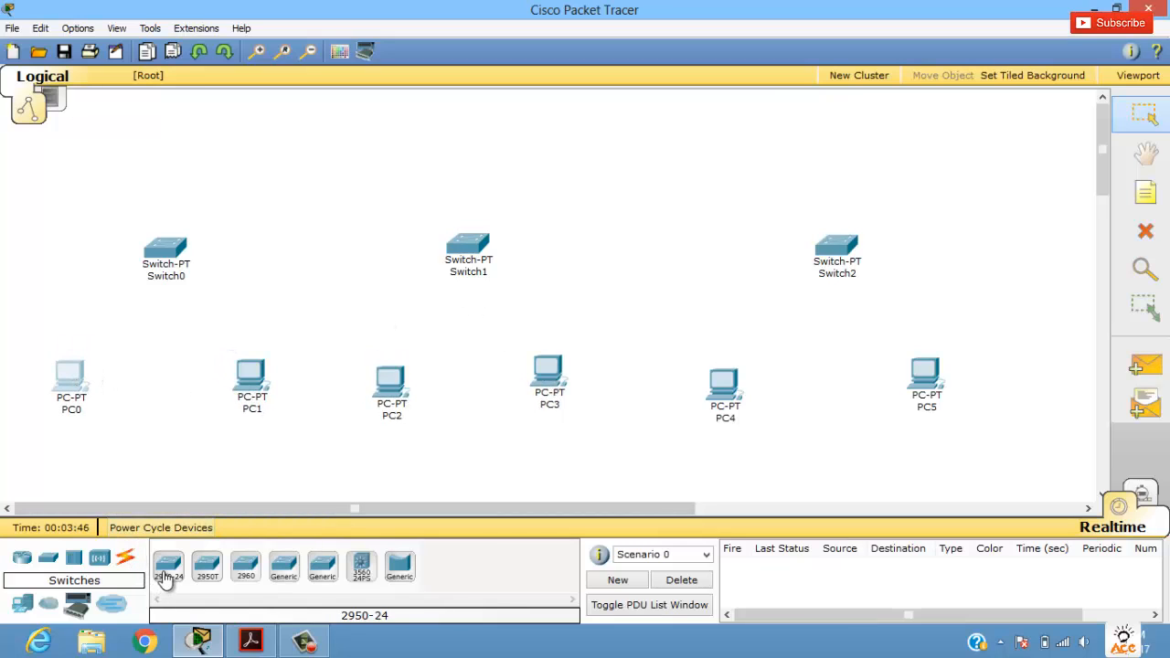
Step: Connect PC0 and PC1 to Switch0 using the automatically chosen connection type
click(128, 564)
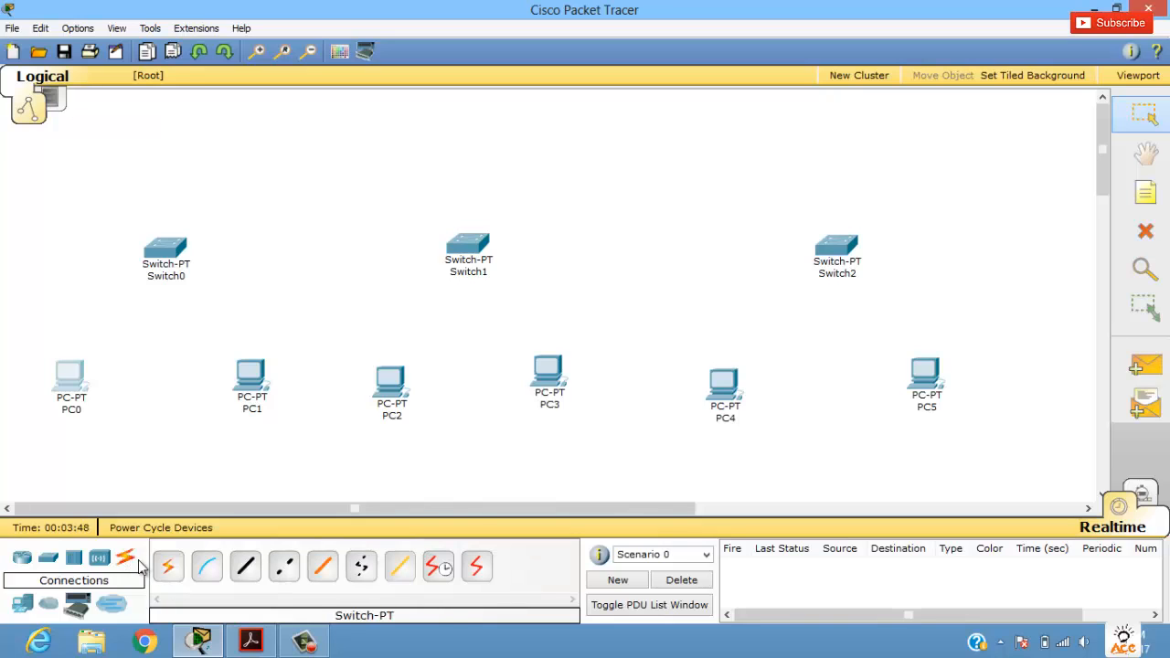
click(169, 566)
click(91, 352)
click(157, 256)
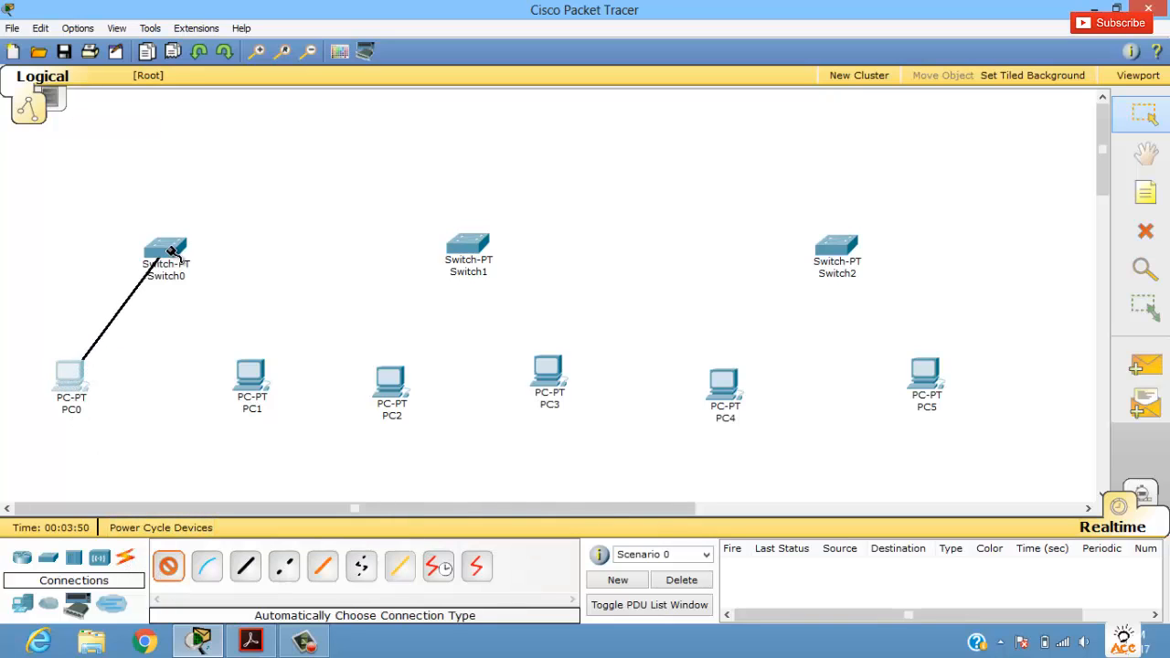
click(252, 375)
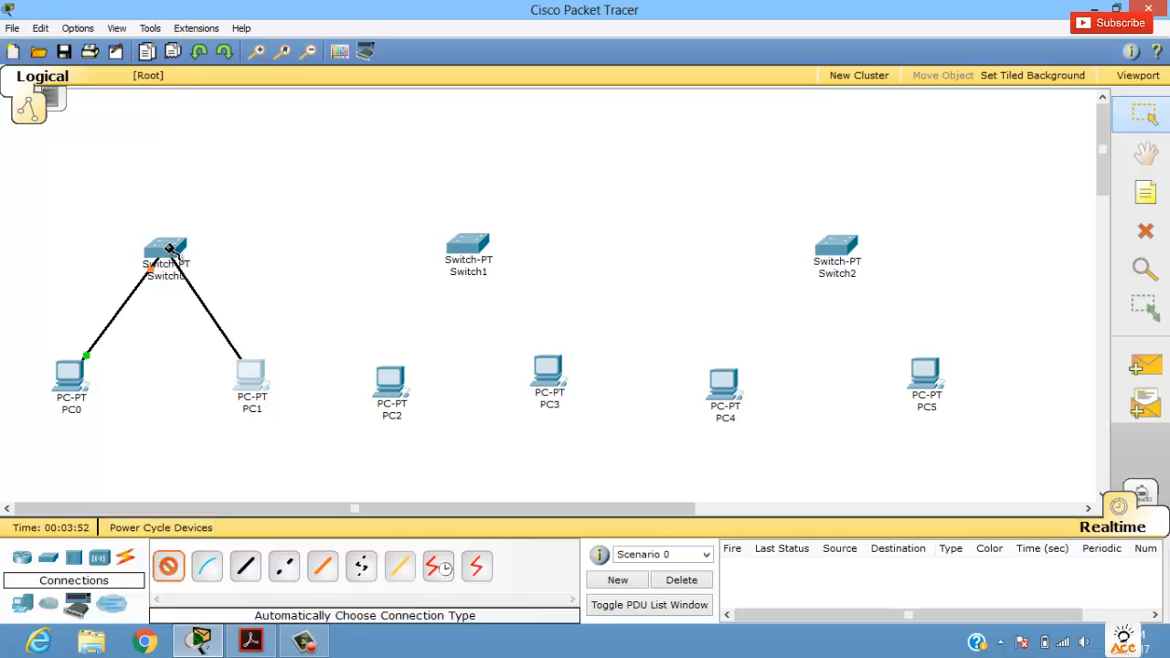
click(163, 258)
Step: Connect PC2 and PC3 to Switch1 using the automatically chosen connection type
click(168, 566)
click(395, 389)
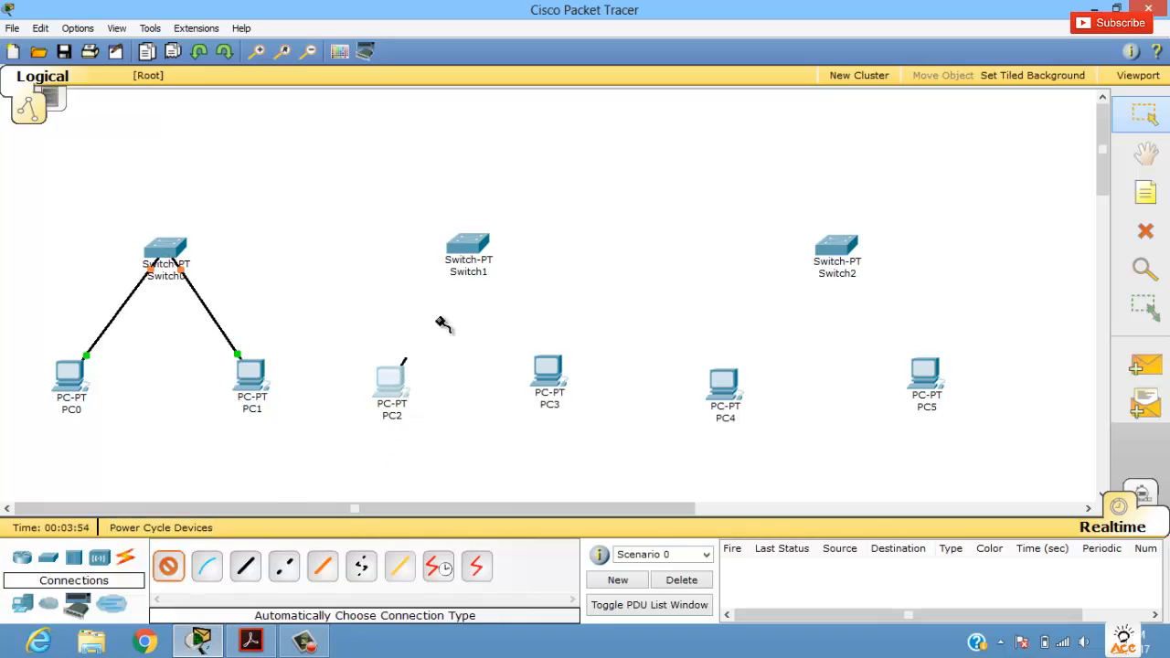
click(470, 245)
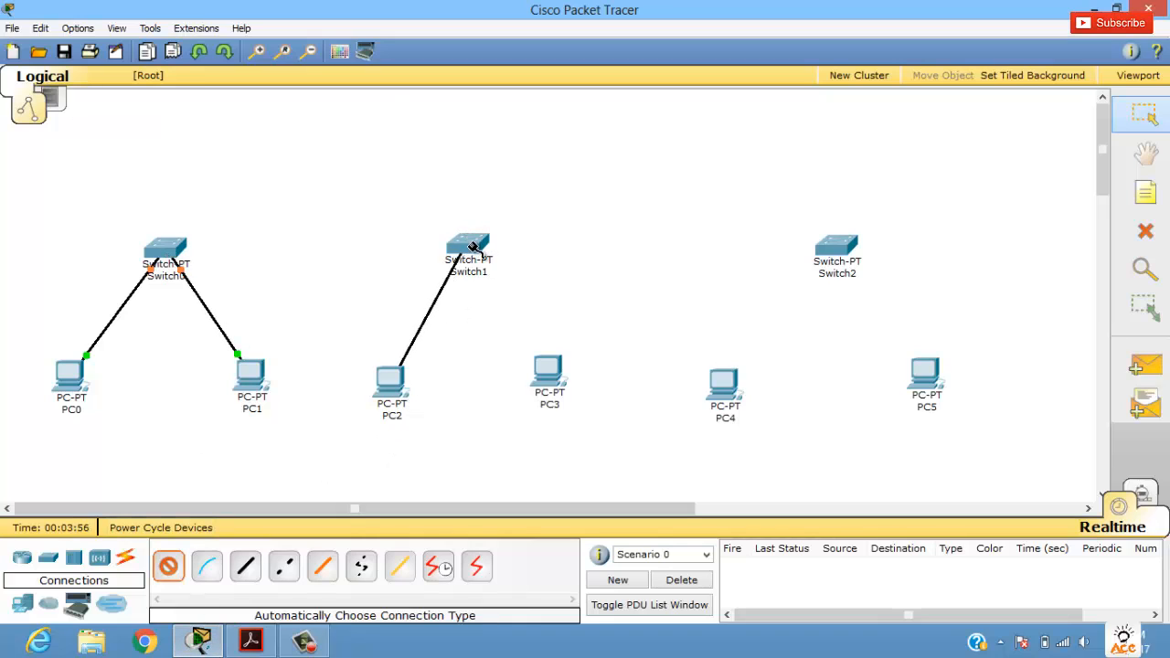
click(562, 387)
click(470, 241)
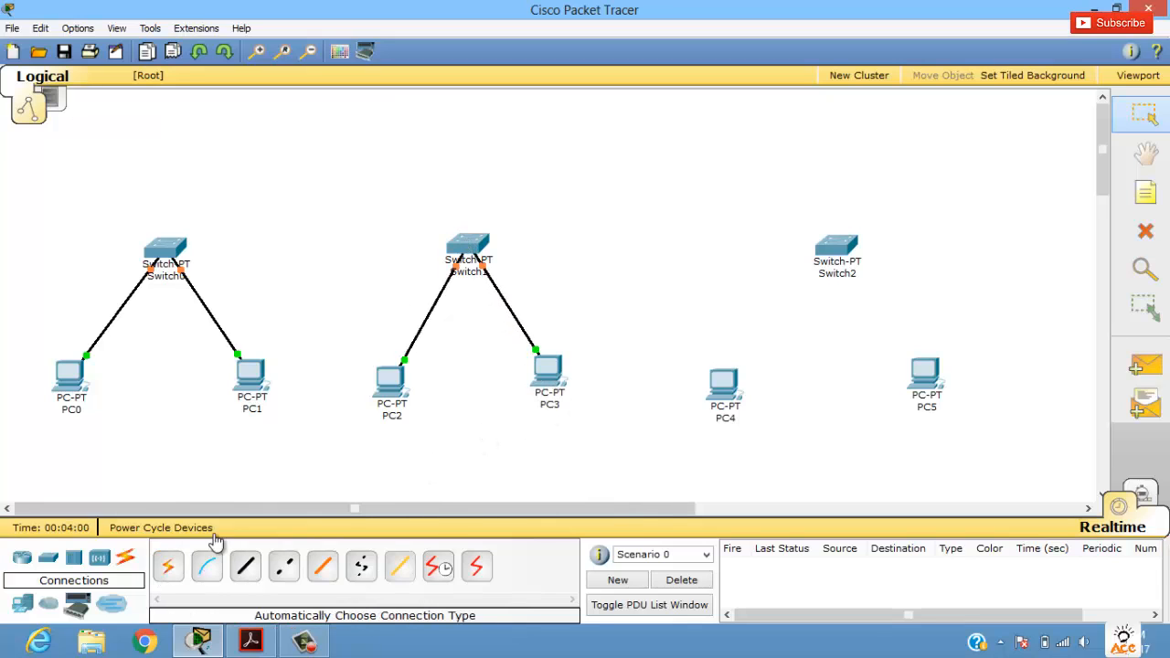
Step: Connect PC4 and PC5 to Switch2 using the automatically chosen connection type
click(169, 566)
click(723, 384)
click(823, 265)
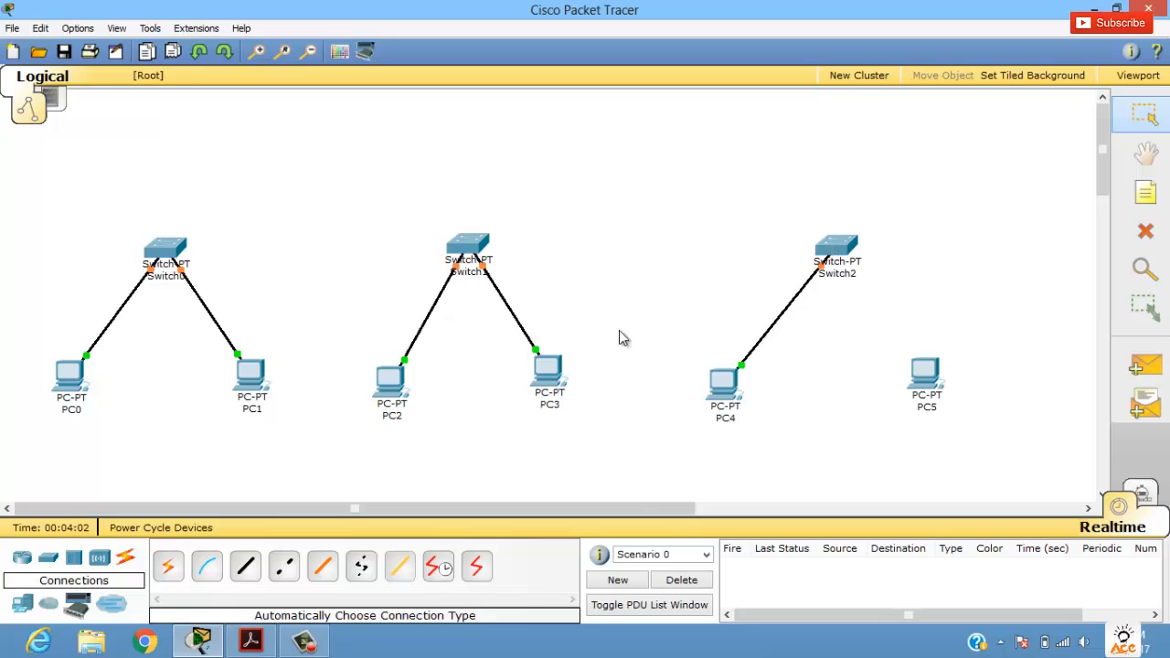
click(166, 567)
click(926, 414)
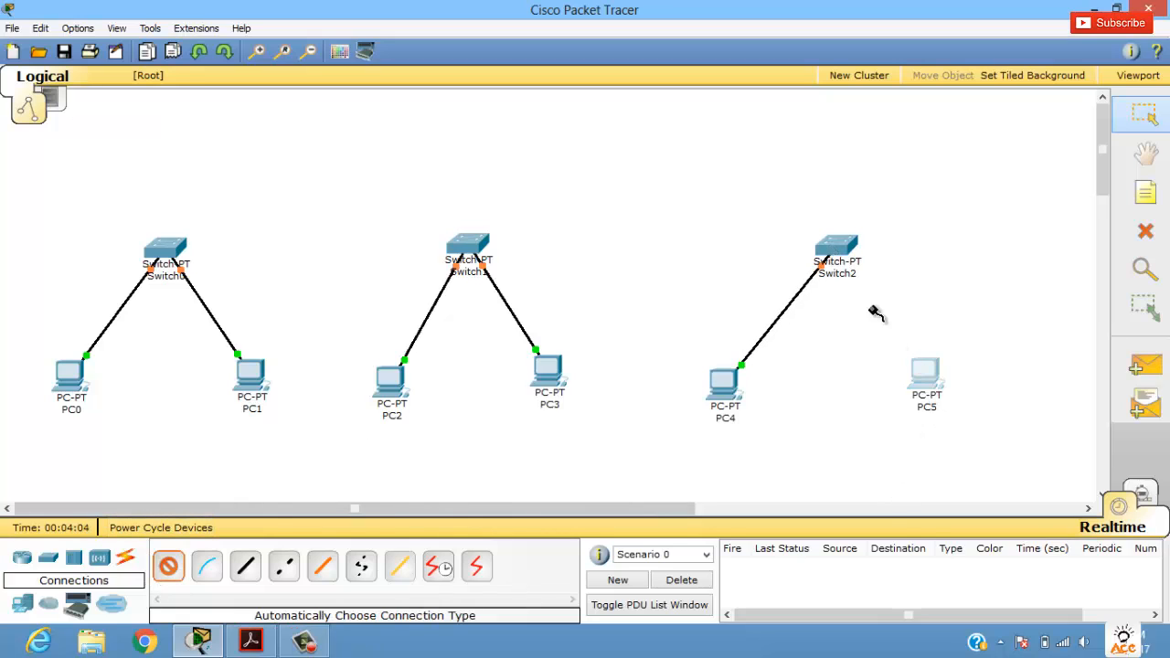
click(836, 253)
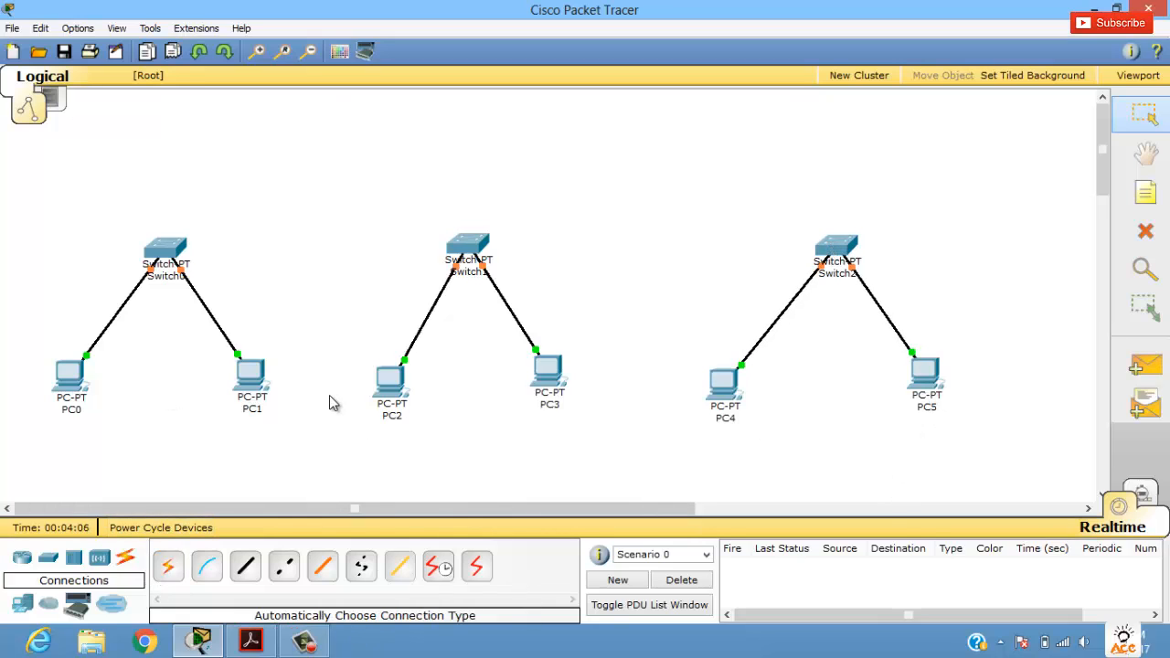
Step: Add a note reading 192.168.1.2 beneath PC0
click(1146, 195)
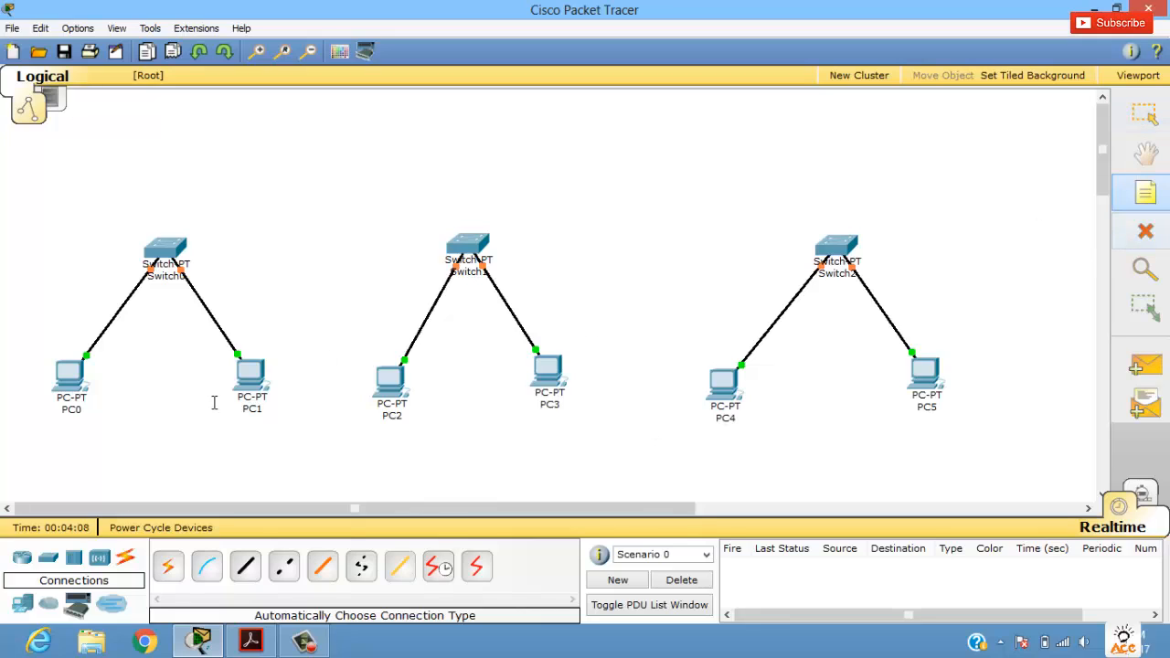
click(43, 445)
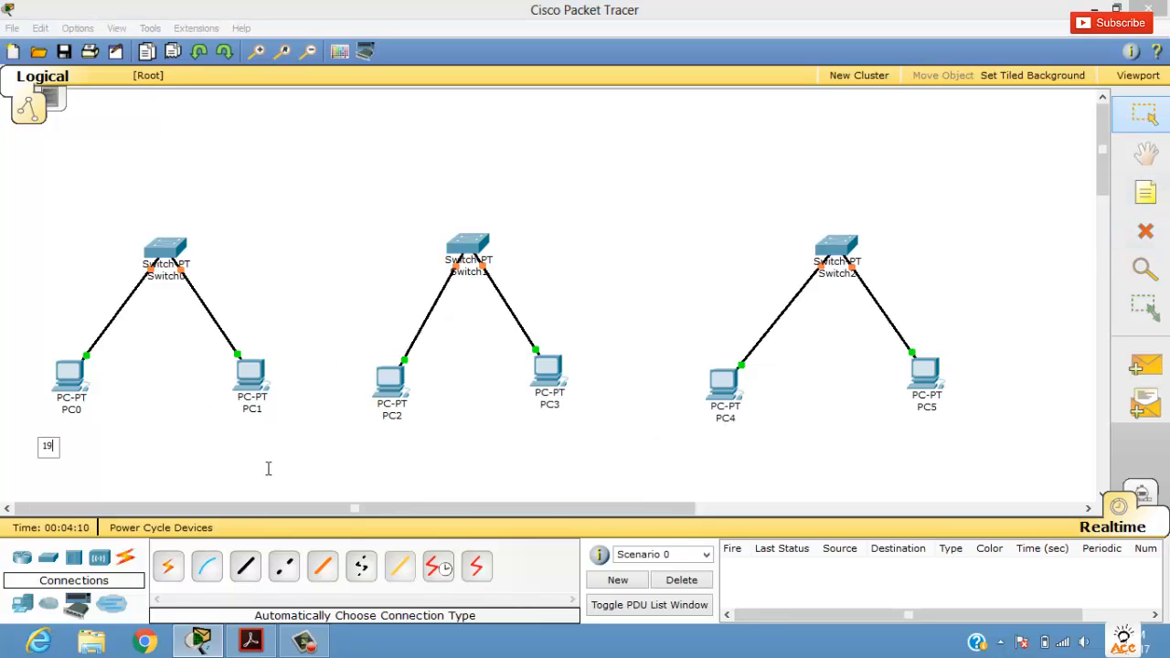
text(192.168.1.2)
Step: Add a note reading 192.168.1.3 beneath PC1
click(1148, 182)
click(222, 441)
text(192.168.1)
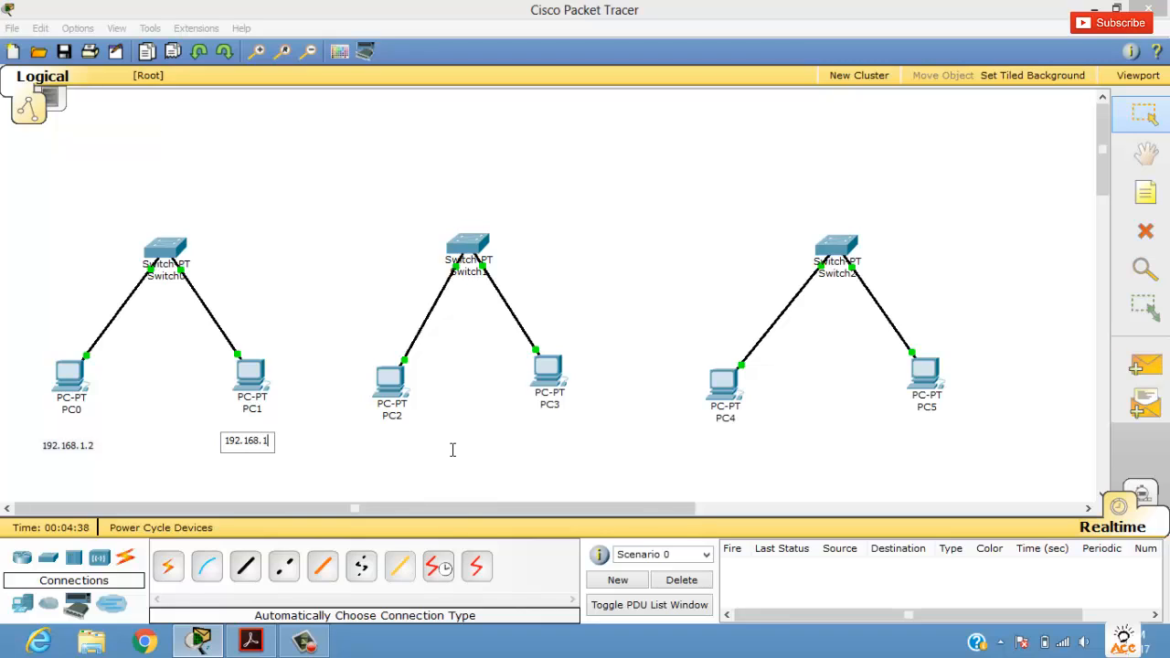
text(3)
Step: Add a note reading 192.168.2.2 beneath PC2
click(1146, 192)
click(349, 443)
text(192.168.)
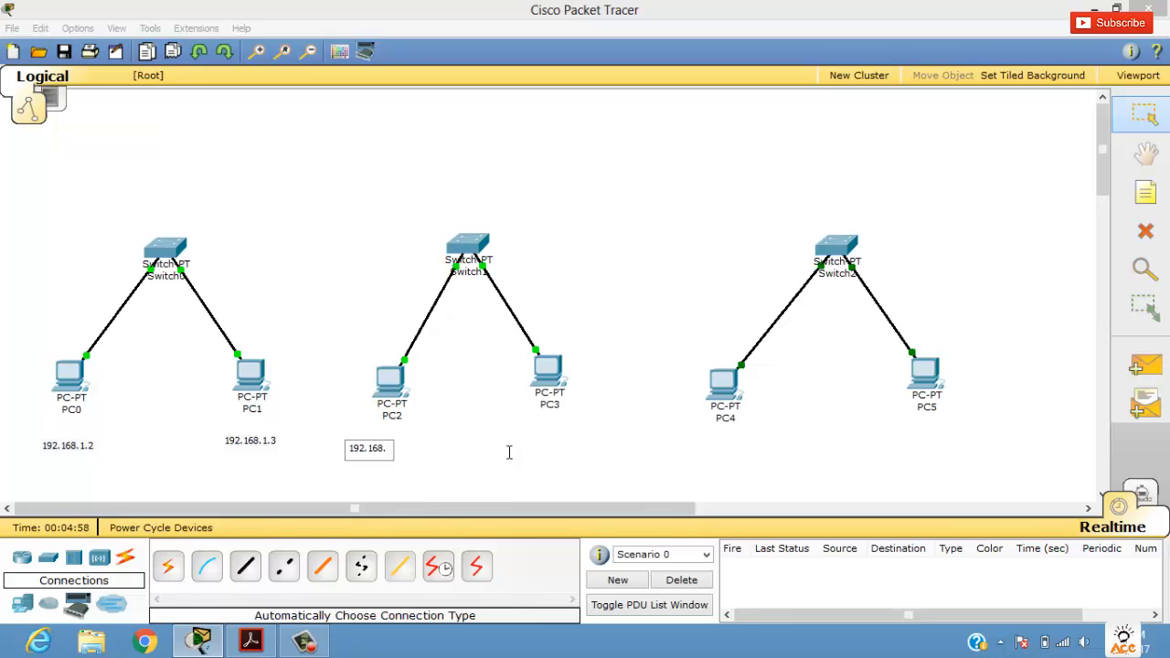
text(2.2)
Step: Add a note reading 192.168.2.3 beneath PC3
click(1145, 192)
click(524, 436)
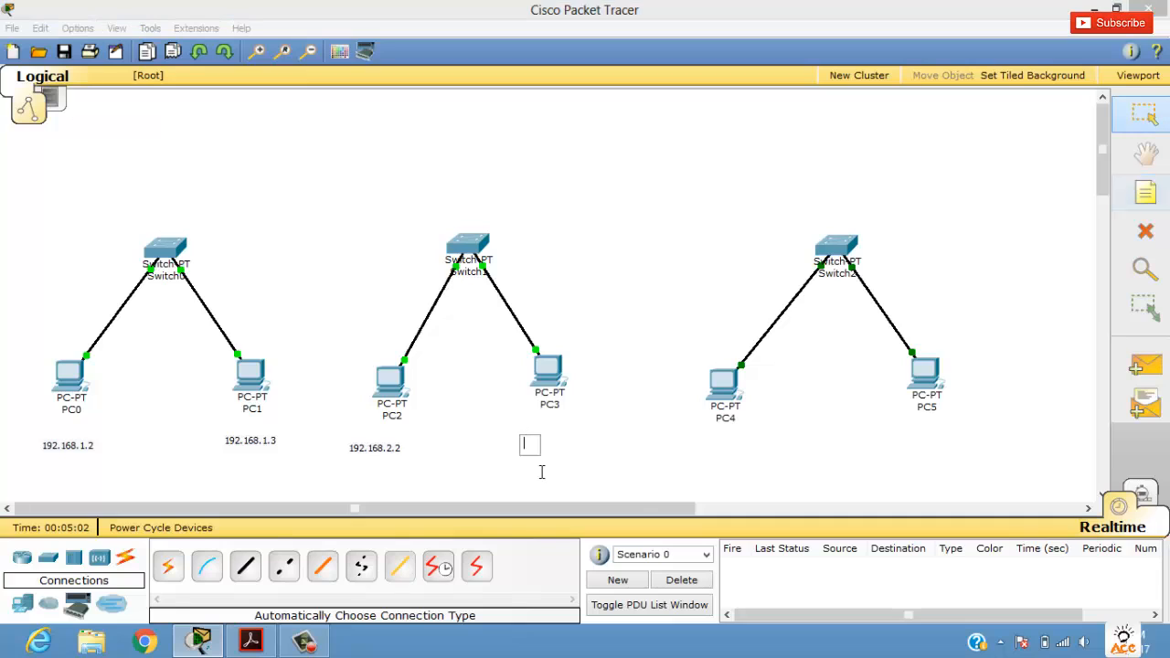
text(192.16)
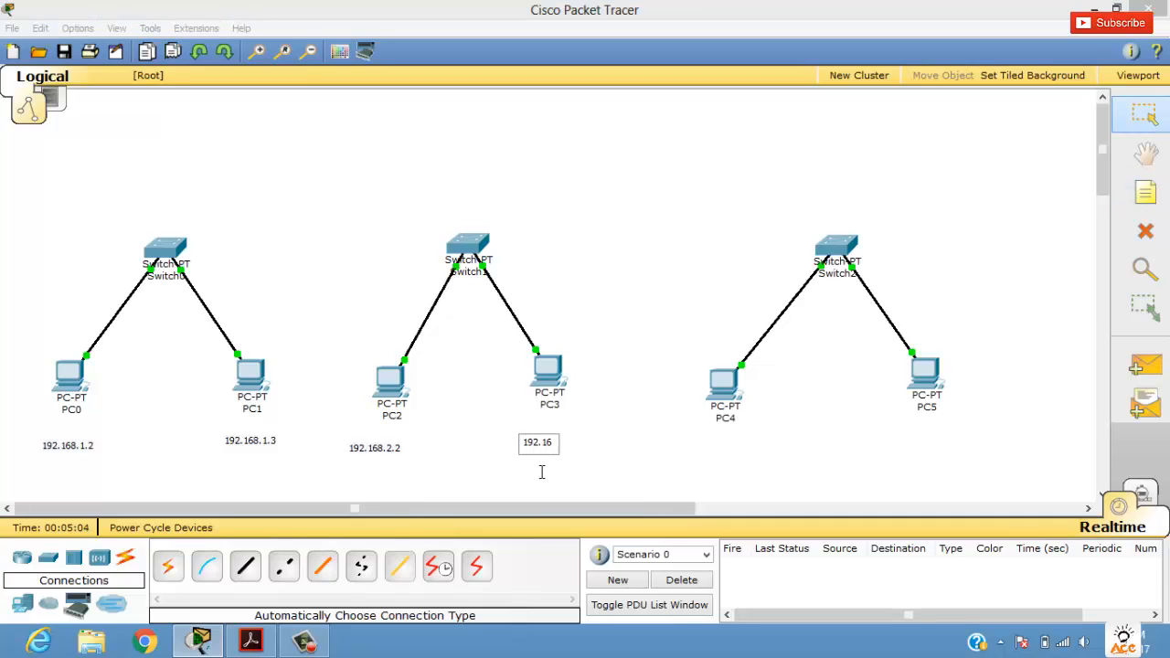
text(8.2.3)
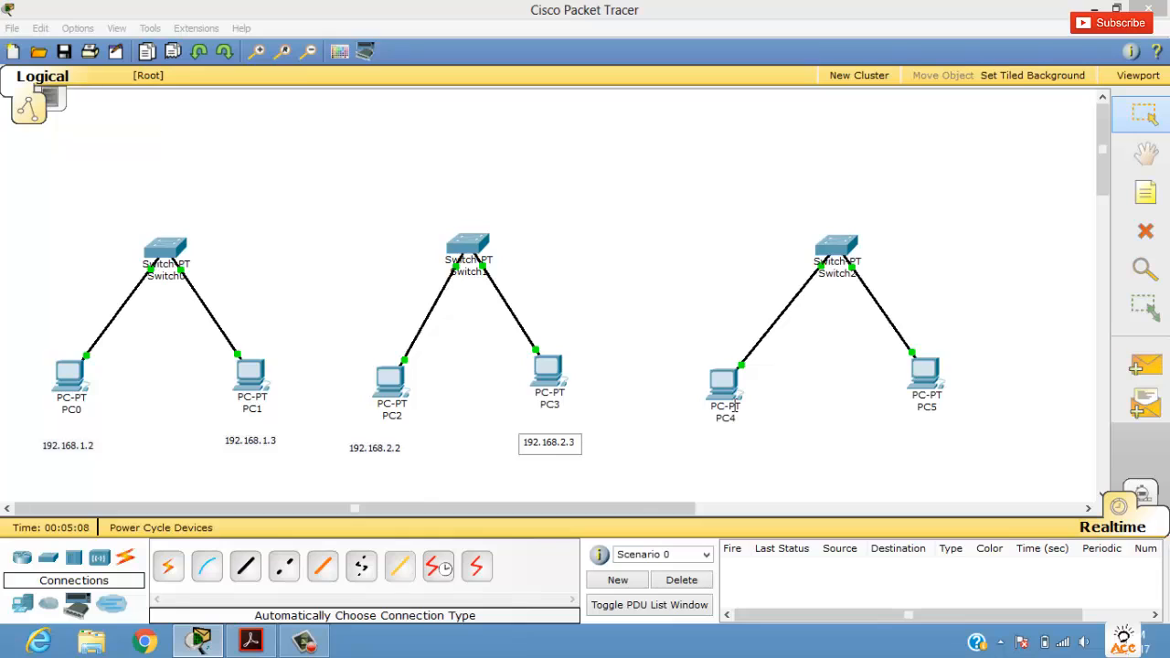
Step: Add a note reading 192.168.3.2 beneath PC4
click(1144, 197)
click(703, 438)
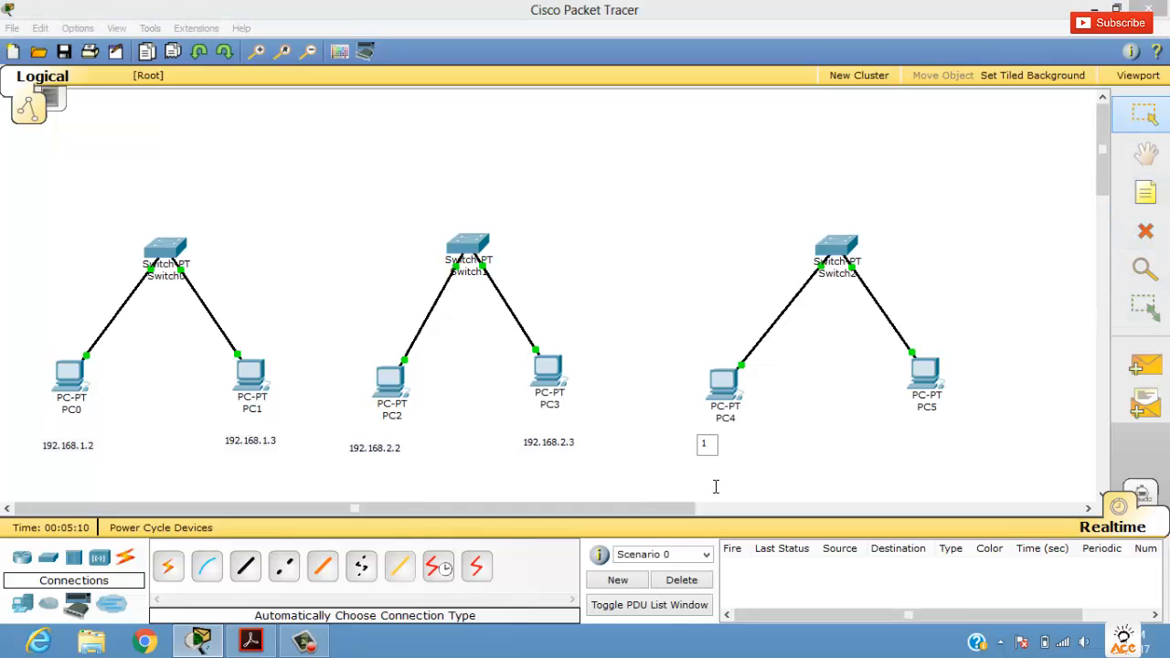
text(192.168.3.2)
Step: Add a note reading 192.168.3.3 beneath PC5, and move the PC4 and PC5 notes slightly closer to their PCs
click(1145, 194)
click(896, 438)
text(192.168.3.3)
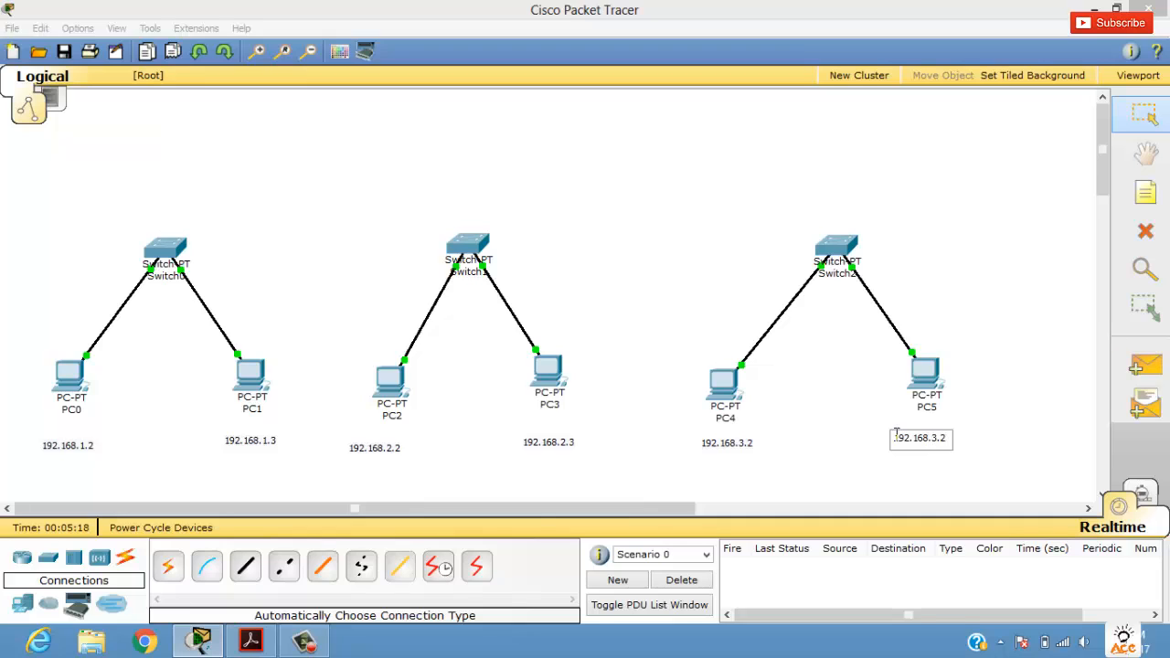
click(879, 393)
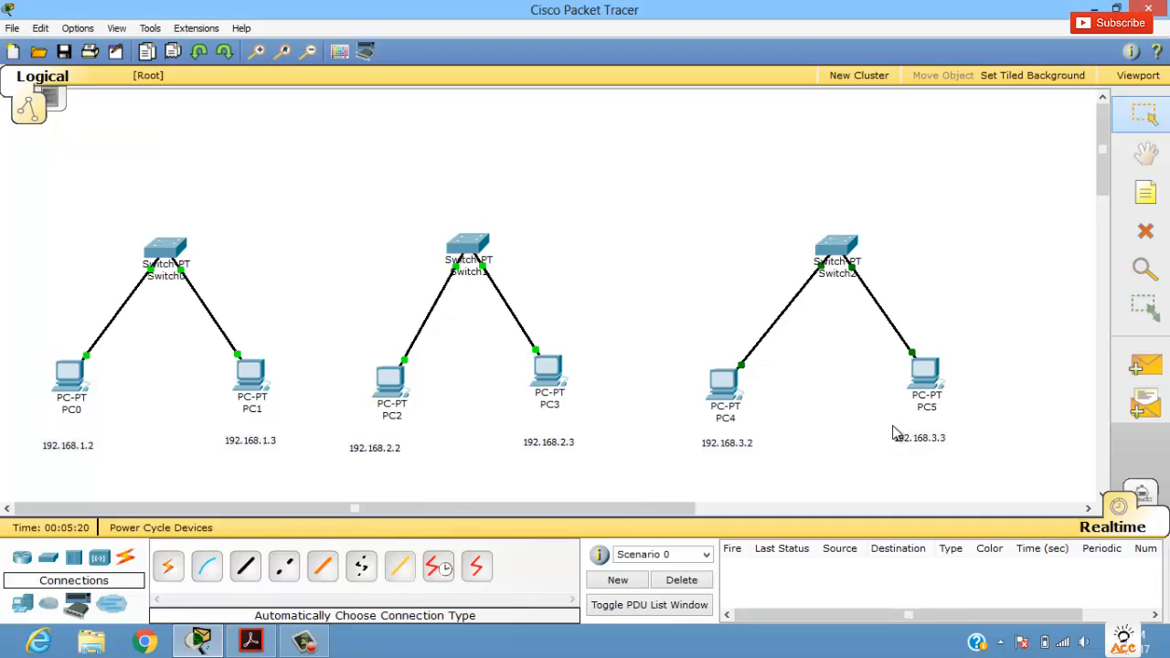
drag(911, 439, 920, 430)
drag(733, 443, 734, 439)
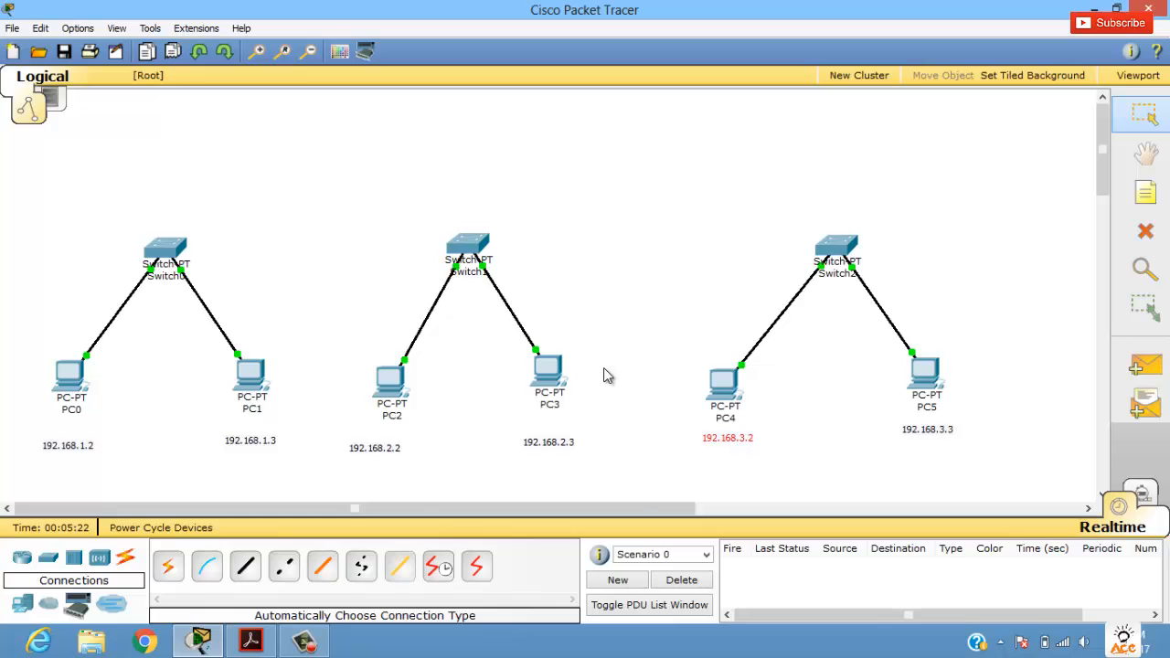
Step: Give PC0 the static IP address 192.168.1.2 with subnet mask 255.255.255.0 and close its configuration window
click(67, 378)
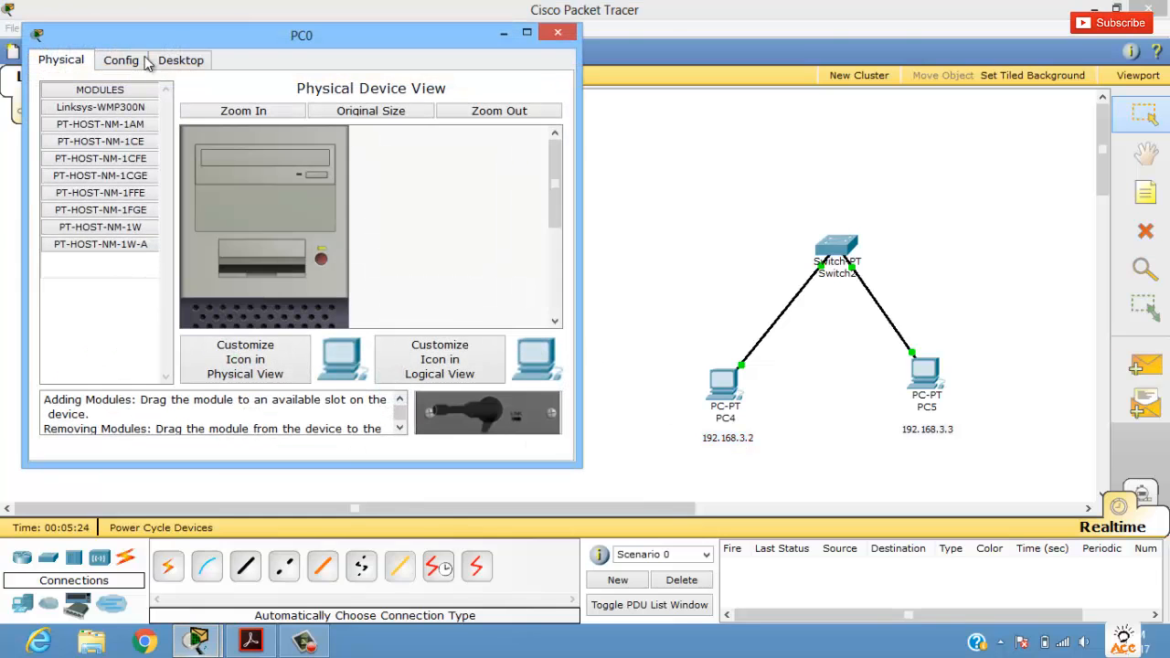
drag(404, 46, 737, 80)
click(454, 93)
click(513, 94)
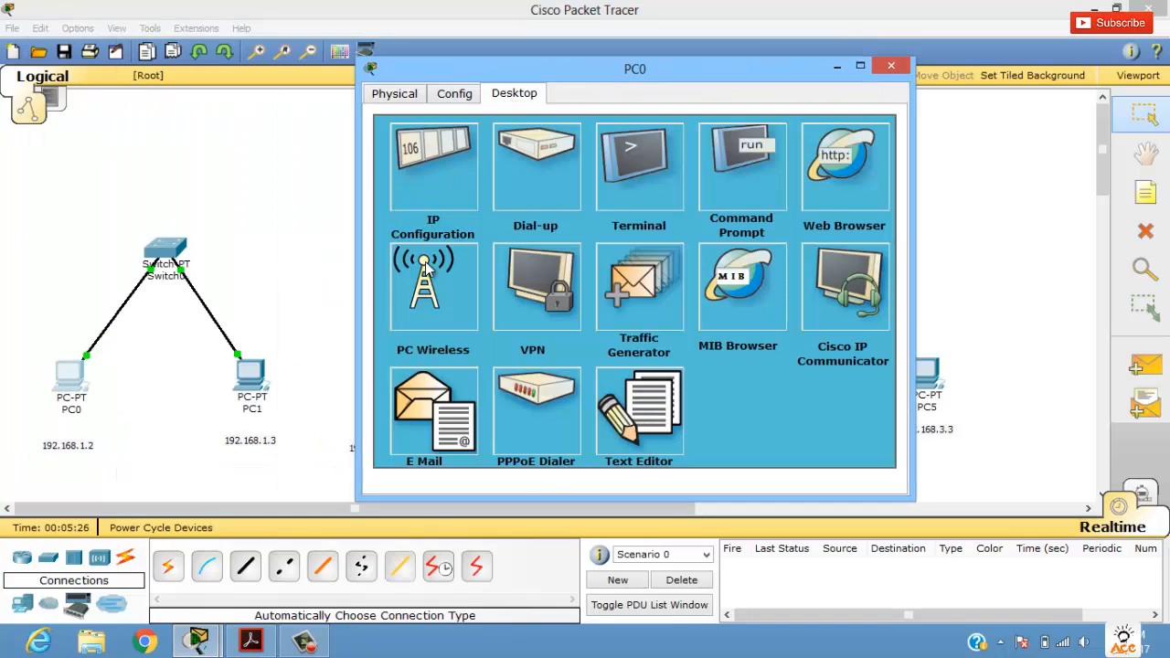
click(436, 203)
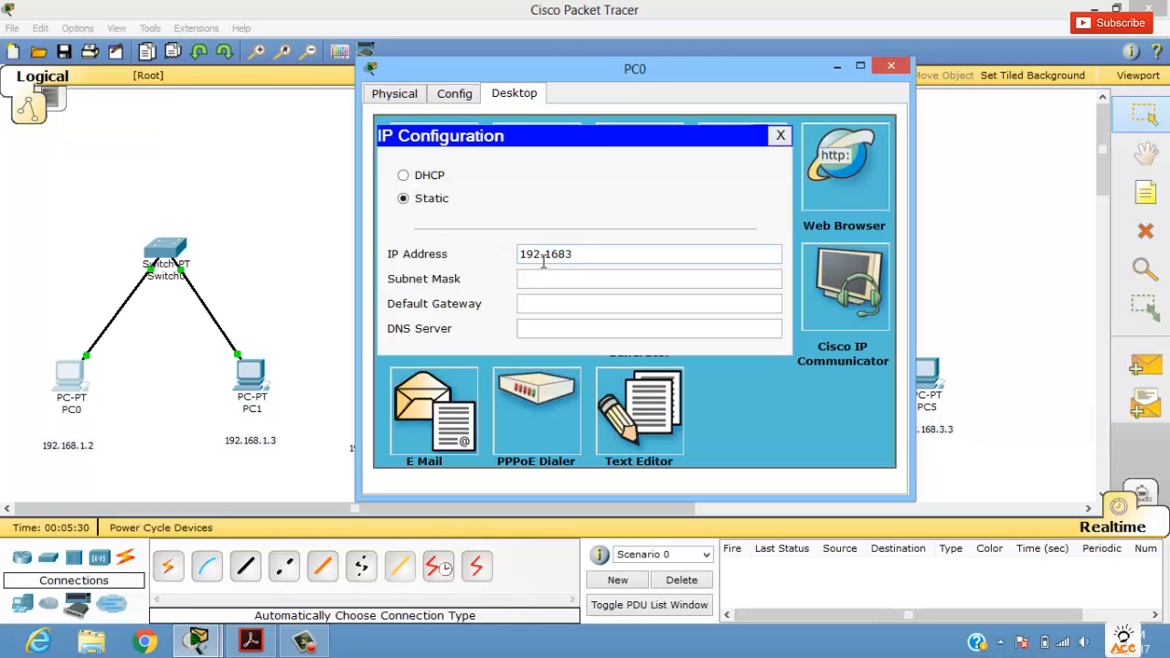
click(543, 262)
text(192.168.1.2)
key(Tab)
key(shift+Tab)
key(ctrl+c)
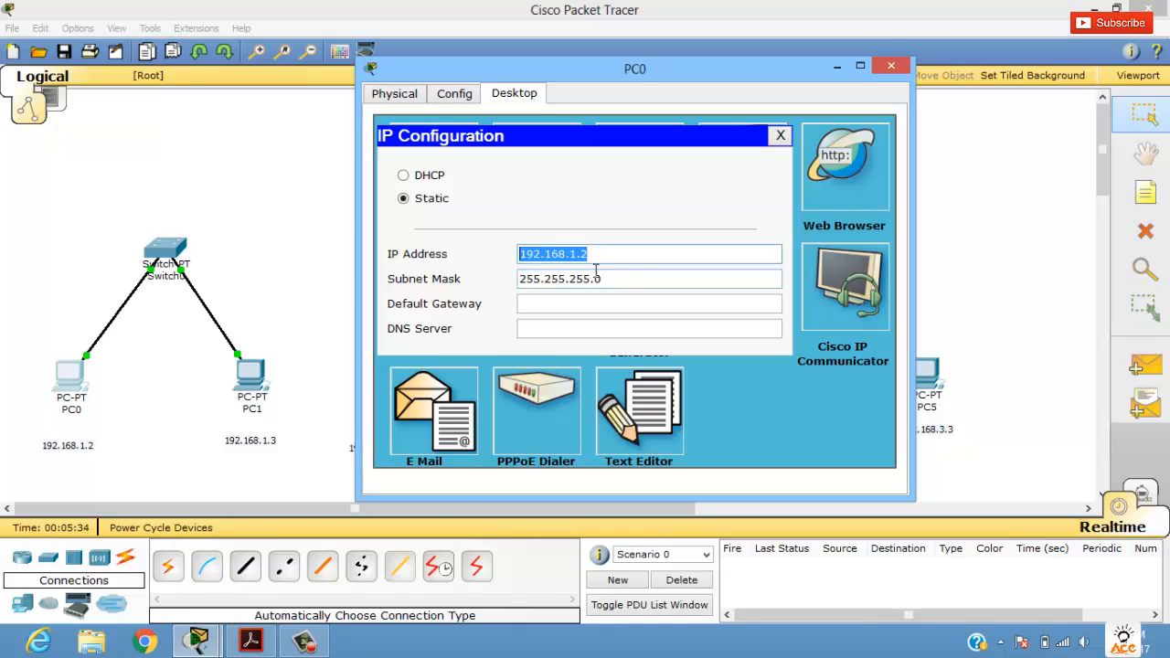
click(890, 66)
Step: Give PC1 the static IP address 192.168.1.3 with subnet mask 255.255.255.0 and close its configuration window
click(251, 375)
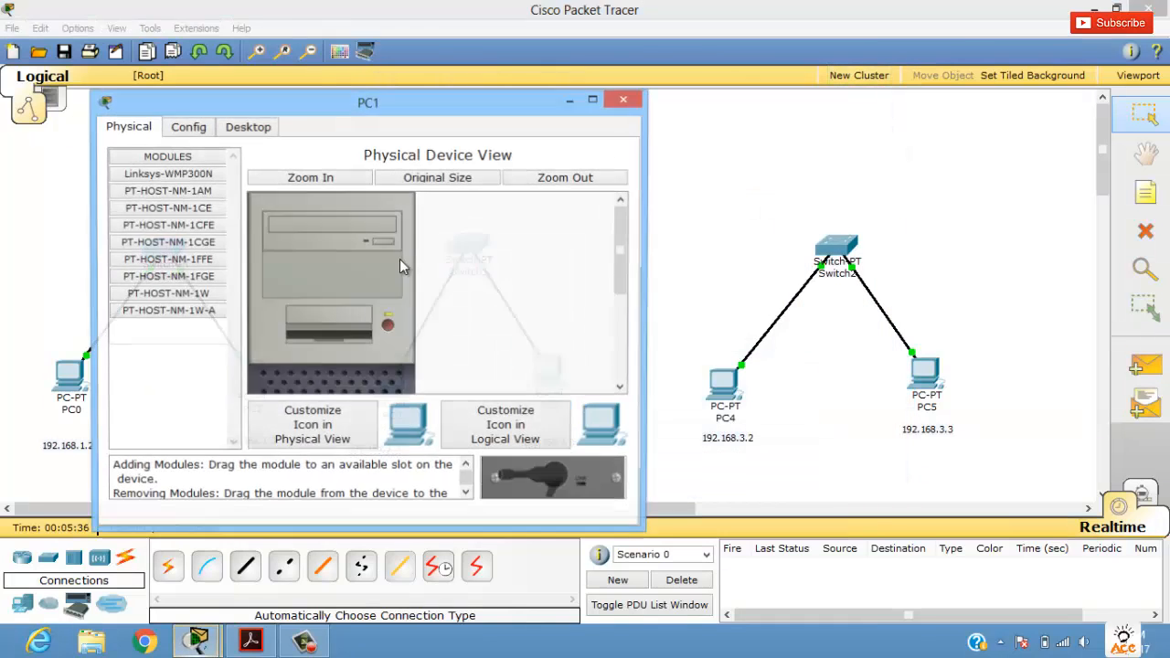
click(203, 130)
click(229, 127)
click(158, 194)
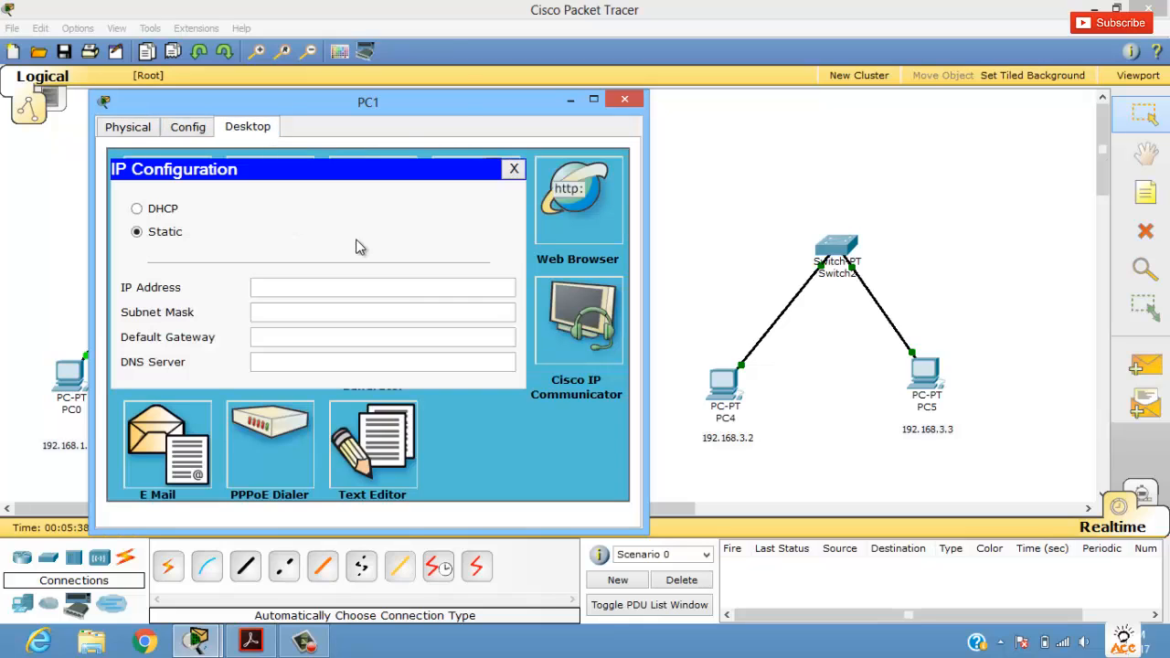
key(ctrl+v)
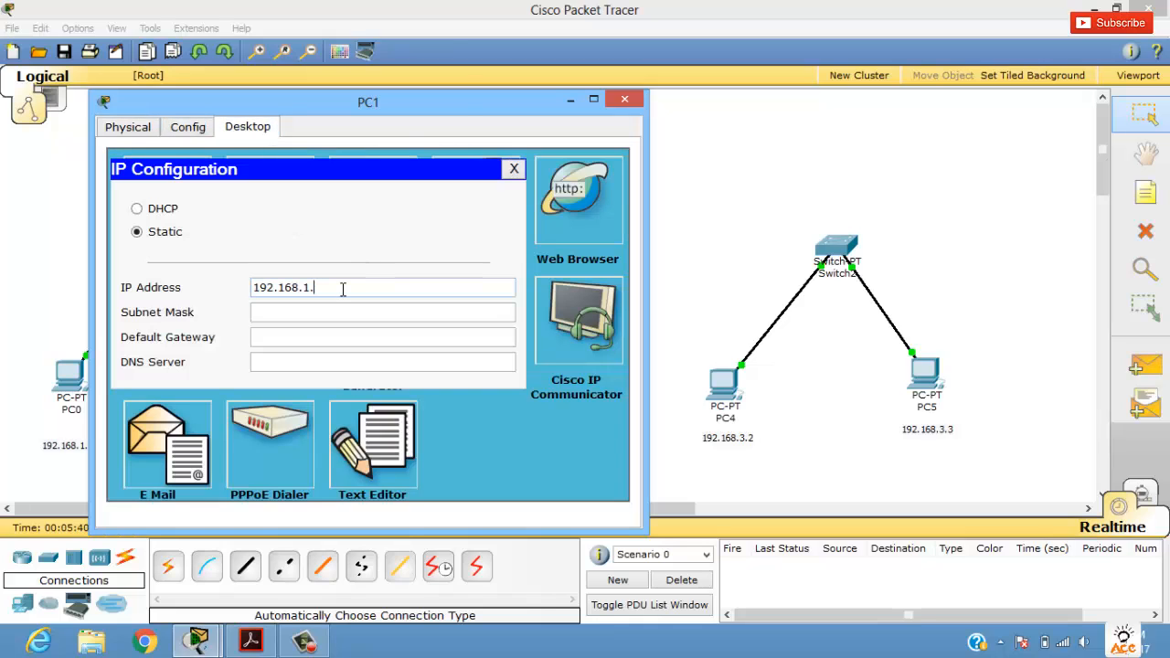
key(Tab)
key(Tab)
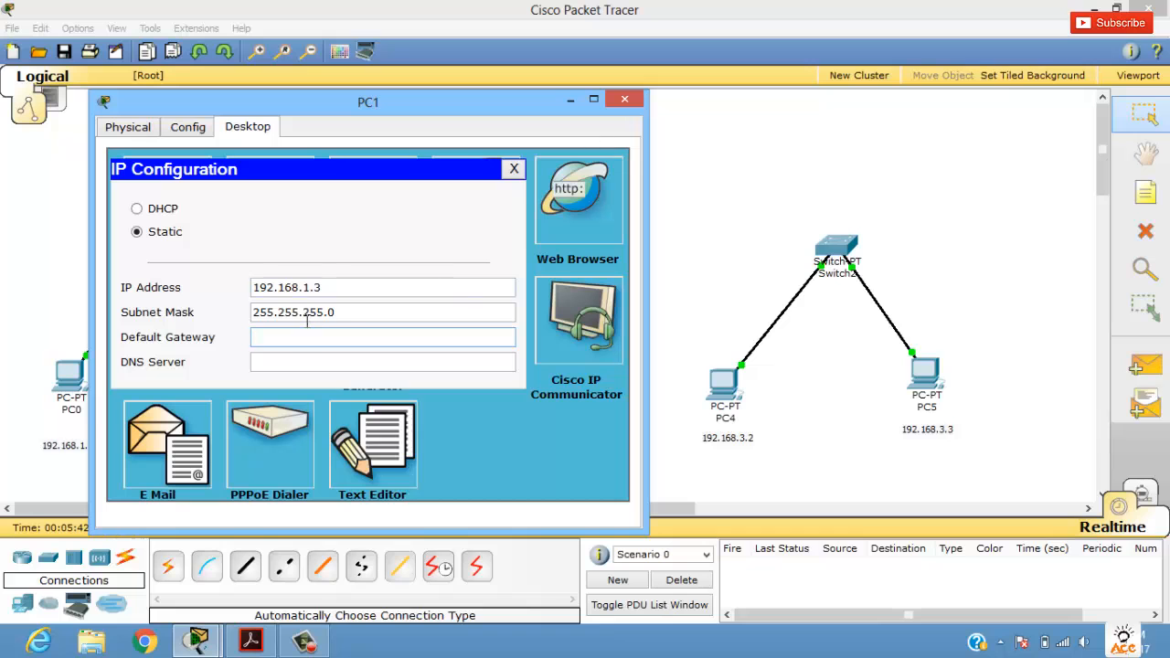
click(626, 105)
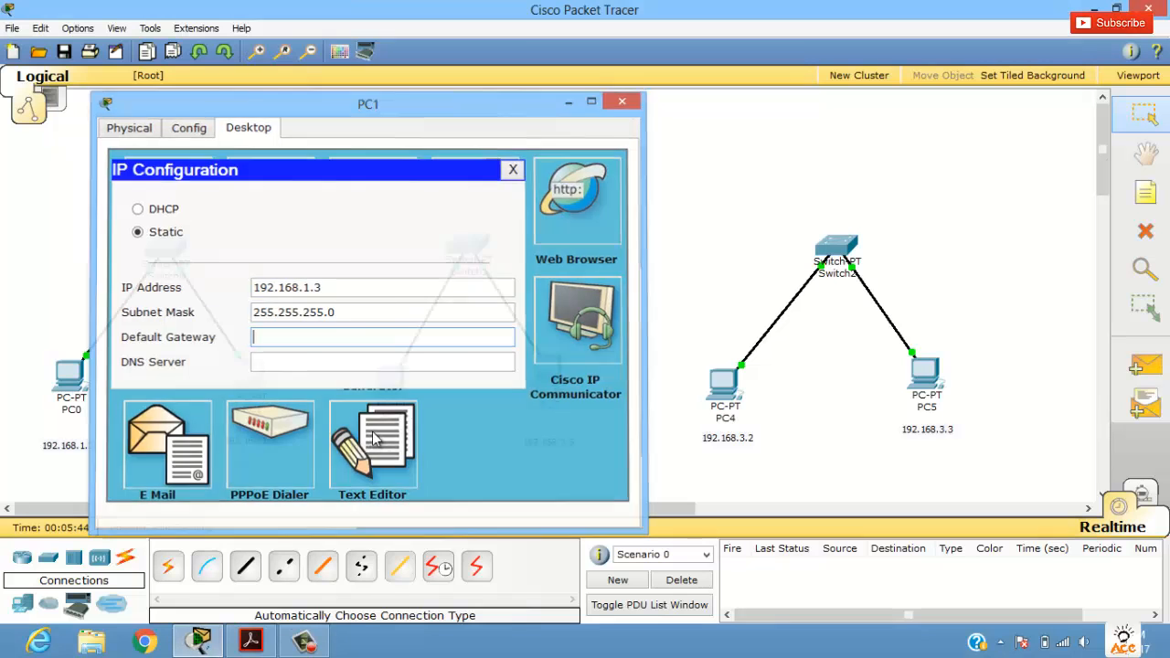
Step: Give PC2 the static IP address 192.168.2.2 with subnet mask 255.255.255.0 and close its configuration window
click(402, 389)
click(293, 171)
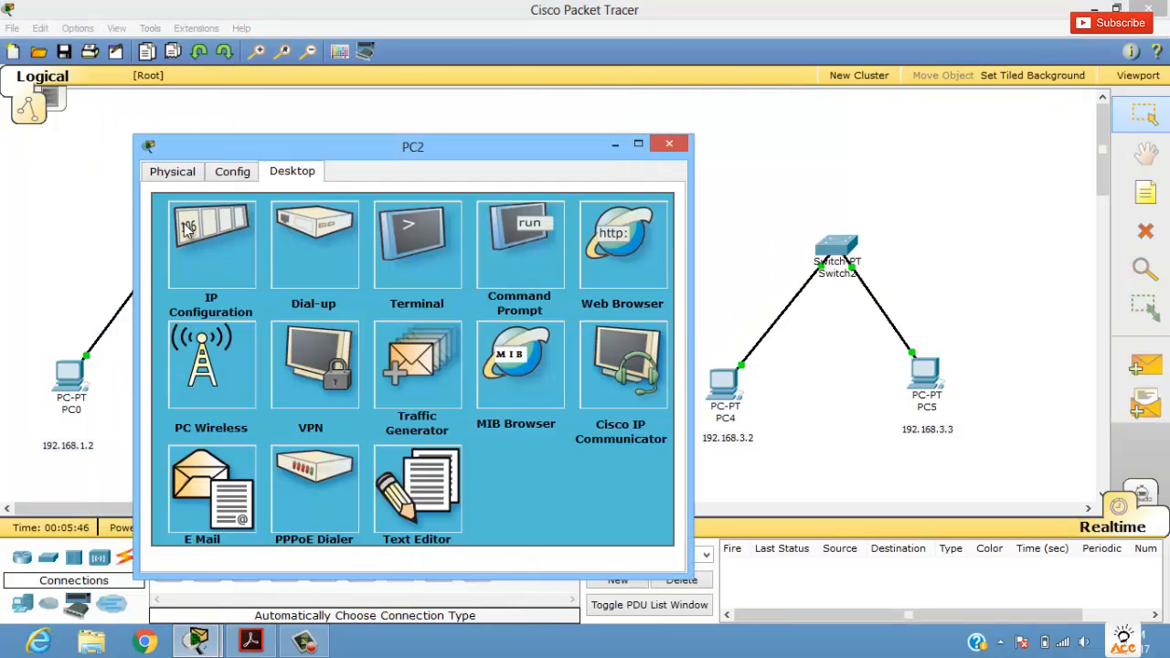
click(196, 240)
text(192.168.1.2)
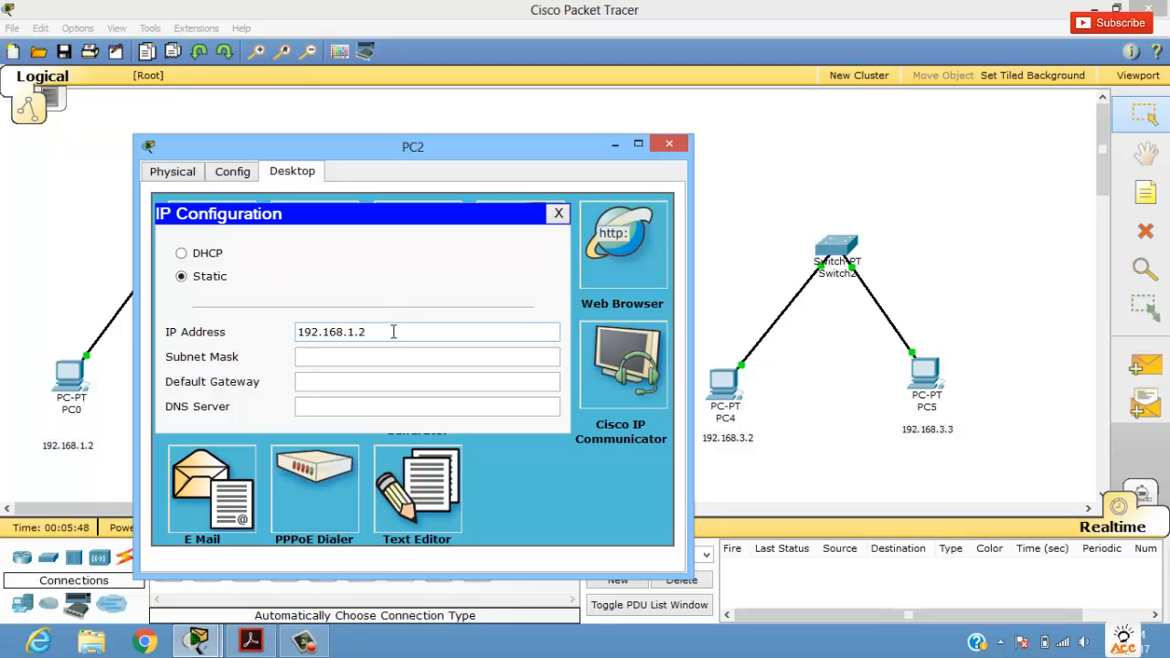
text(2)
key(Tab)
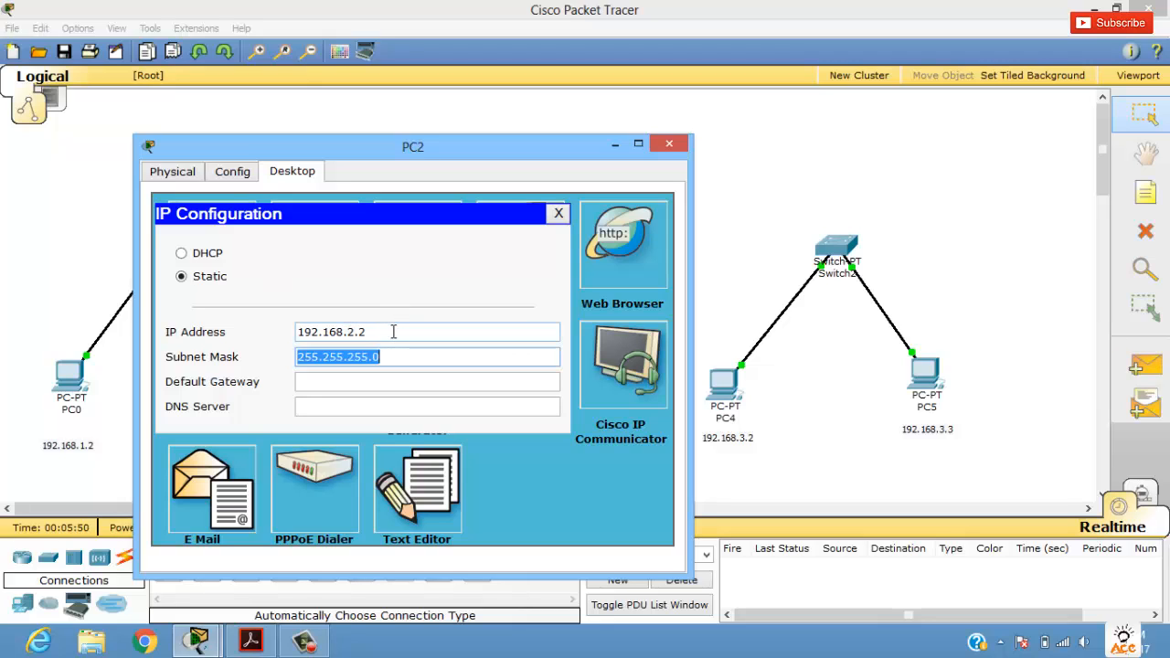
key(Tab)
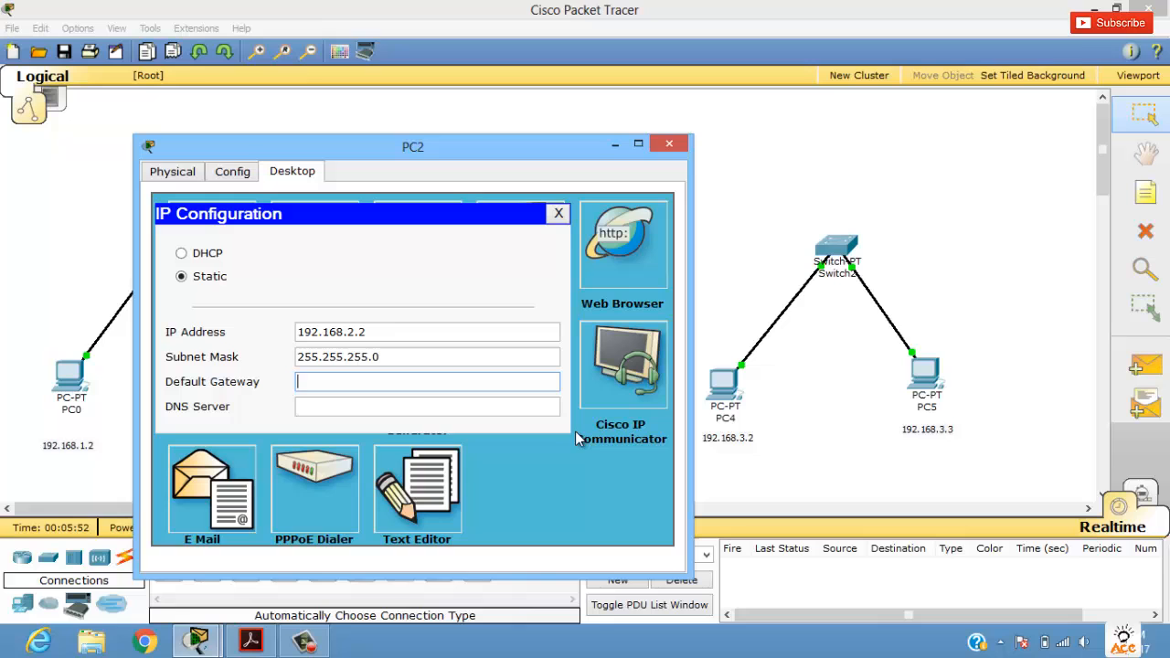
click(670, 143)
Step: Give PC3 the static IP address 192.168.2.3 with subnet mask 255.255.255.0 and close its configuration window
click(547, 385)
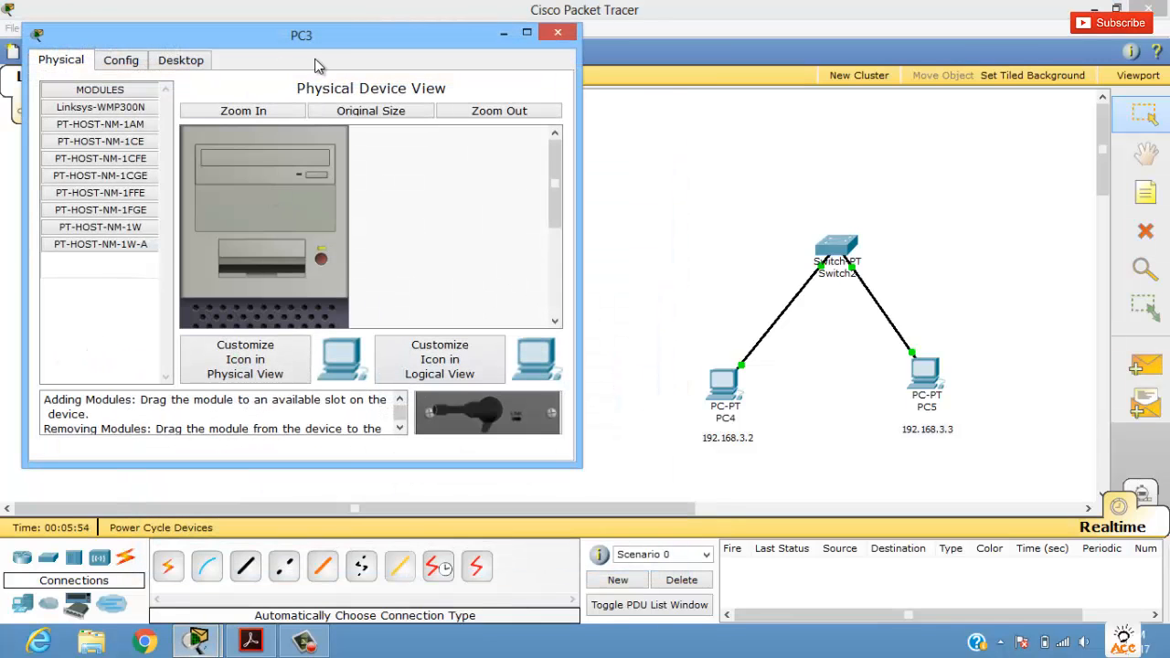
drag(320, 44, 576, 156)
click(437, 173)
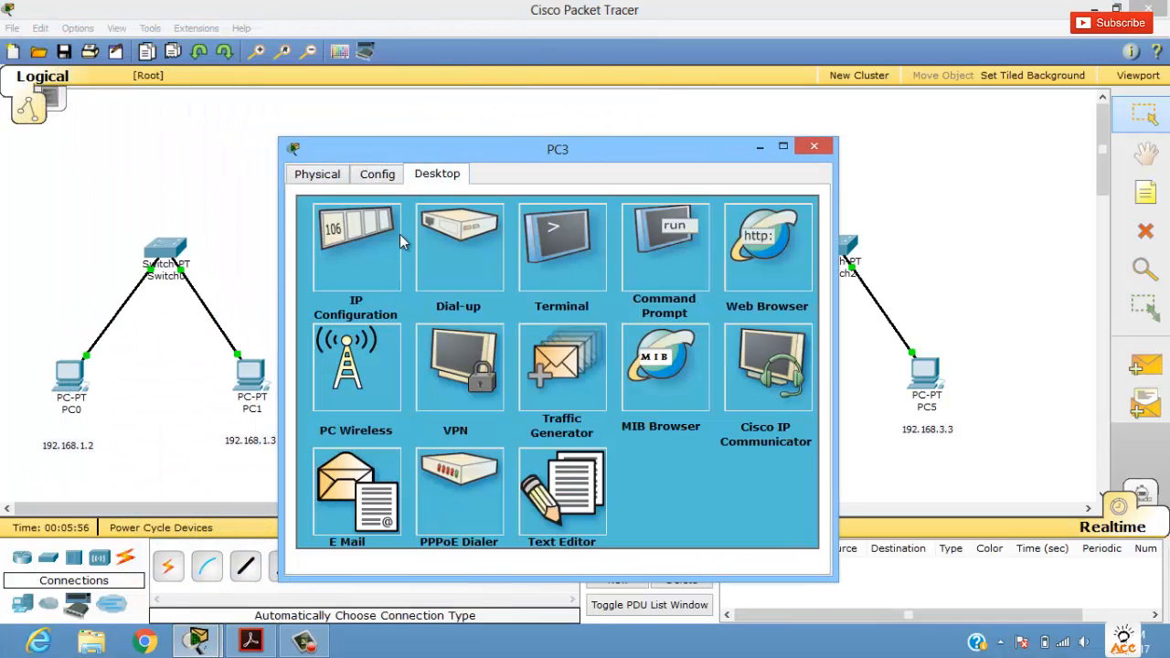
click(366, 240)
text(192.168.1.2.3)
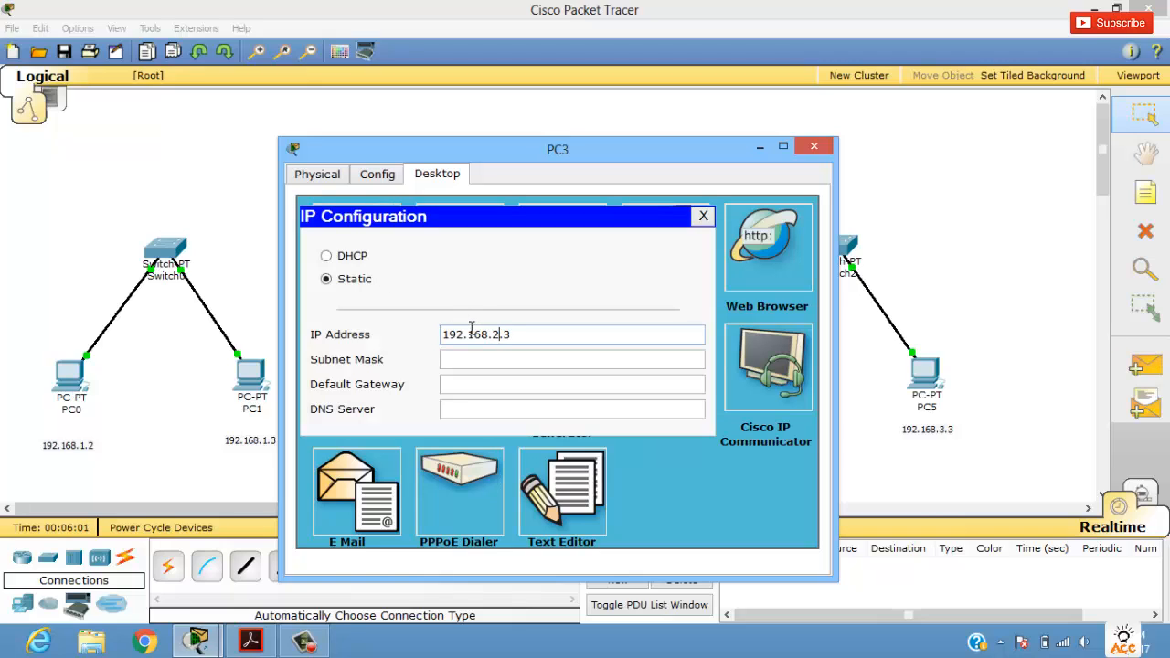
key(Tab)
key(Tab)
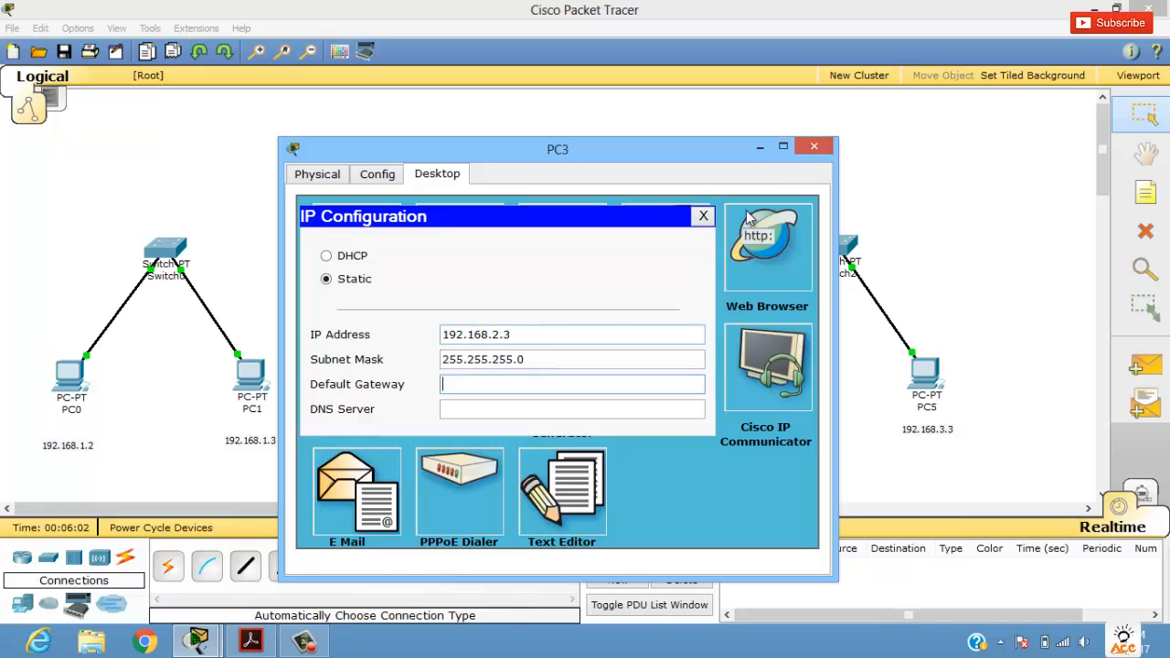
click(814, 146)
Step: Give PC4 the static IP address 192.168.3.2 with subnet mask 255.255.255.0 and close its configuration window
click(722, 377)
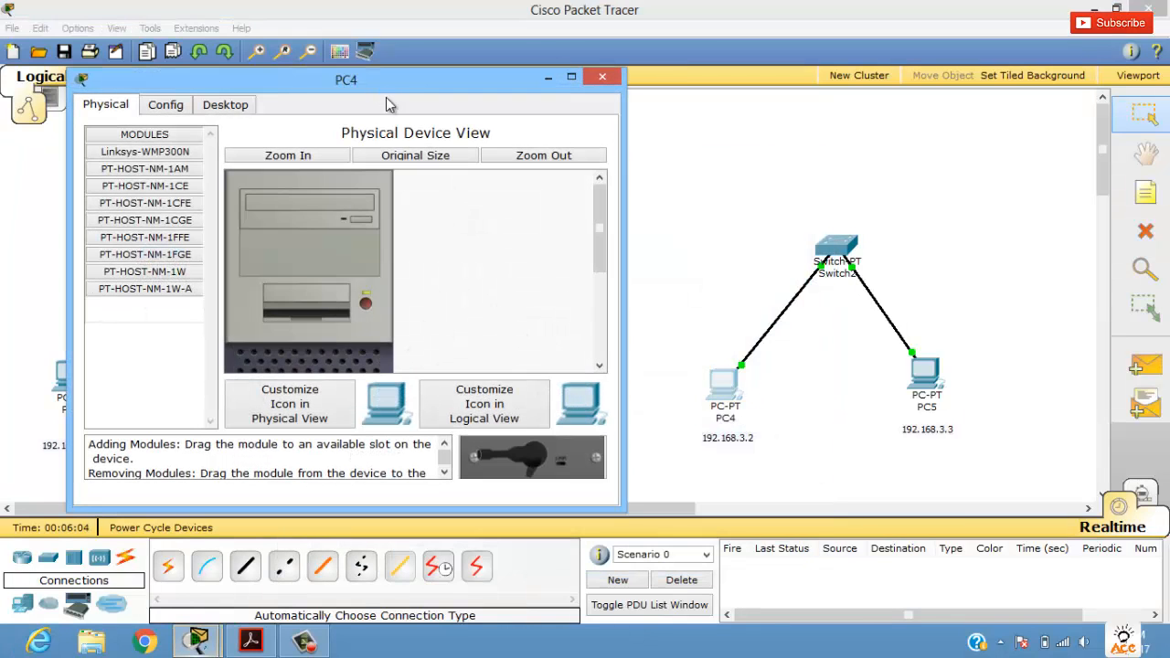
click(228, 104)
click(164, 194)
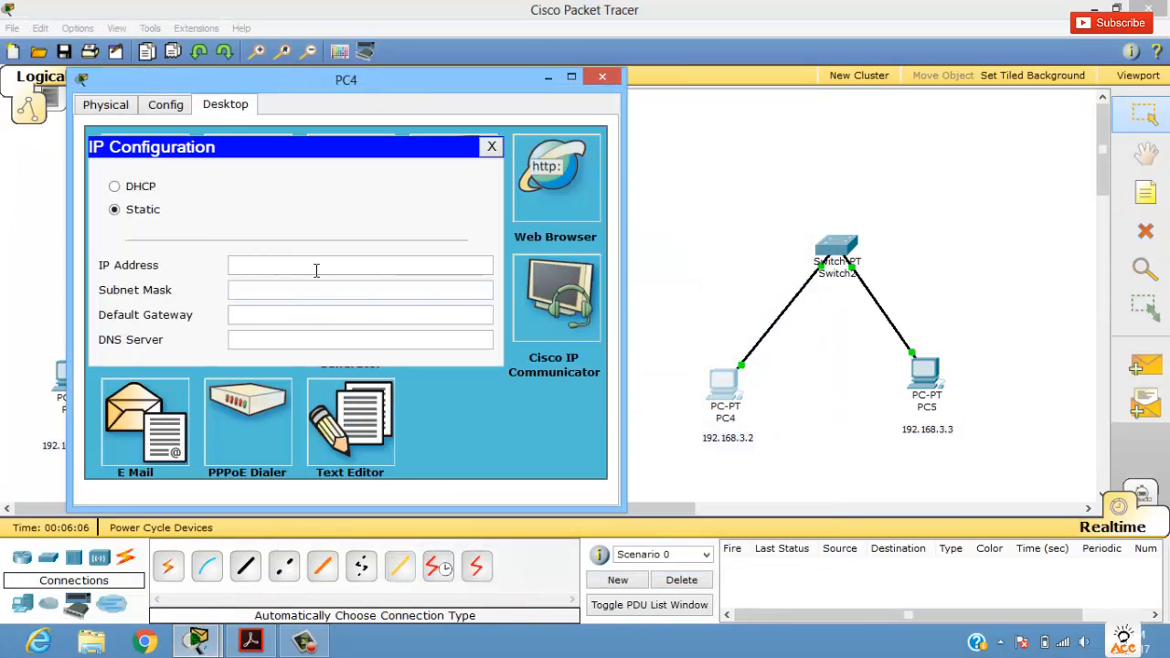
text(192.168.1.2)
double_click(348, 260)
key(ctrl+c)
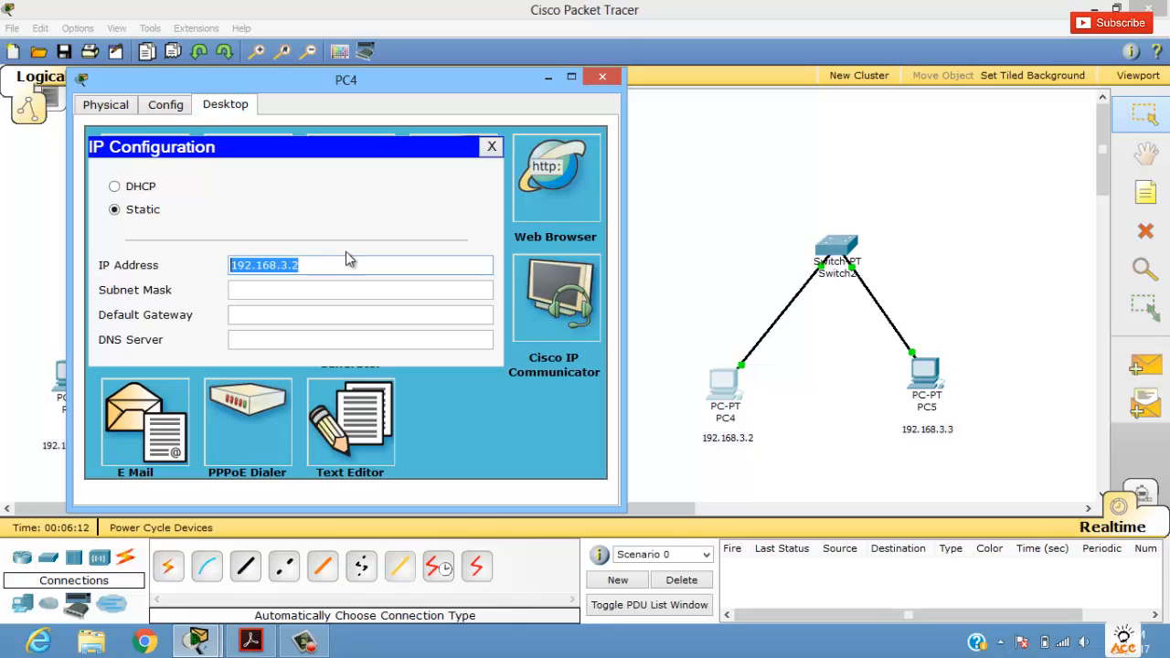
click(359, 291)
click(602, 76)
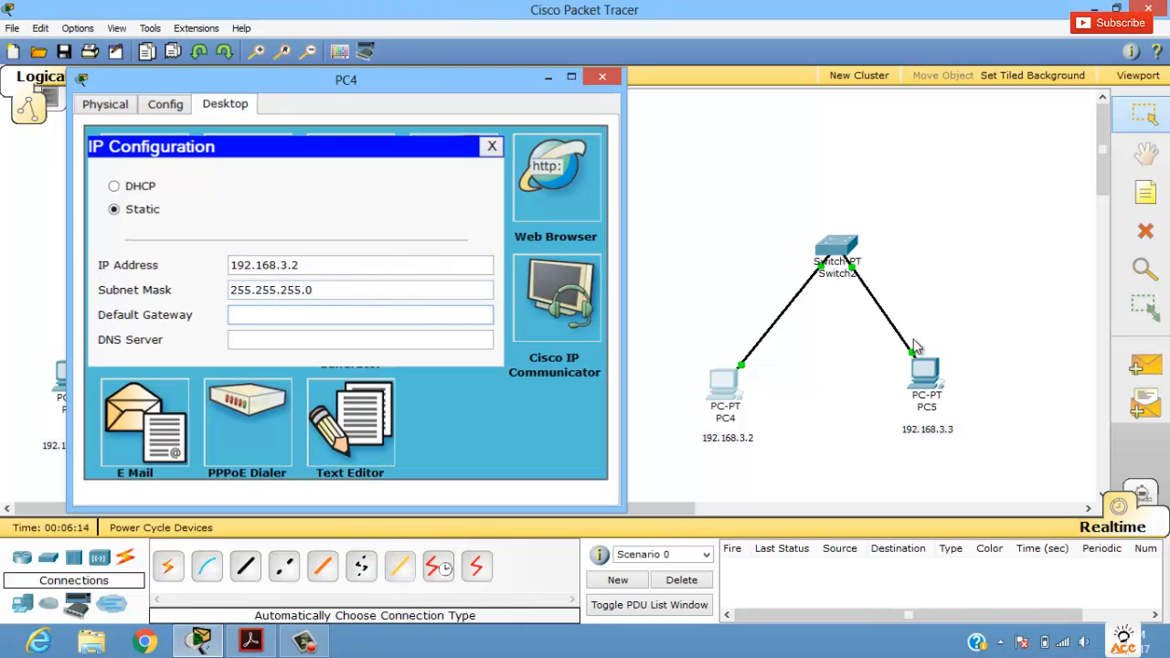
Step: Give PC5 the static IP address 192.168.3.3 with subnet mask 255.255.255.0 and close its configuration window
click(925, 371)
click(255, 150)
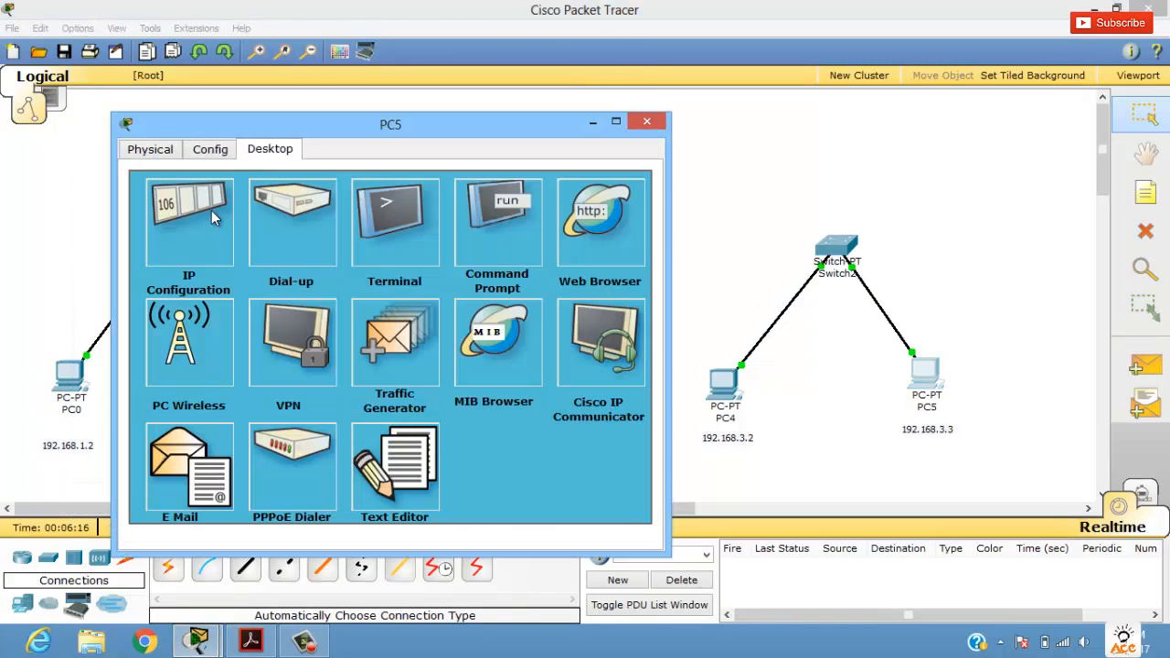
click(212, 214)
click(341, 310)
key(ctrl+v)
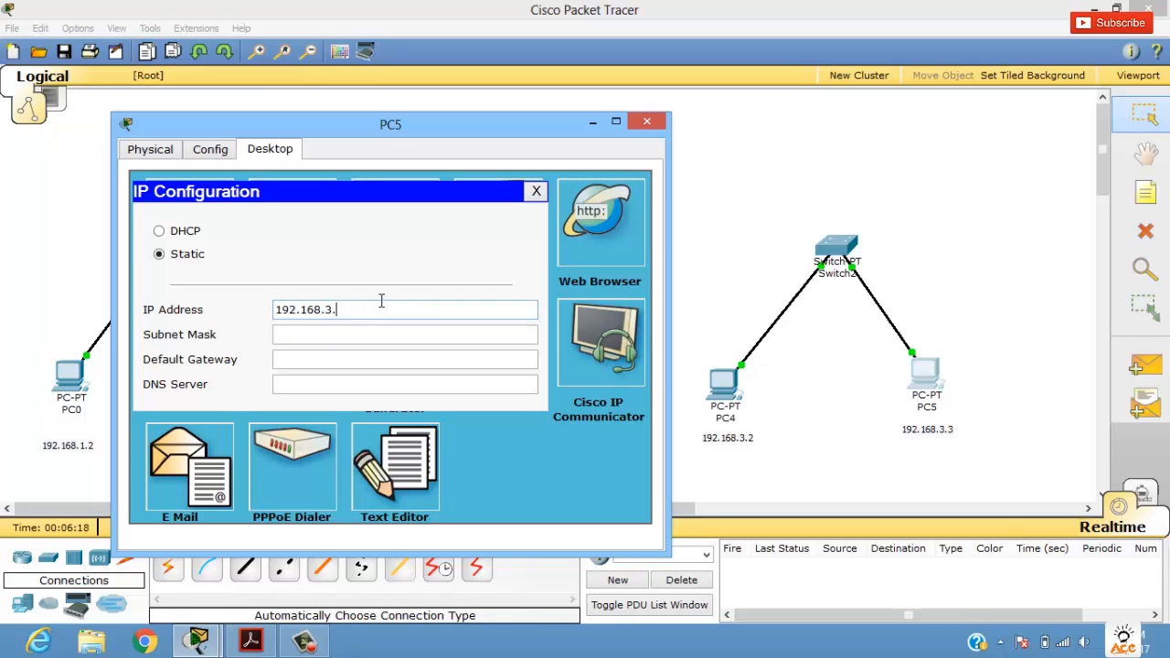
key(Tab)
key(Tab)
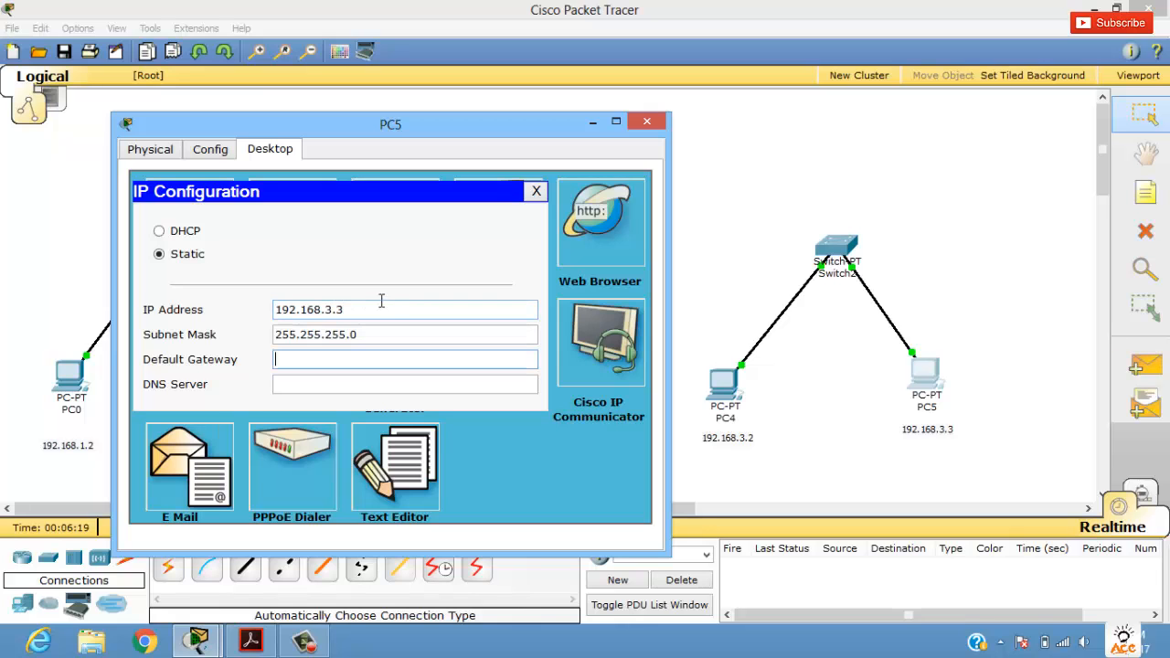
click(647, 122)
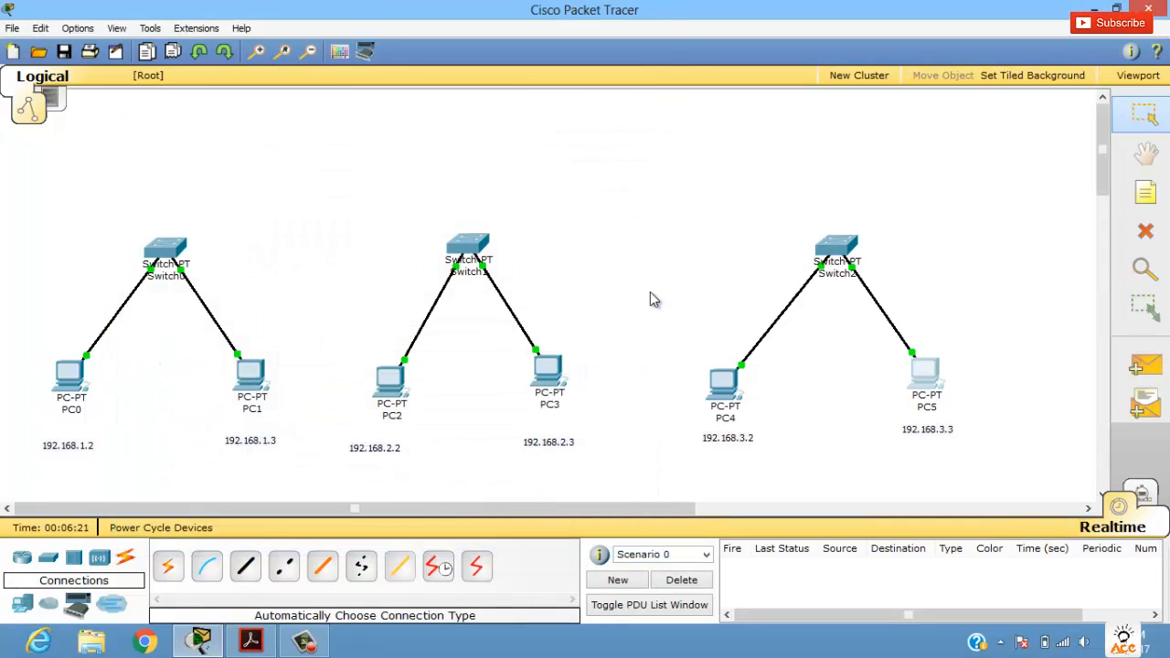
Step: Send a simple PDU from PC0 to PC1 to test their connection
click(1147, 366)
click(82, 374)
click(256, 389)
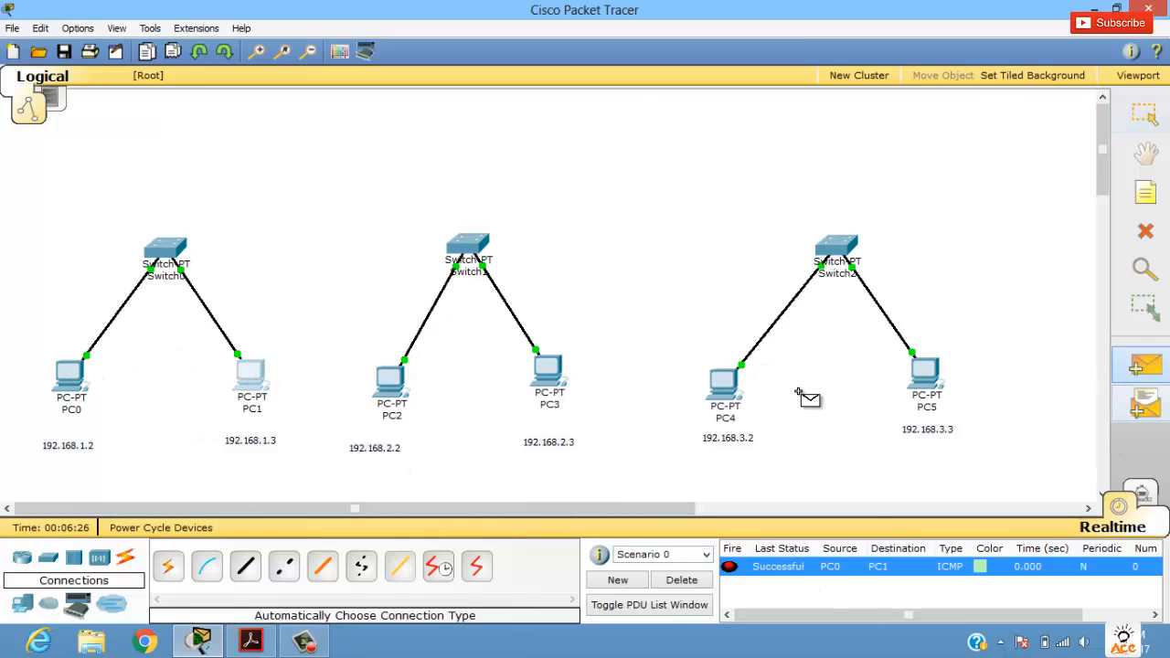
Step: Send simple PDUs from PC2 to PC3 and from PC4 to PC5, and clear the scenario's PDU list
click(396, 384)
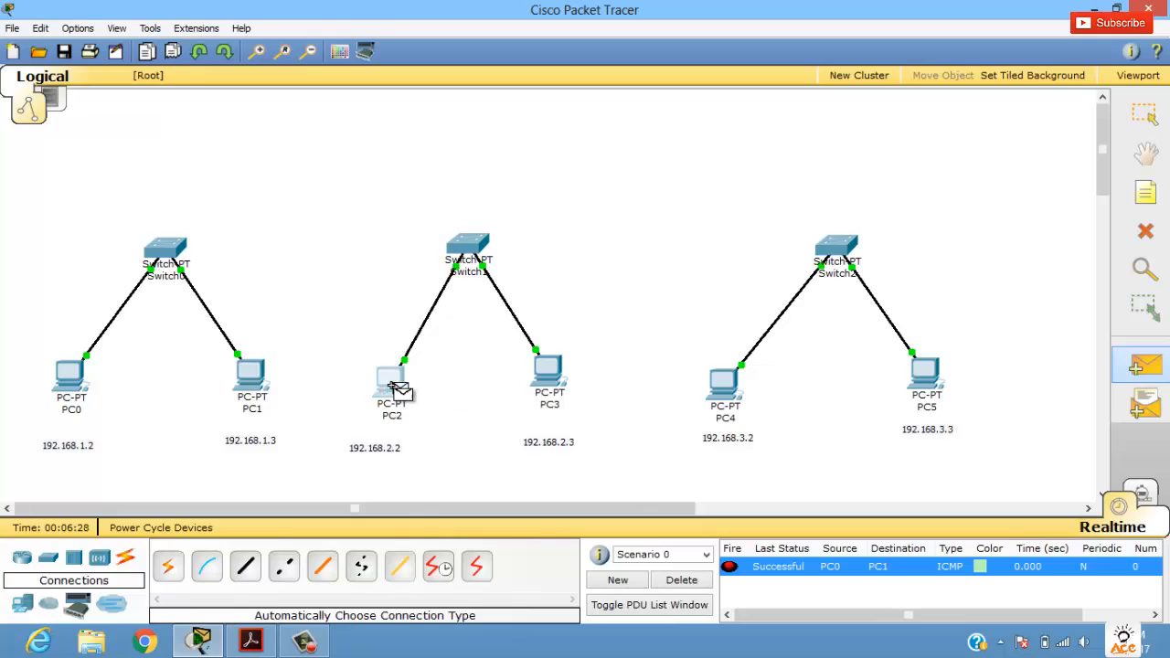
click(557, 375)
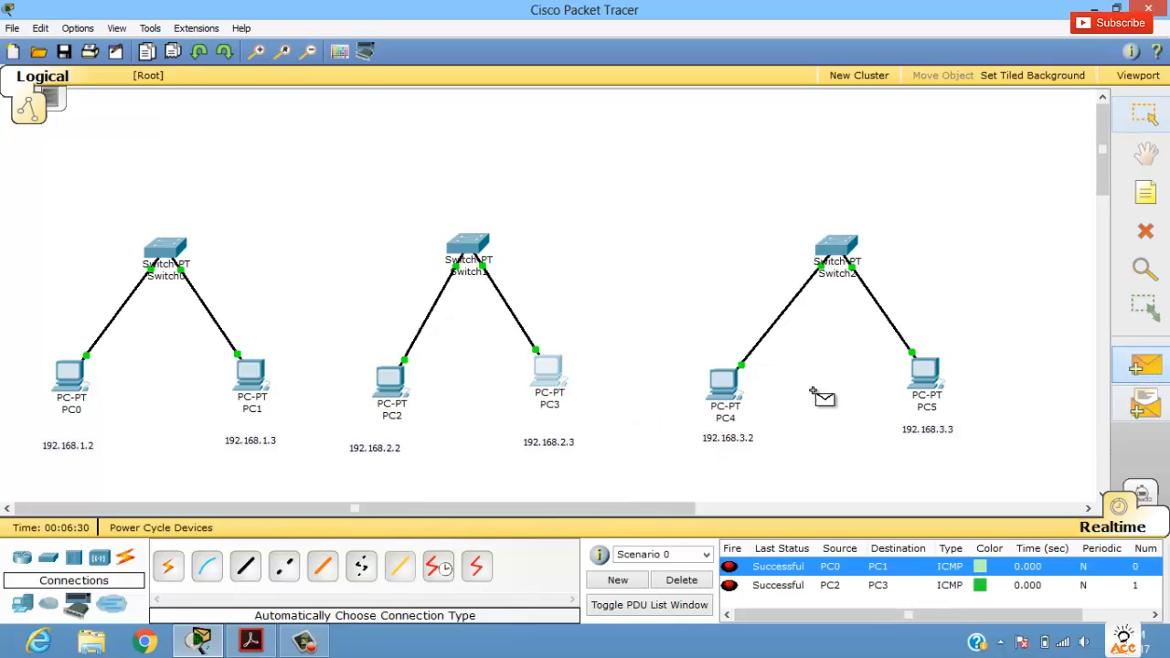
click(724, 385)
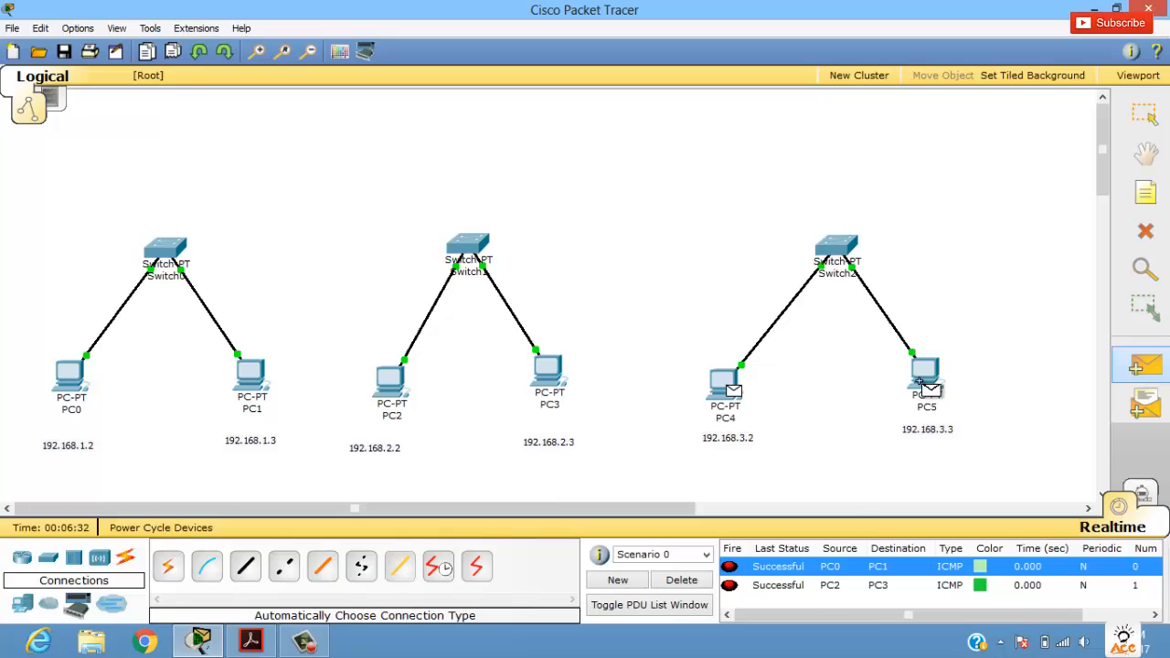
click(919, 380)
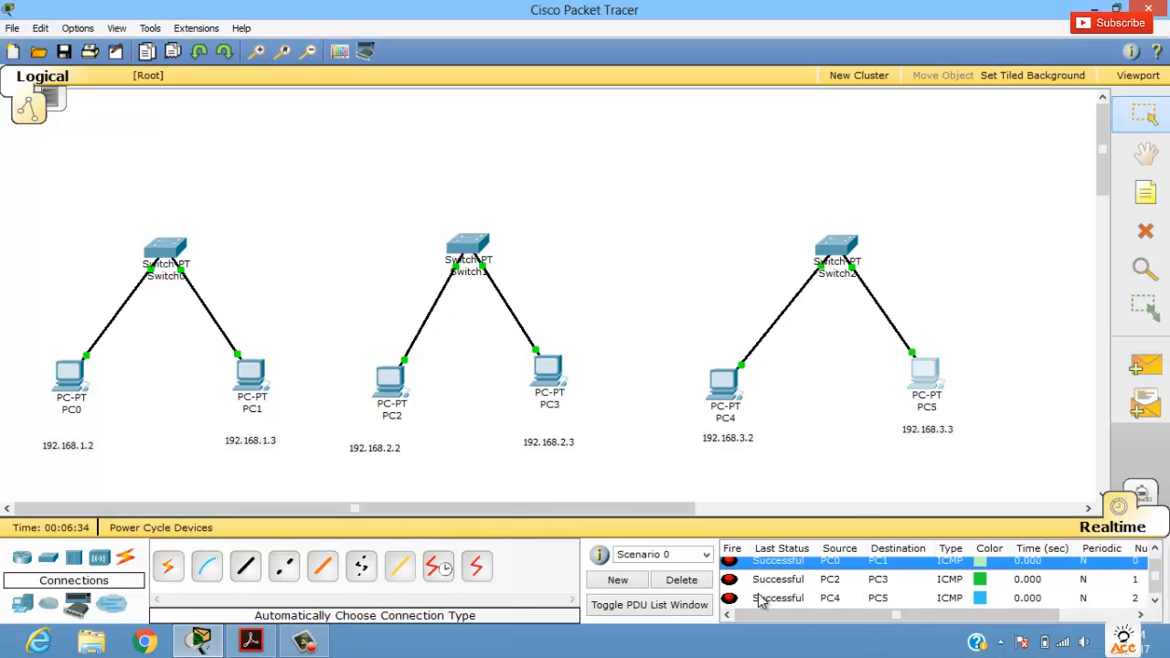
click(709, 583)
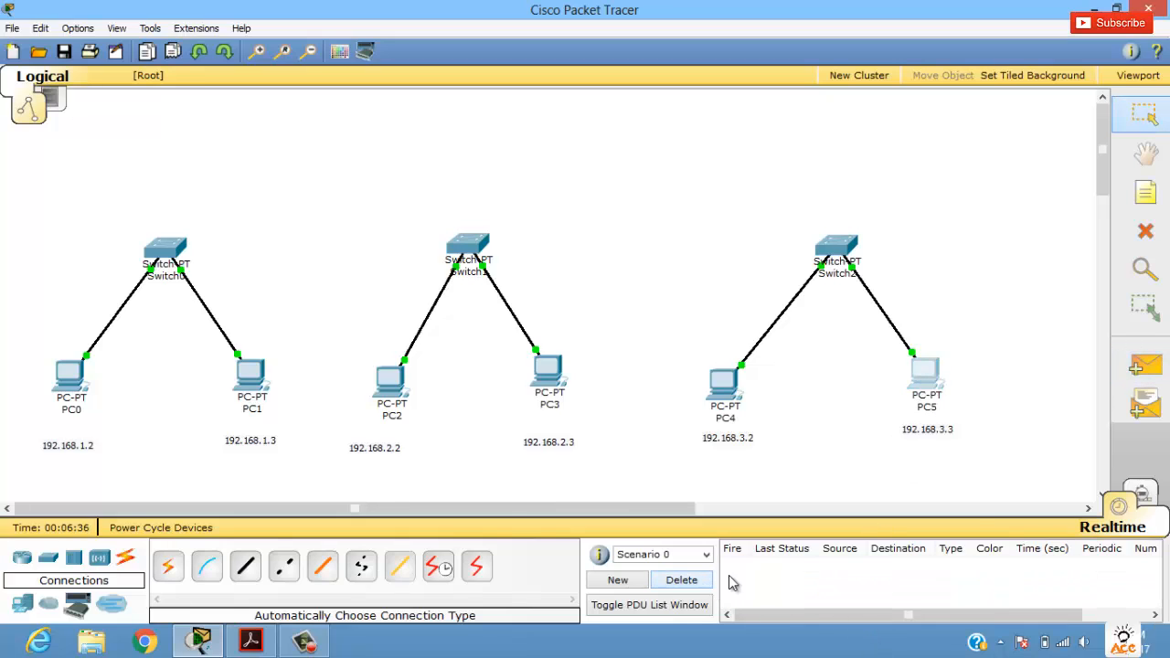
Step: Send a simple PDU from PC0 to PC2 to test communication between two networks, and clear the PDU list
click(1144, 366)
click(64, 379)
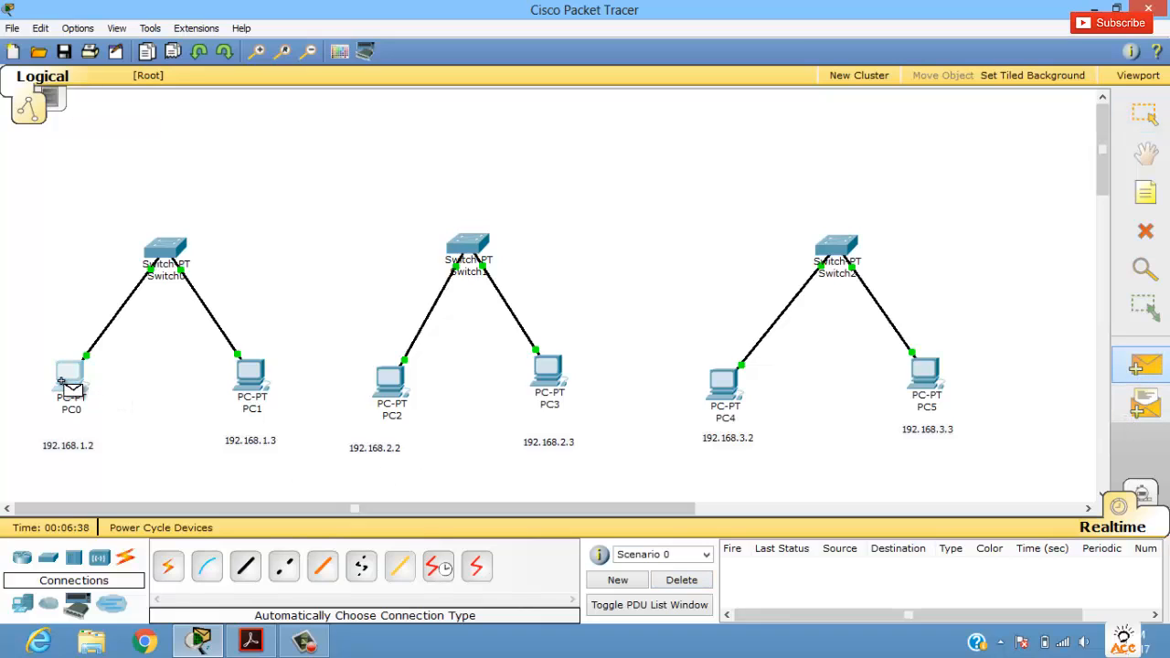
click(393, 382)
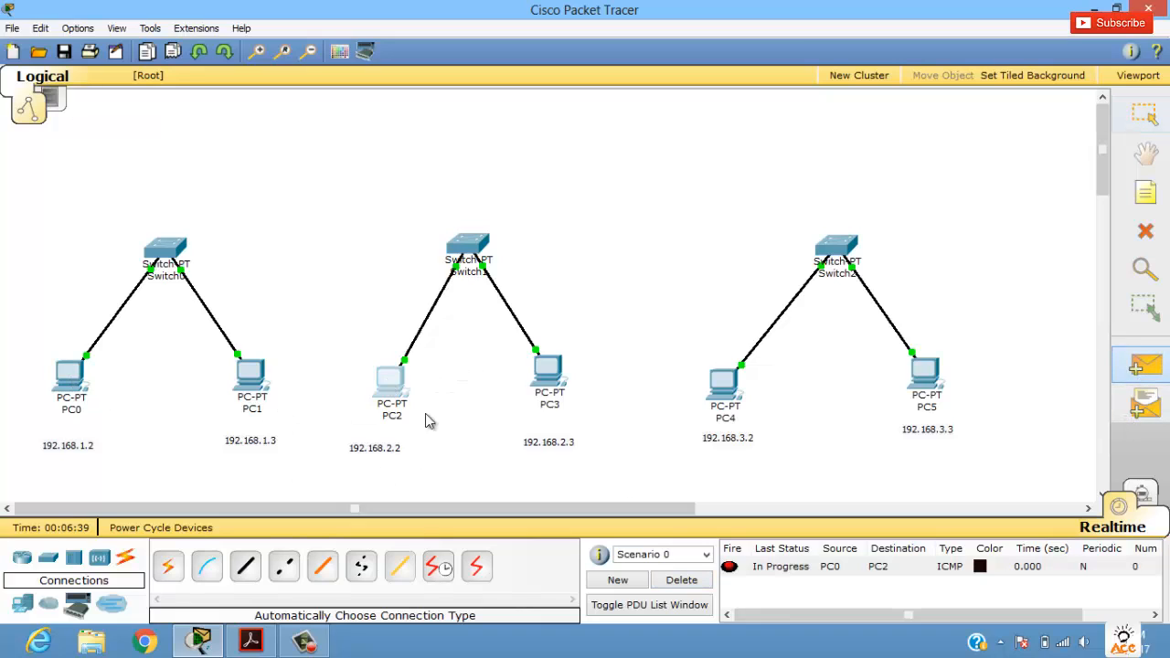
click(812, 572)
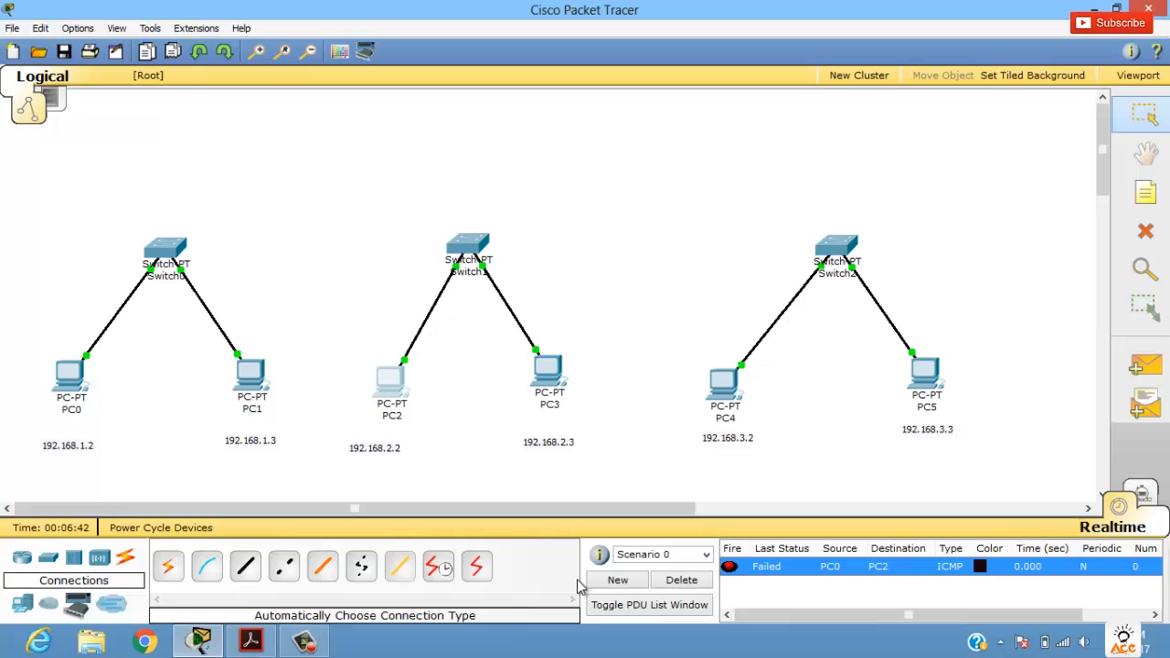
click(681, 580)
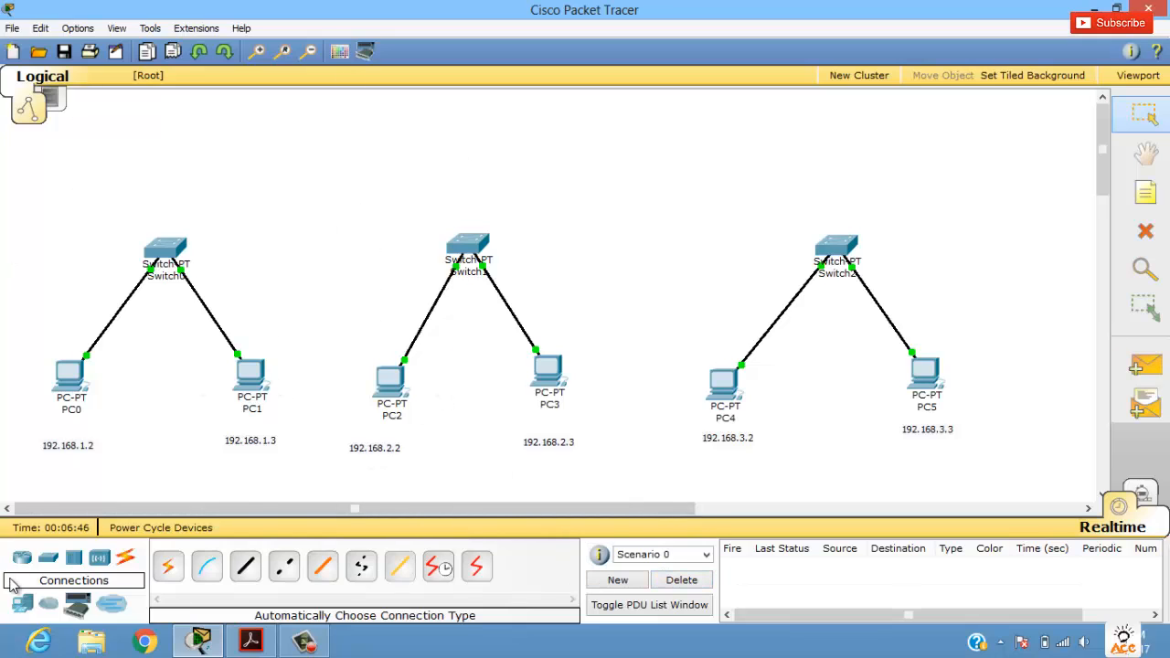
Step: Place two generic Router-PT devices, one above and between Switch0 and Switch1 and the other above Switch2
click(22, 558)
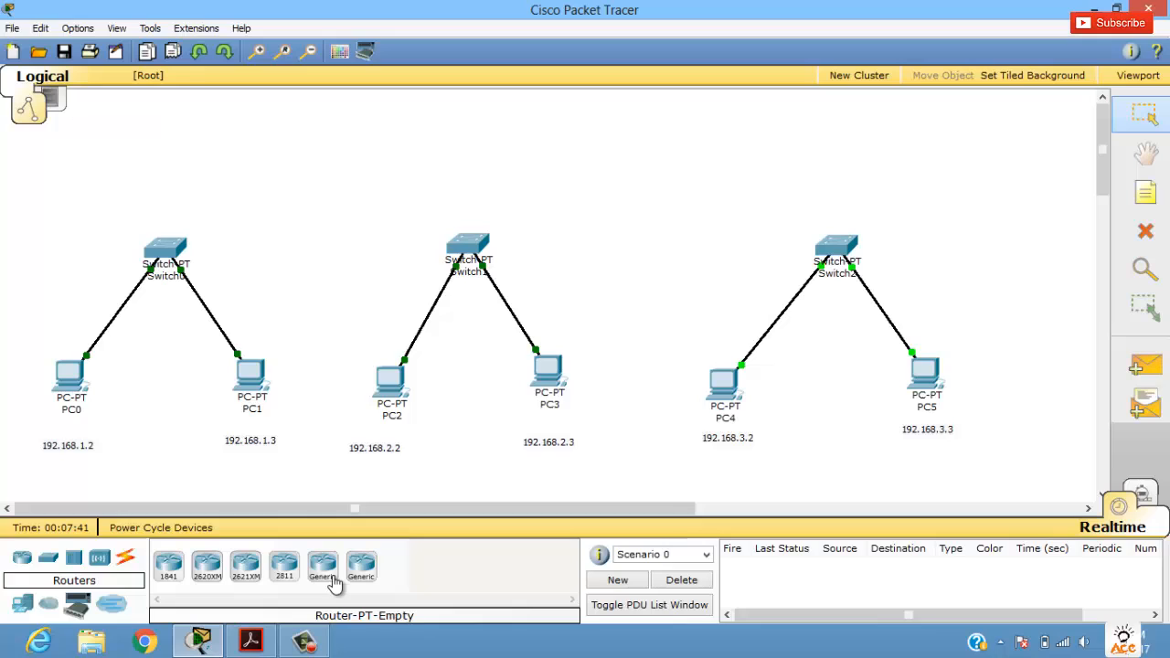
click(333, 579)
click(349, 130)
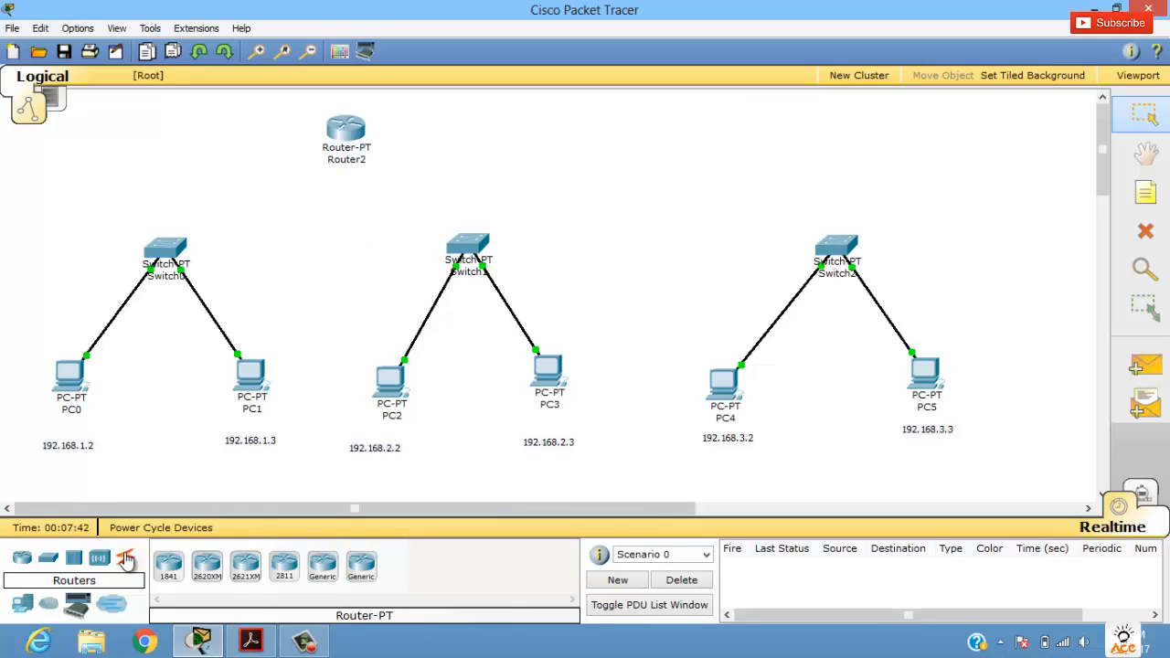
click(324, 565)
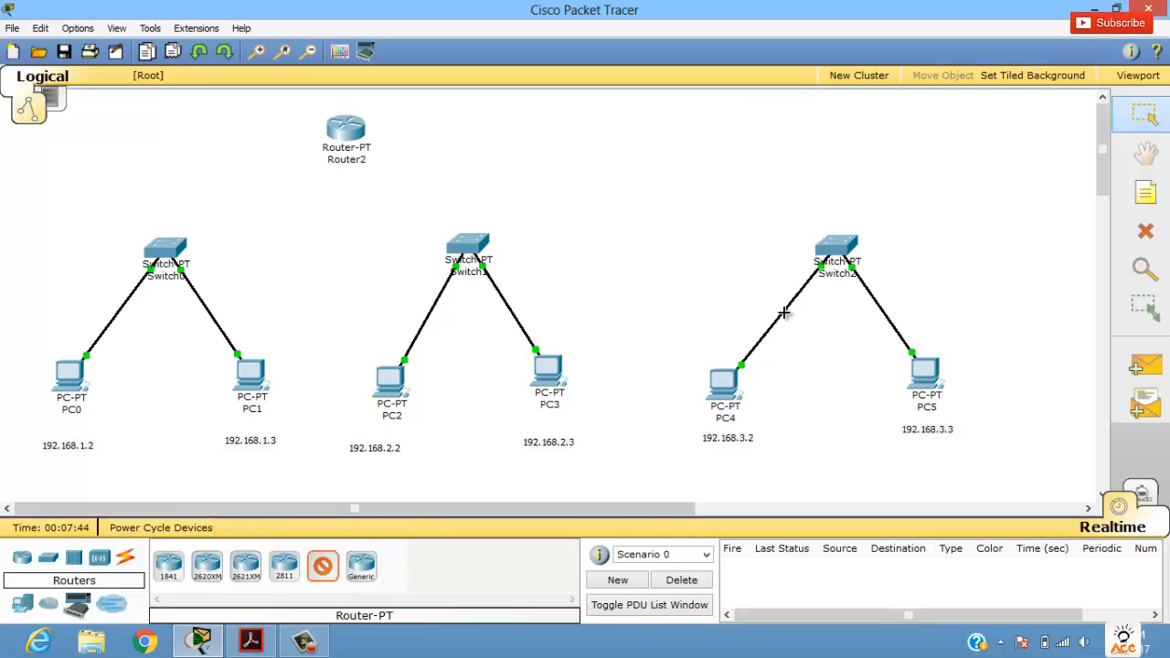
click(836, 137)
drag(338, 134, 332, 133)
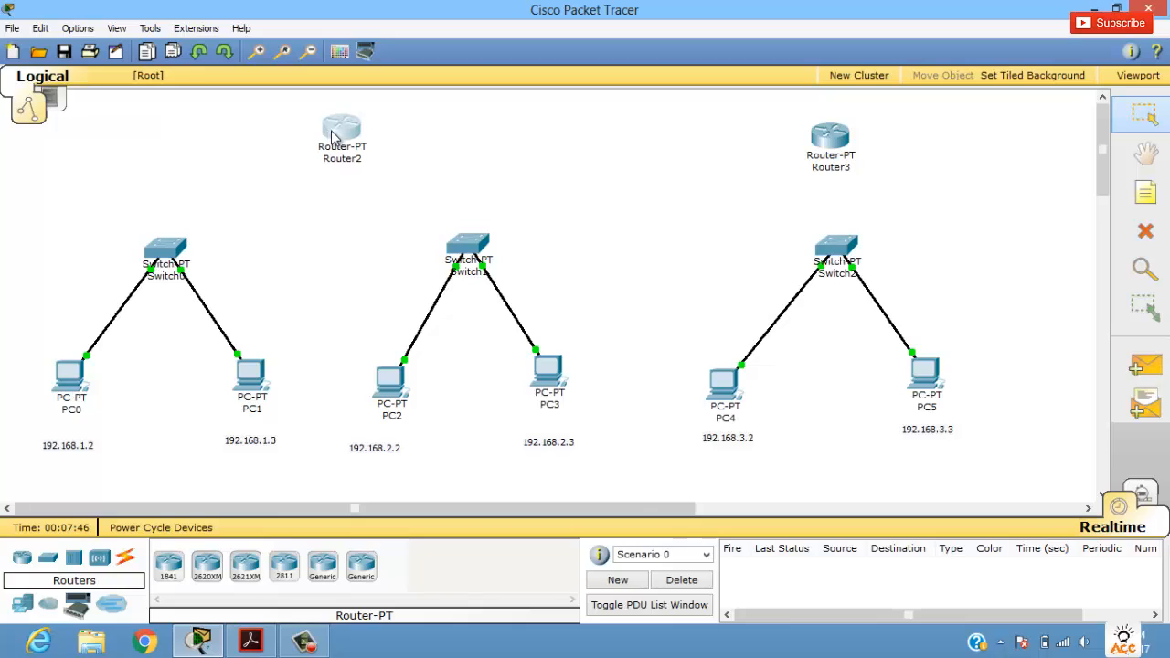
Step: Connect Switch0 and Switch1 to Router2 using the automatically chosen connection type
click(125, 557)
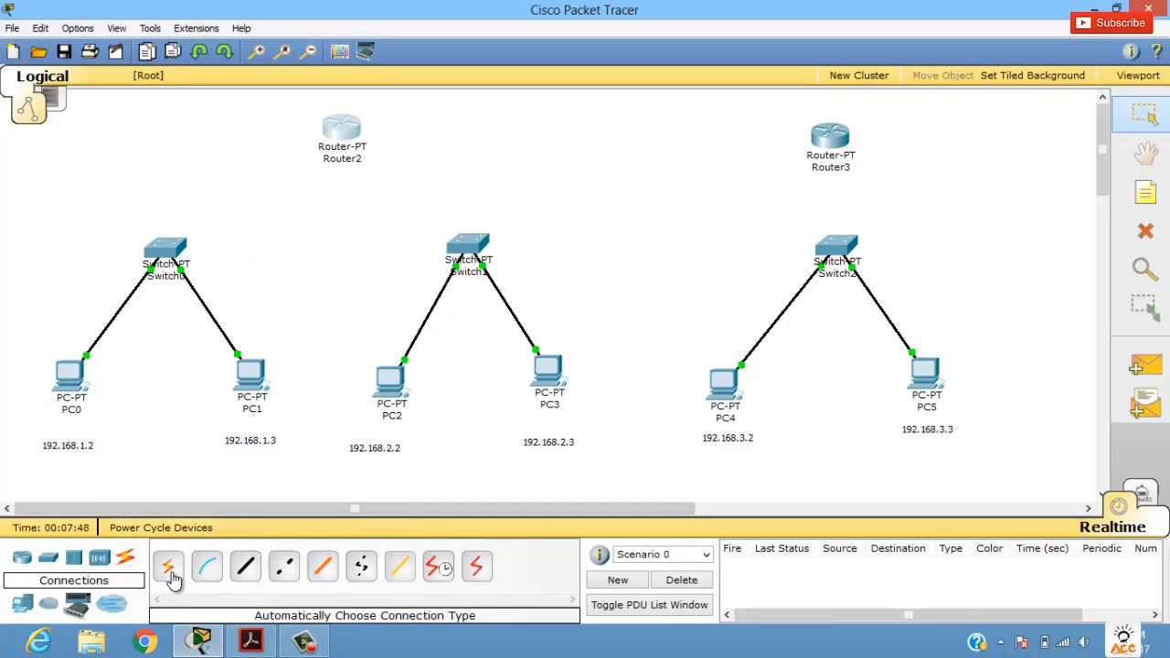
click(168, 565)
click(165, 249)
click(338, 130)
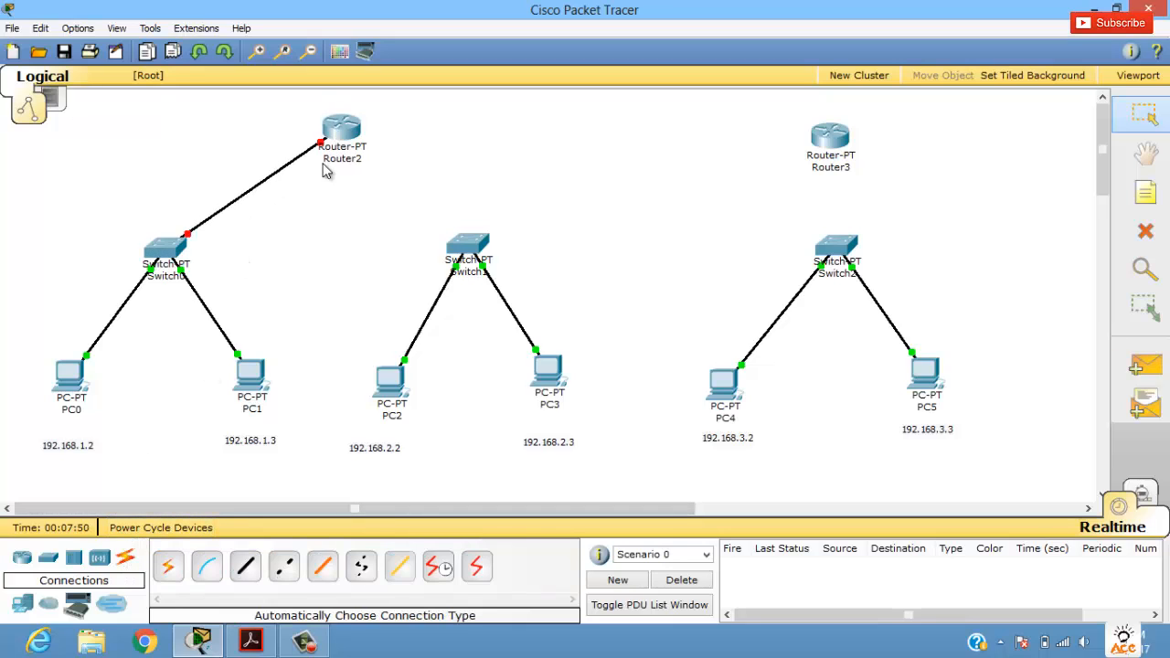
click(172, 566)
click(467, 245)
click(342, 128)
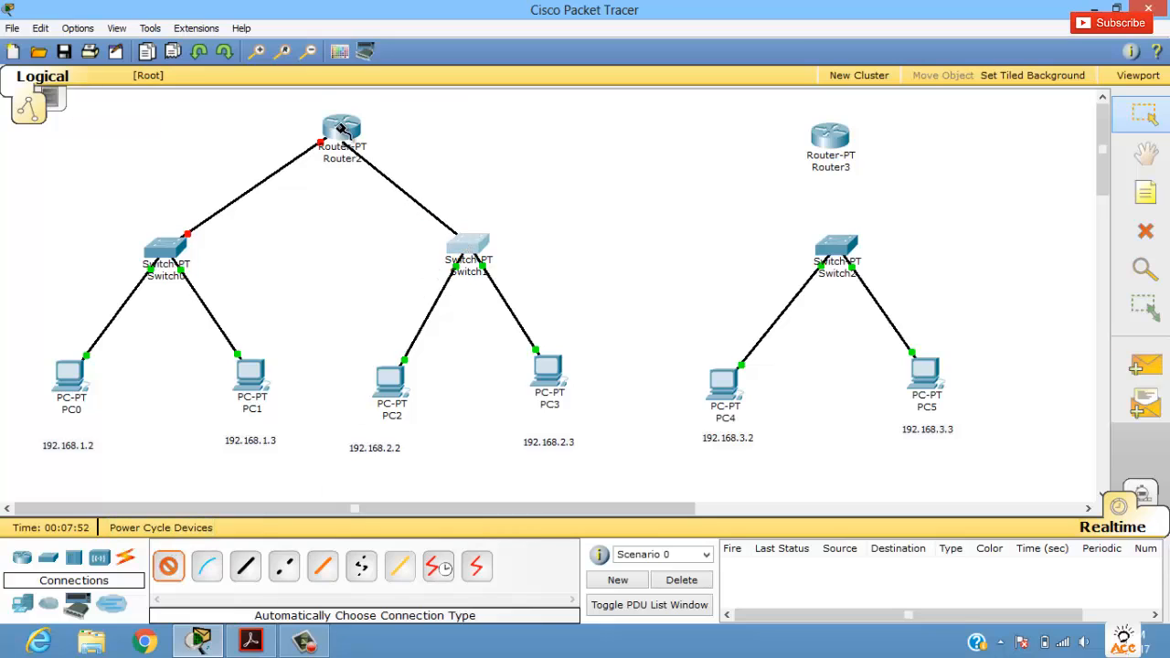
Step: Connect Router2 to Router3 and Switch2 to Router3 using the automatically chosen connection type
click(168, 566)
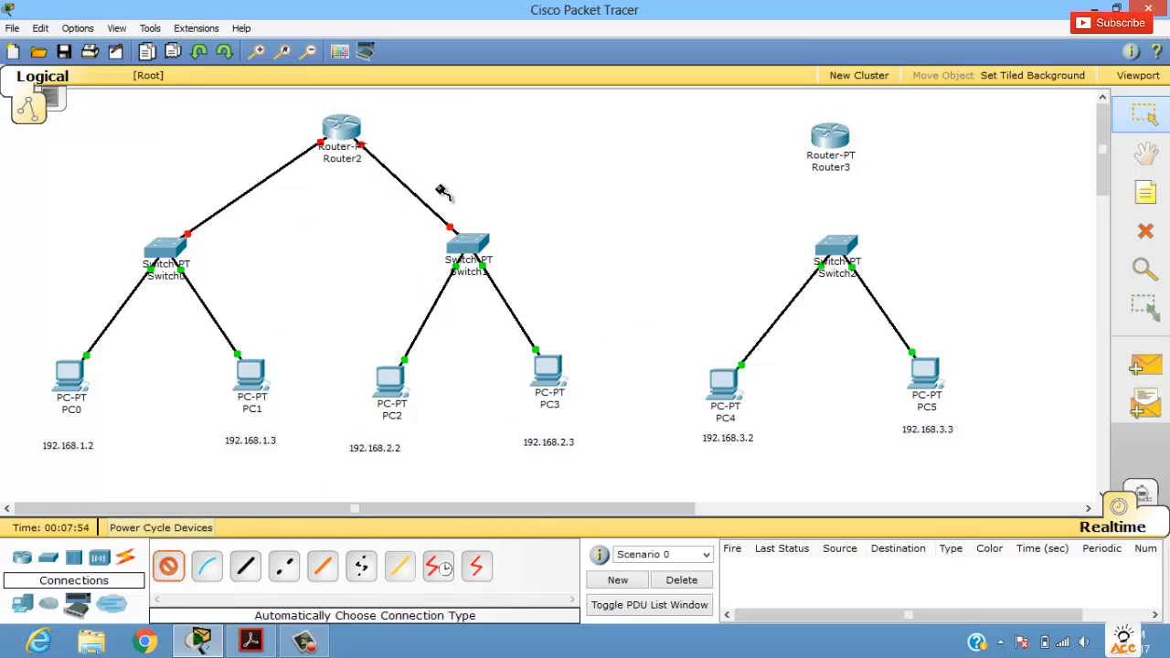
click(342, 131)
click(828, 139)
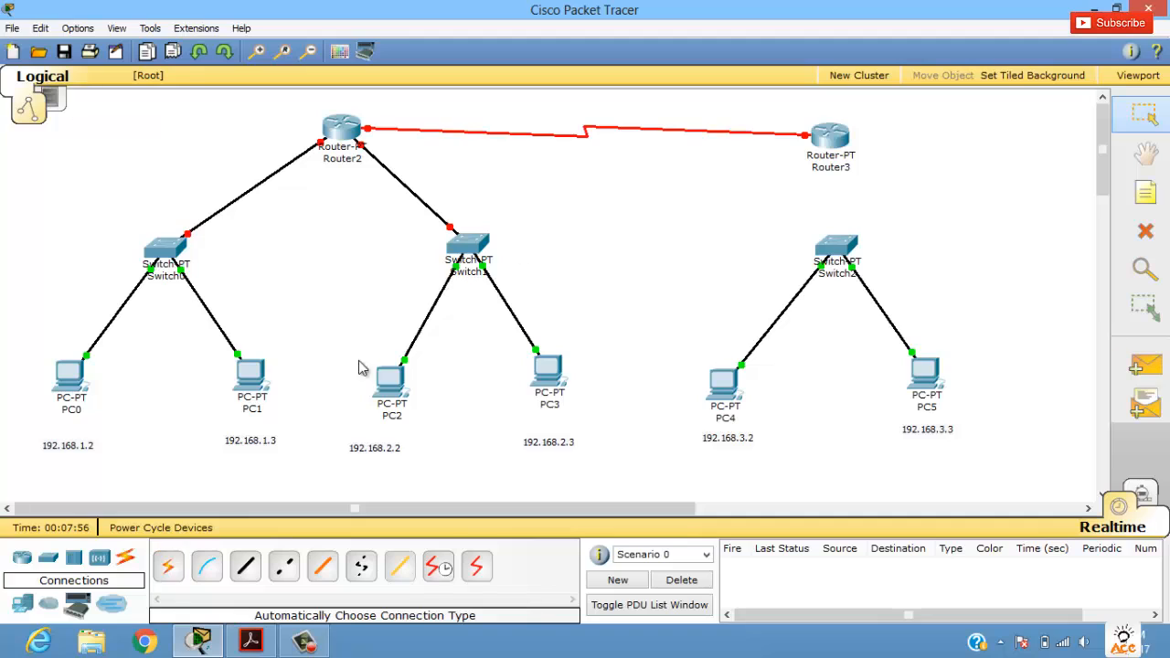
click(168, 566)
click(837, 247)
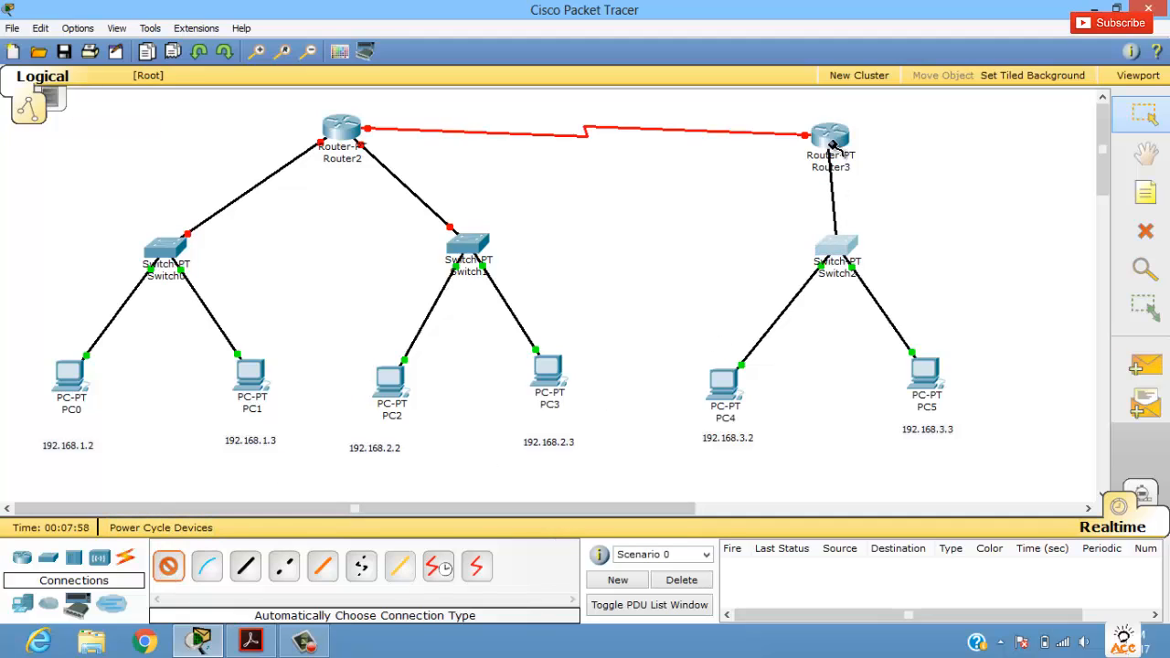
click(830, 139)
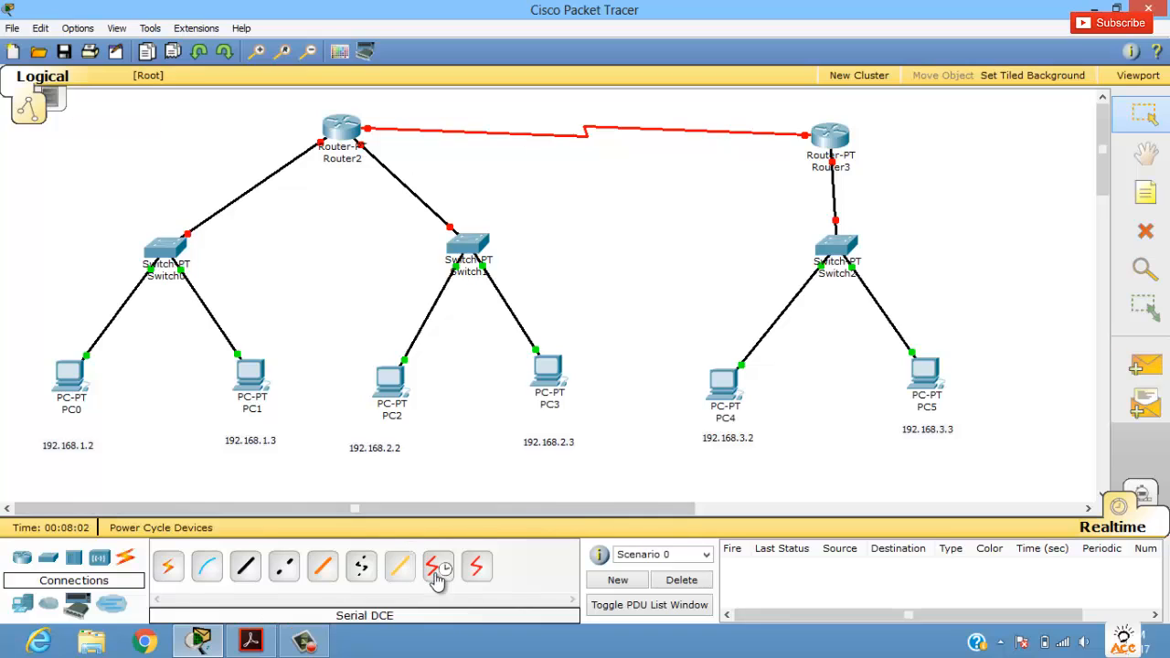
Step: Add the note 192.168.1.1 beside Router2's link to Switch0
mouse_move(566, 145)
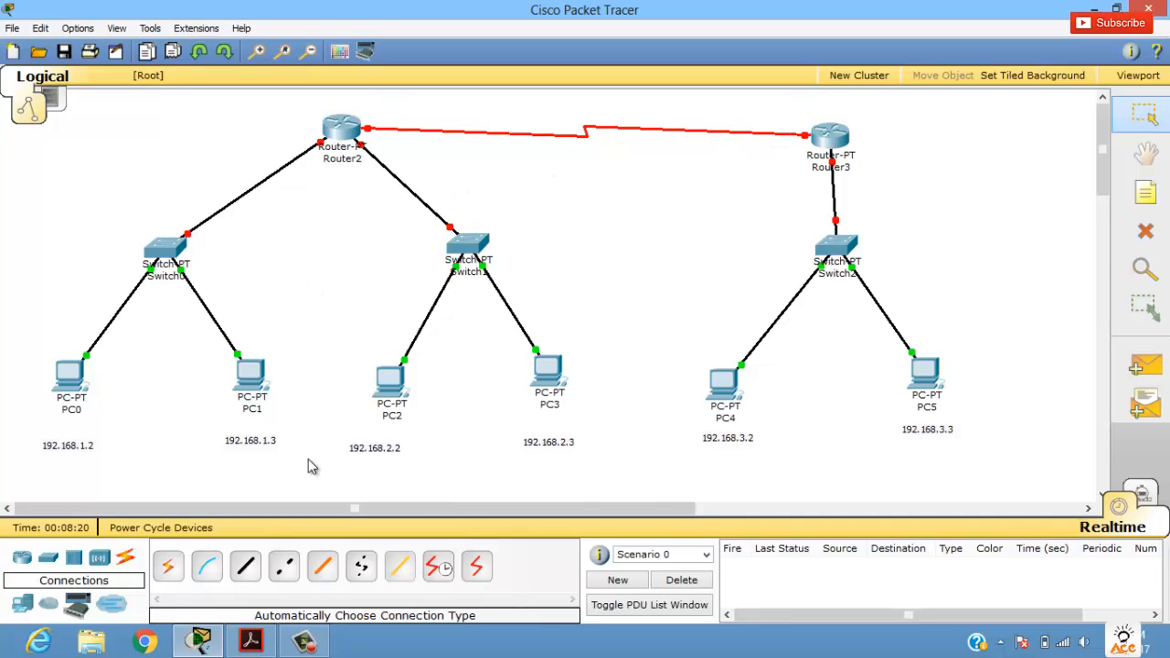
click(1145, 192)
click(230, 120)
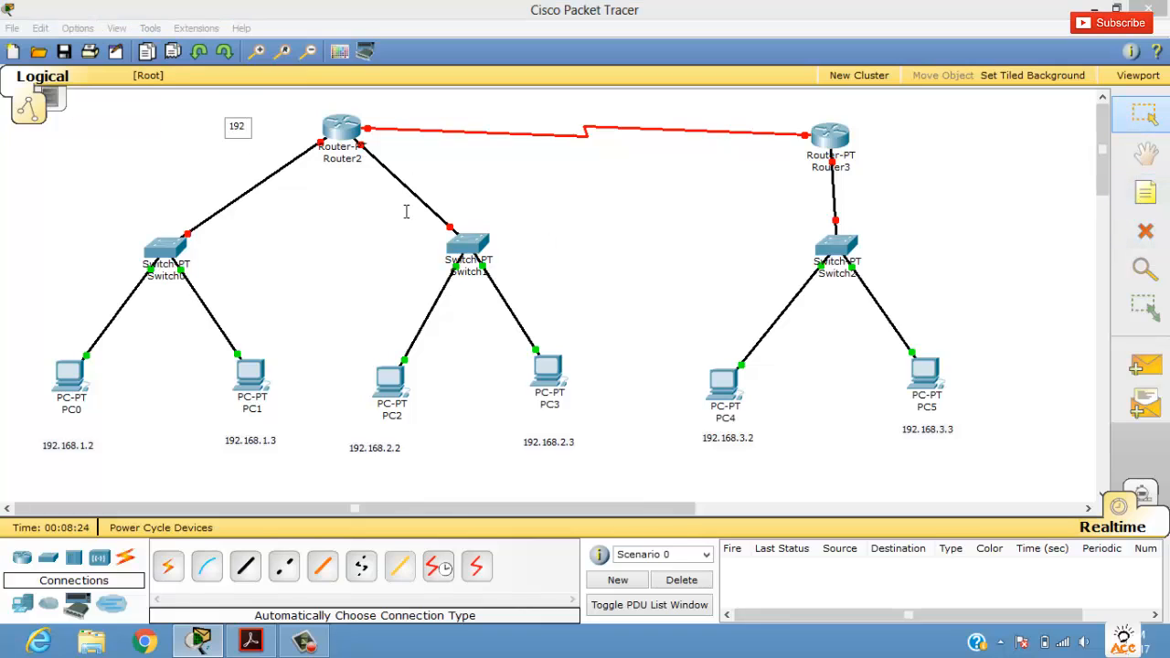
text(1921)
key(BackSpace)
text(.168.1.1)
click(388, 229)
drag(274, 126, 263, 157)
Step: Add the note 192.168.2.1 beside Router2's link to Switch1
click(1121, 187)
click(401, 156)
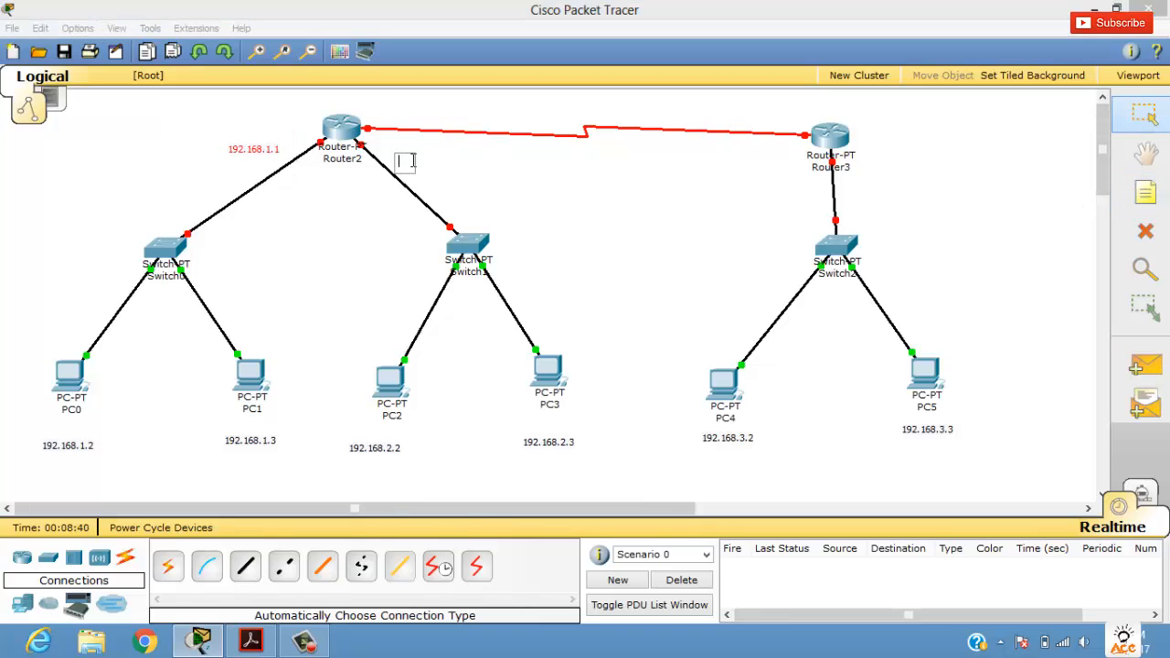
text(192.168.2.)
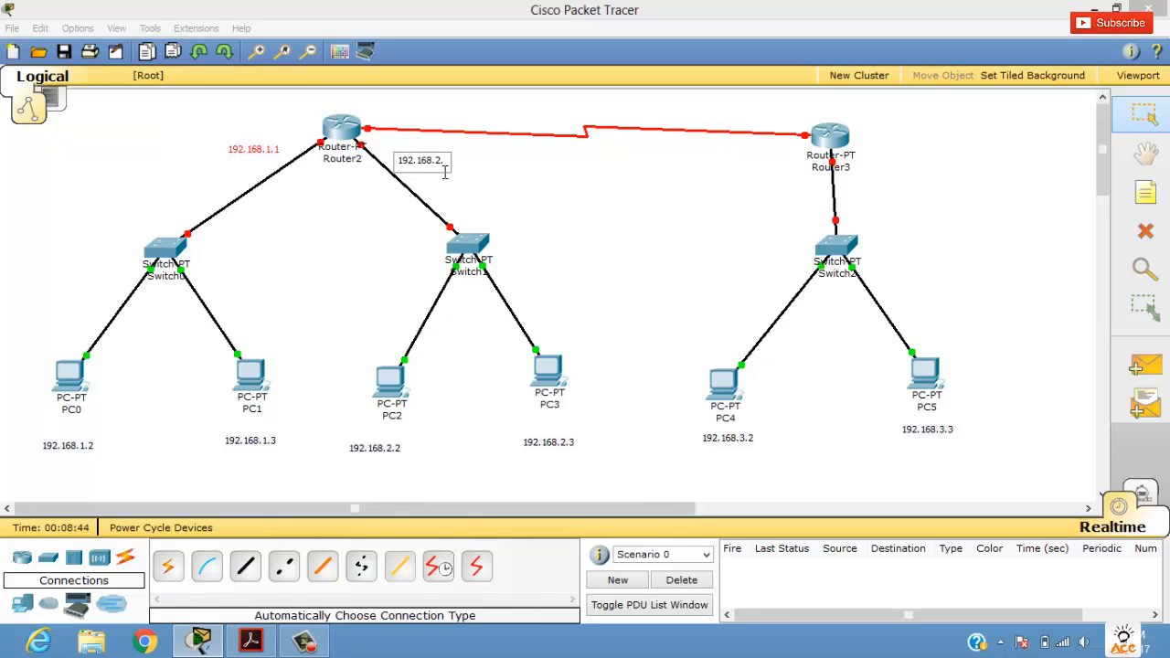
text(1)
click(499, 183)
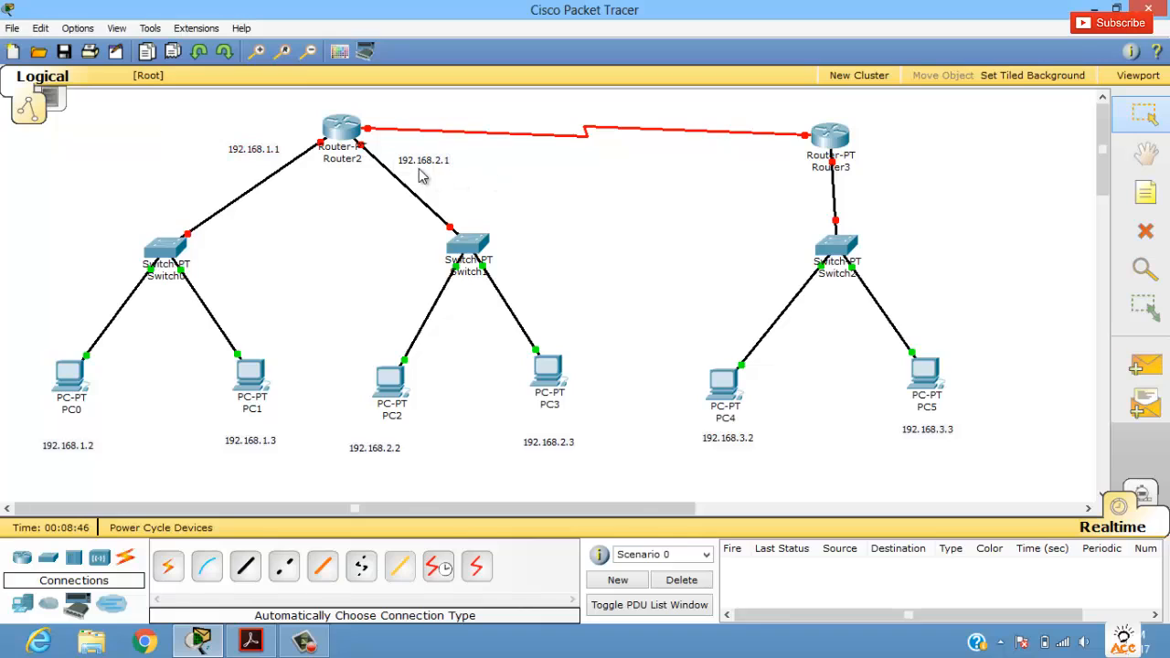
drag(423, 159, 420, 158)
Step: Add the network address note "n/w: 192.168.1.0" beside Switch0
click(1145, 193)
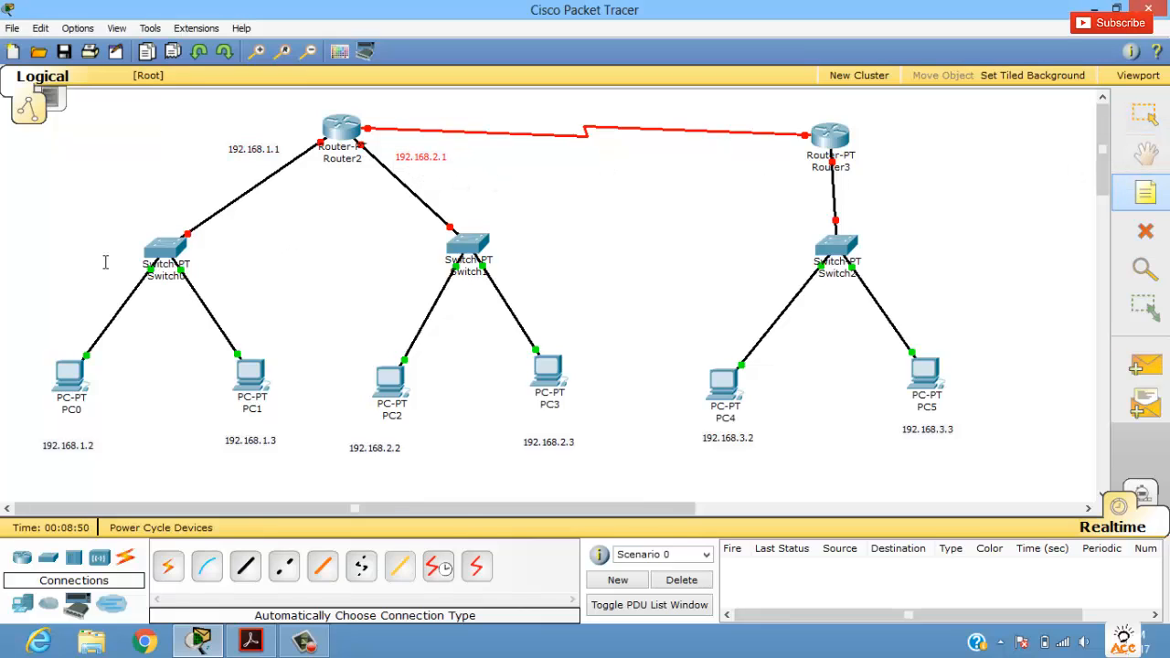
click(69, 245)
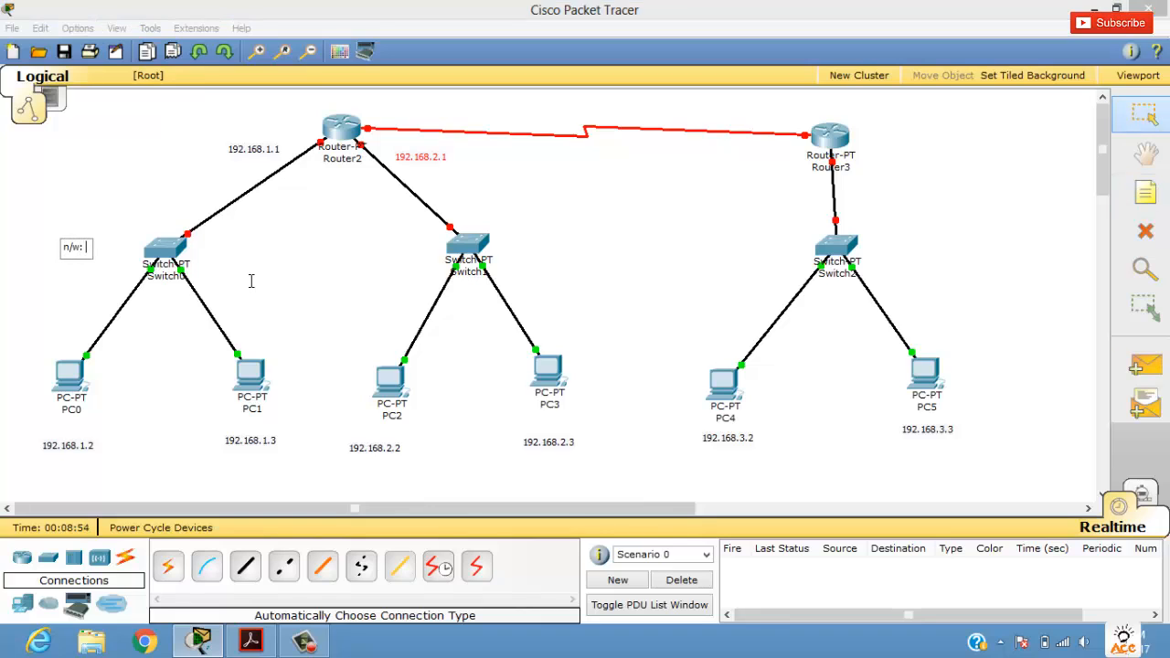
text(n/w: 192.168.1.0)
click(154, 216)
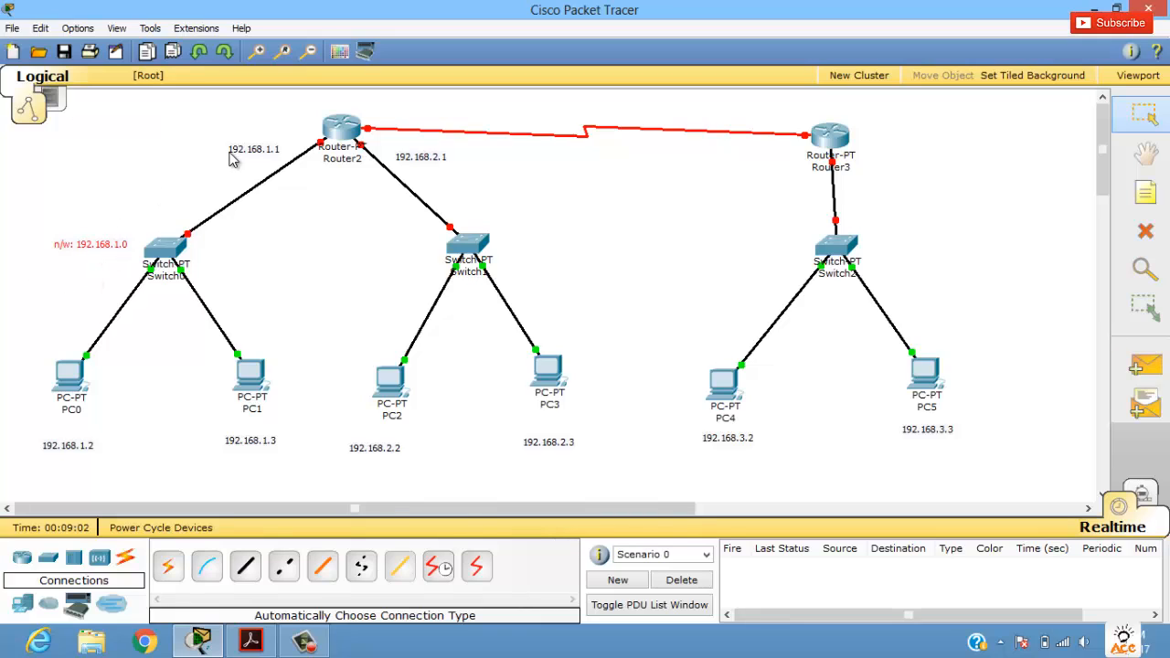
Step: Add the network address note 192.168.2.0 beside Switch1
click(1148, 191)
click(515, 253)
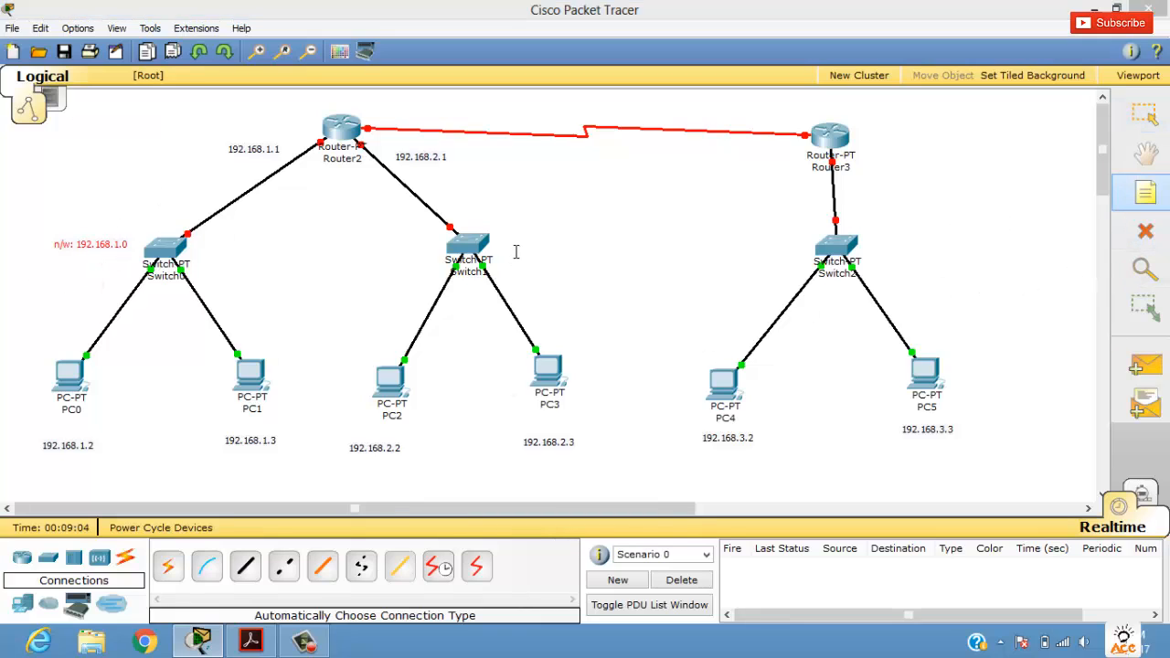
text(192.168.2.0)
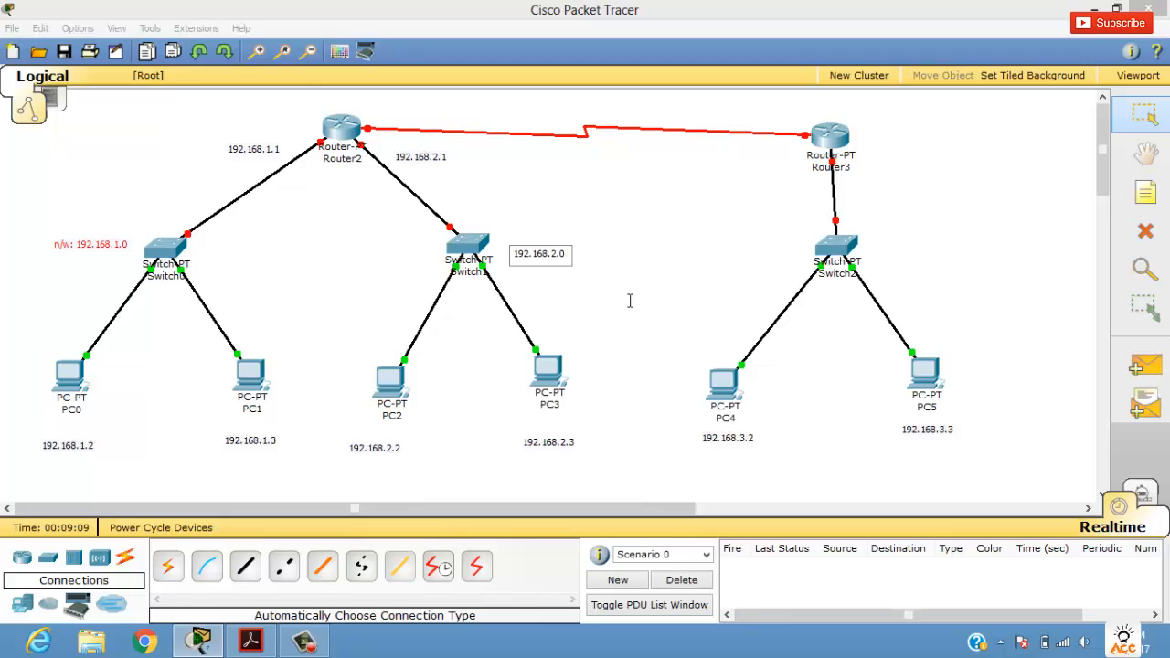
click(610, 289)
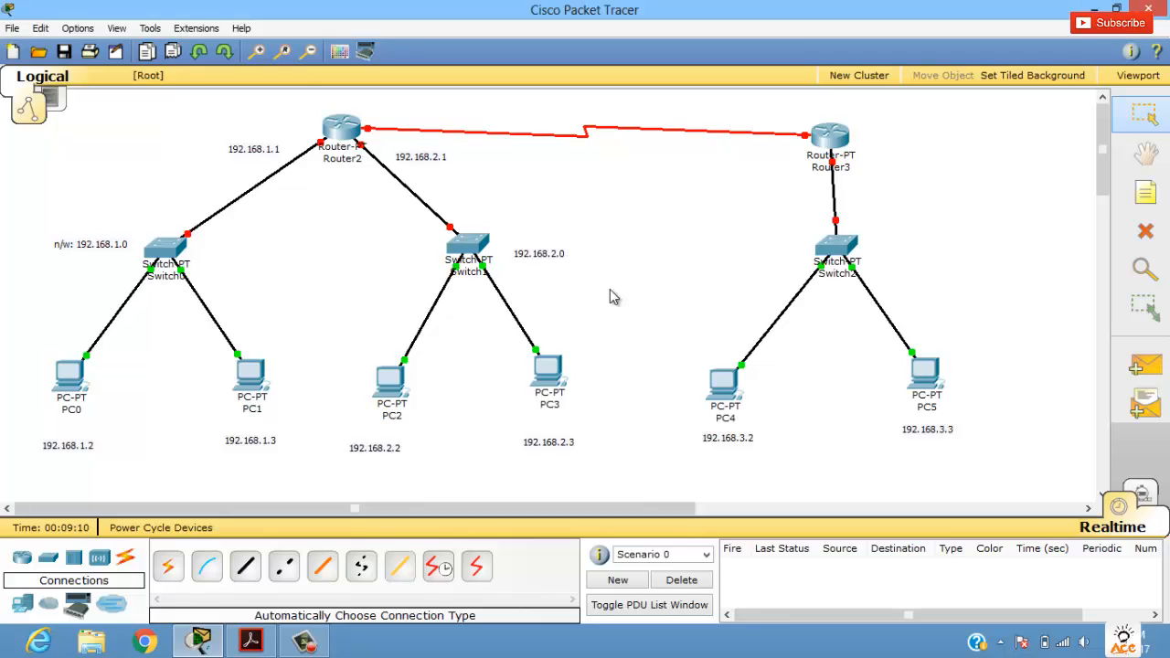
Step: Give Router2's FastEthernet0/0 the IP address 192.168.1.1 with subnet mask 255.255.255.0, turn the port on and close the configuration window
click(340, 128)
click(144, 81)
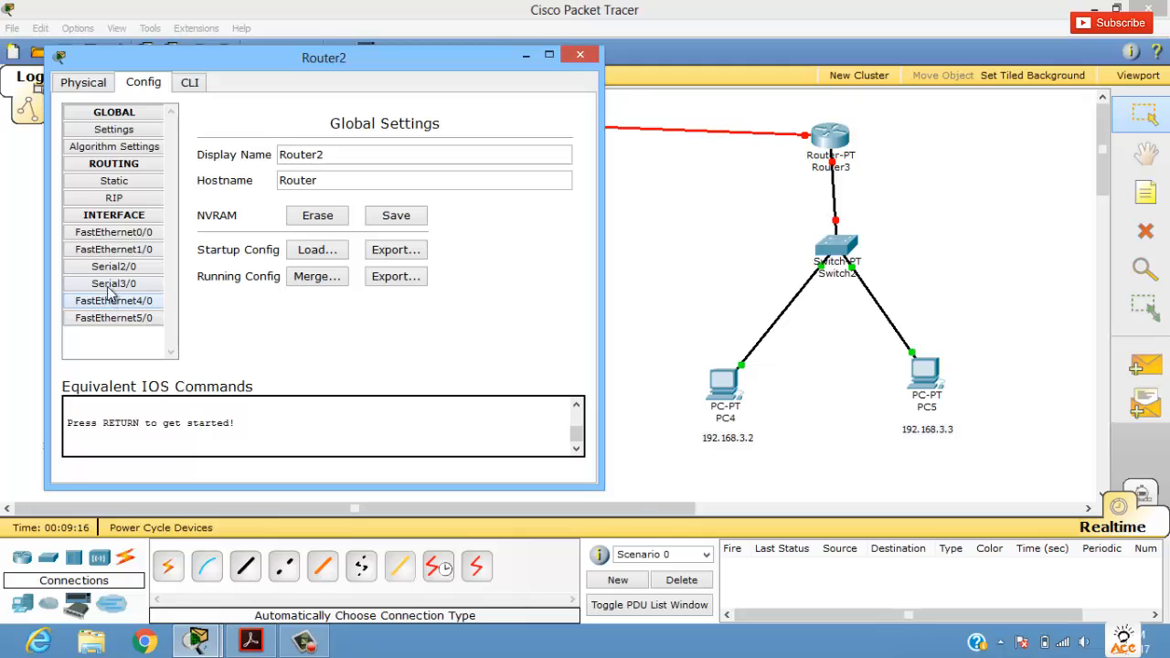
click(128, 234)
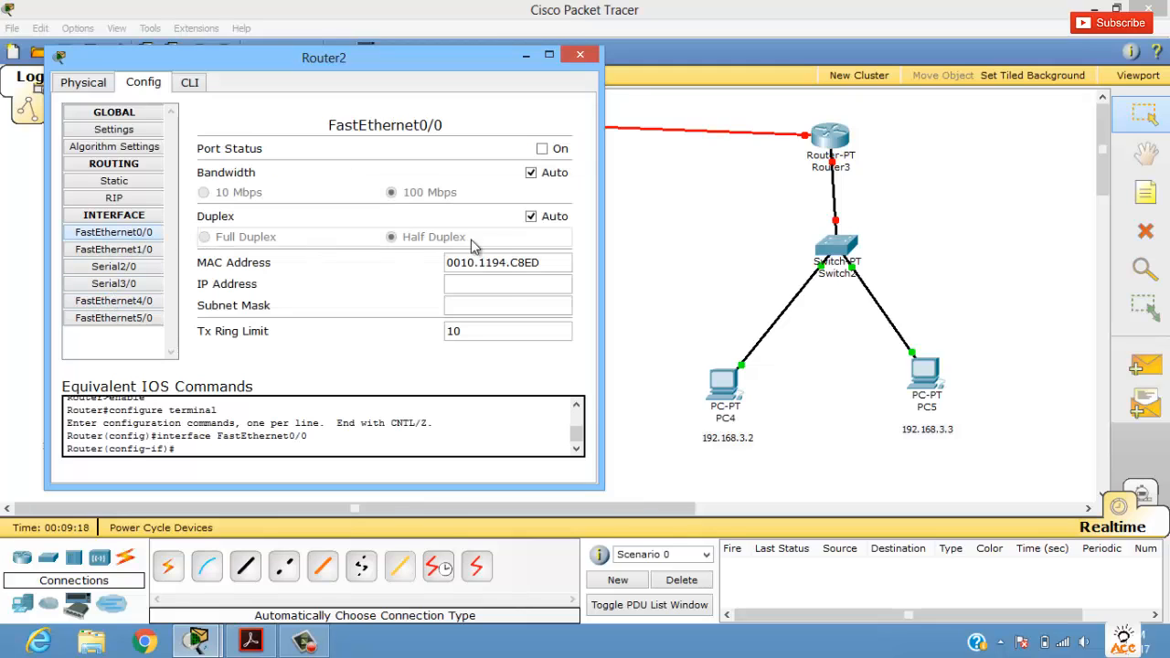
click(510, 286)
text(192.168.1.1)
key(Tab)
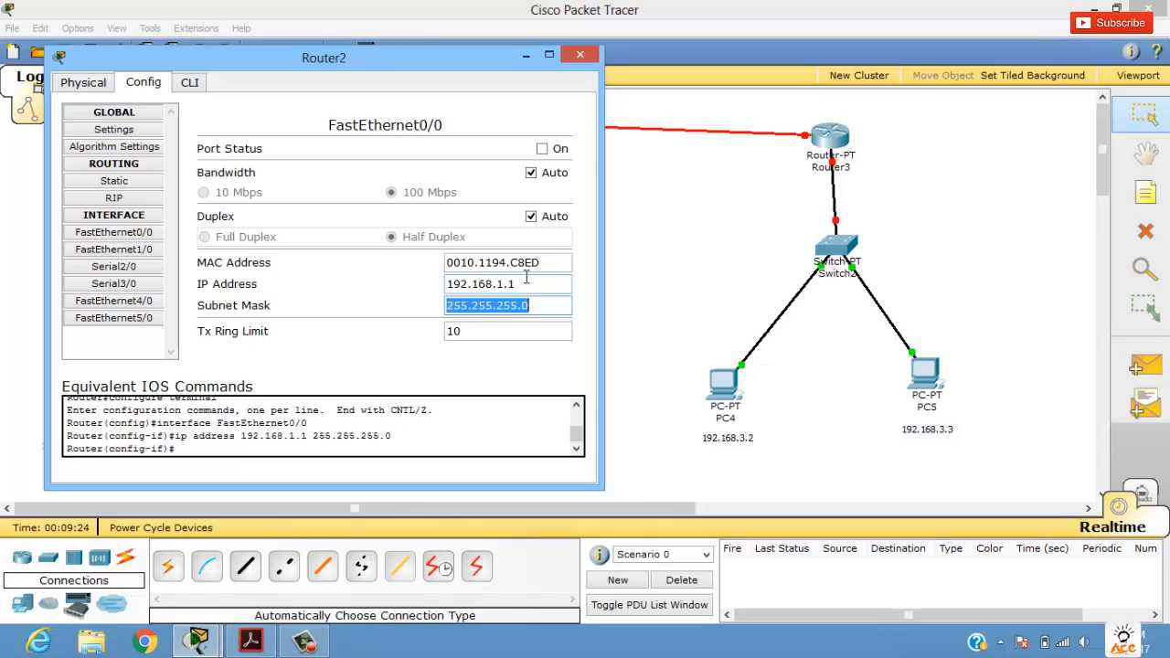
click(544, 149)
click(579, 57)
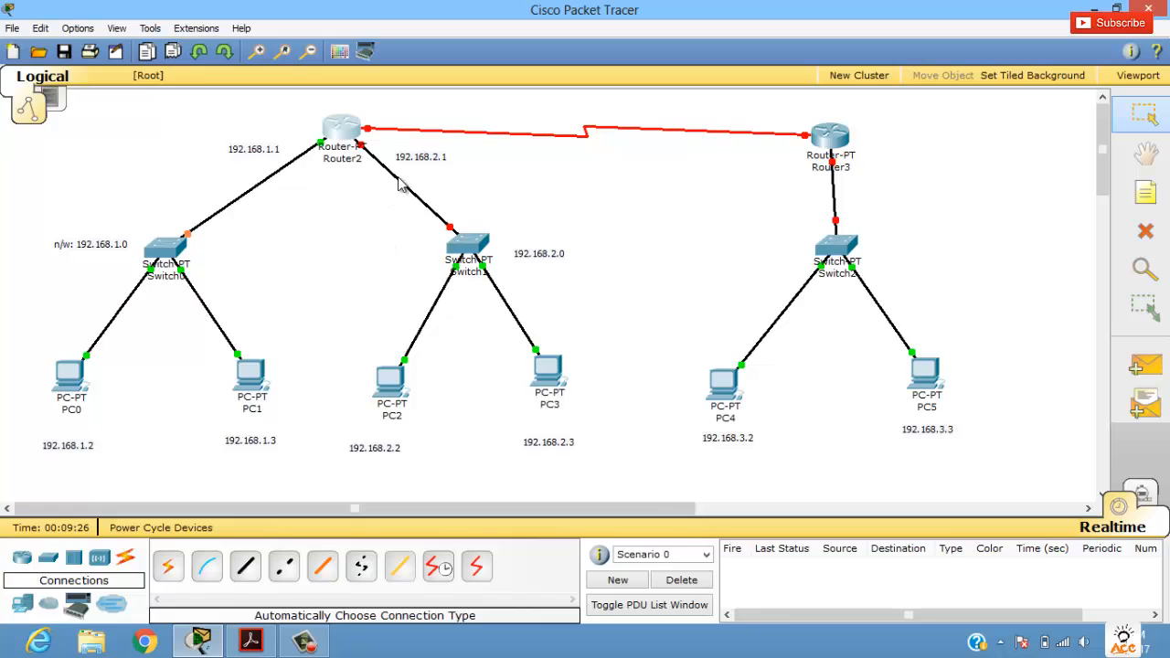
Step: Give Router2's FastEthernet1/0 the IP address 192.168.2.1 with subnet mask 255.255.255.0, turn the port on and close the configuration window
click(346, 134)
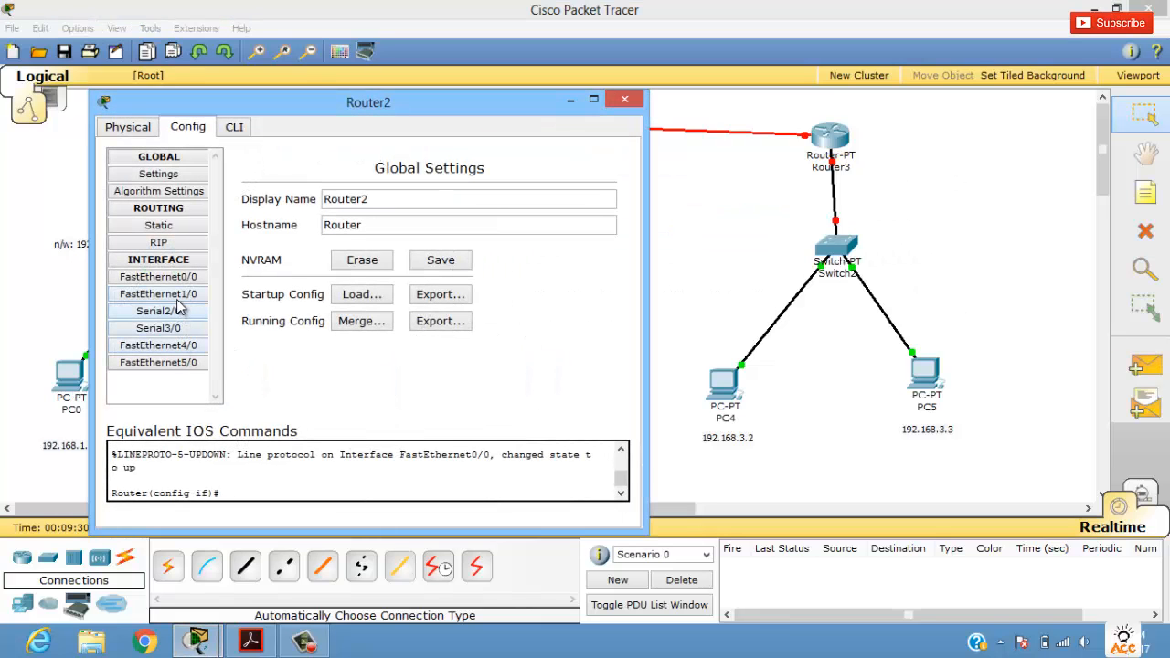
click(179, 295)
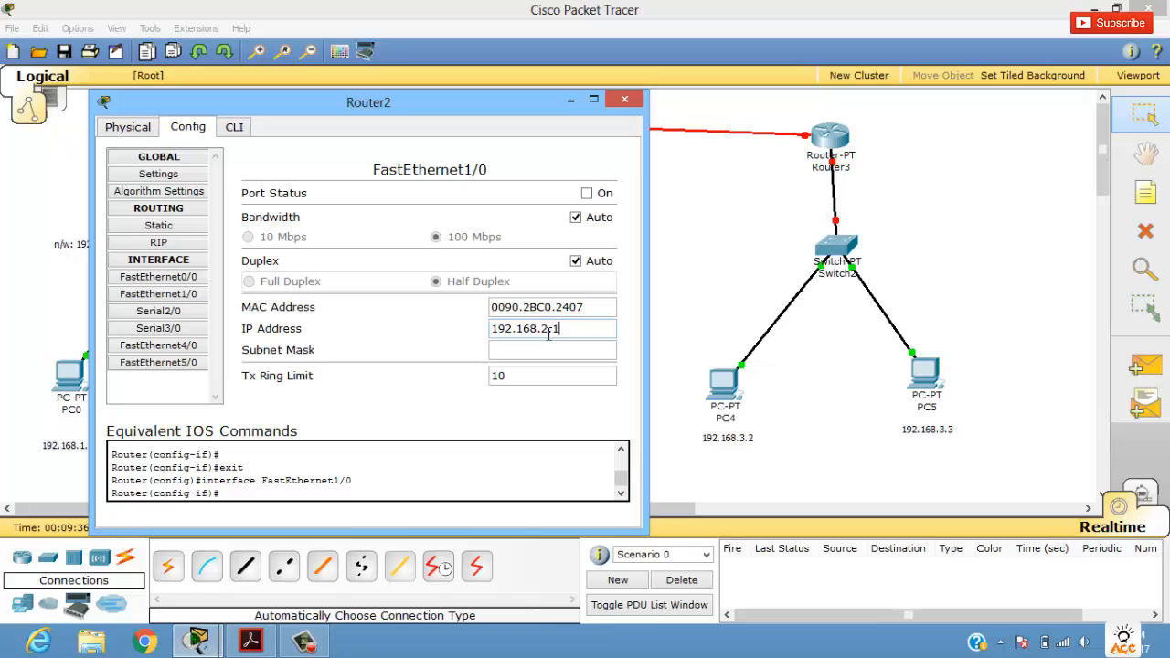
key(Tab)
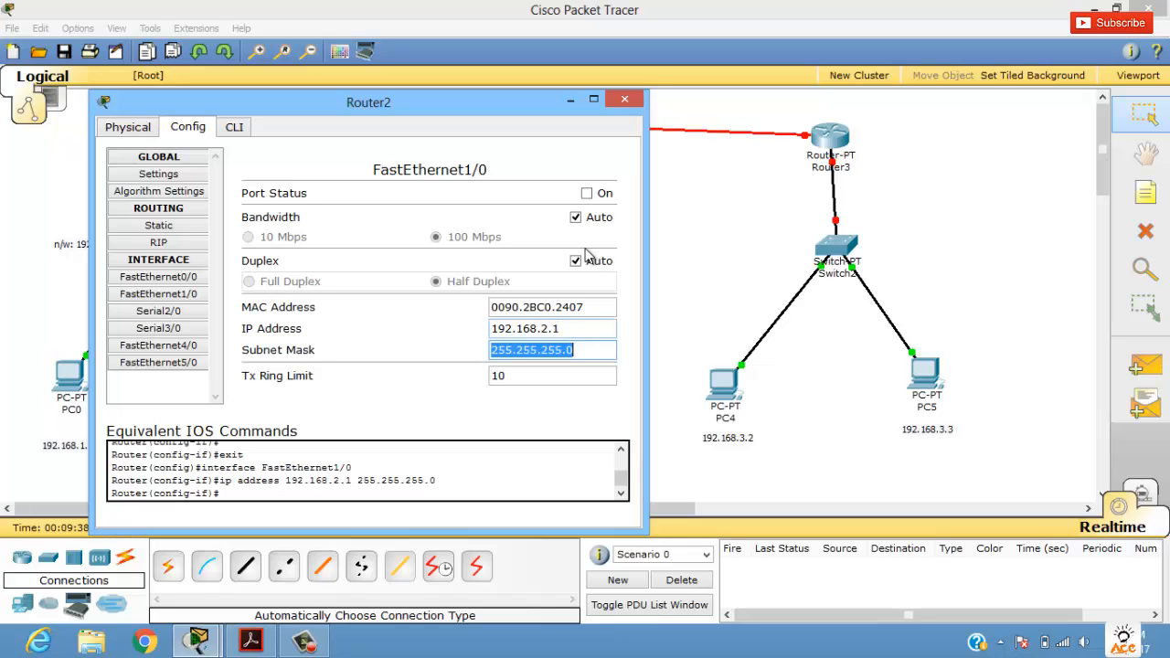
click(590, 192)
click(623, 99)
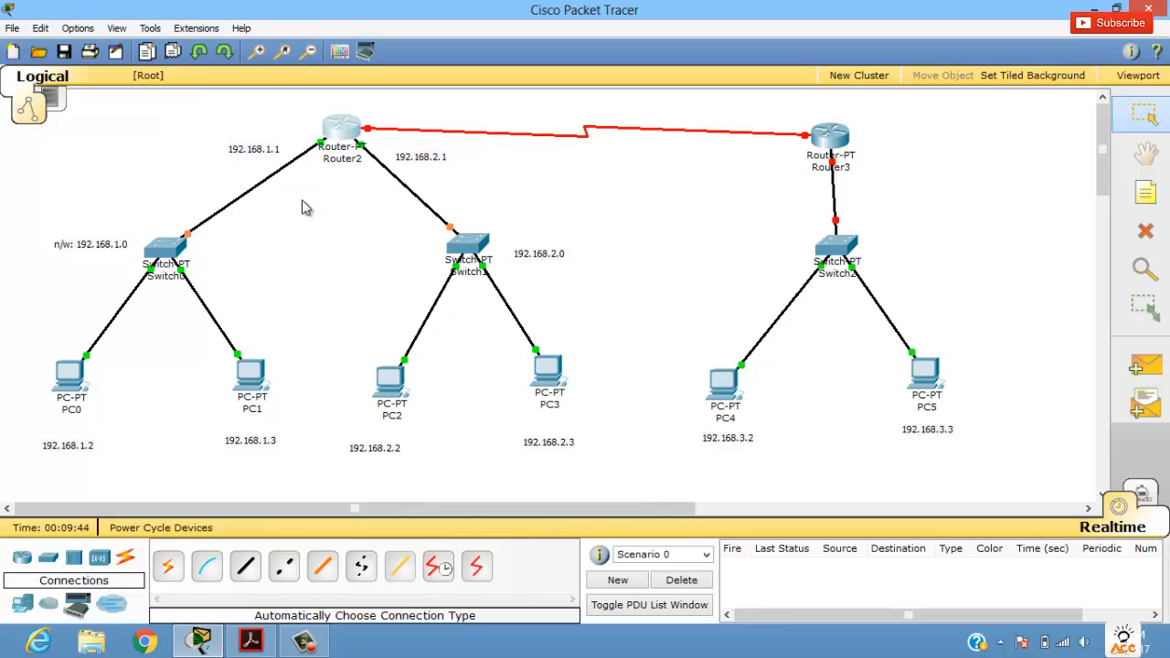
Step: Add the note 192.168.3.1 beside Router3's link to Switch2 and move it close to the router
mouse_move(352, 174)
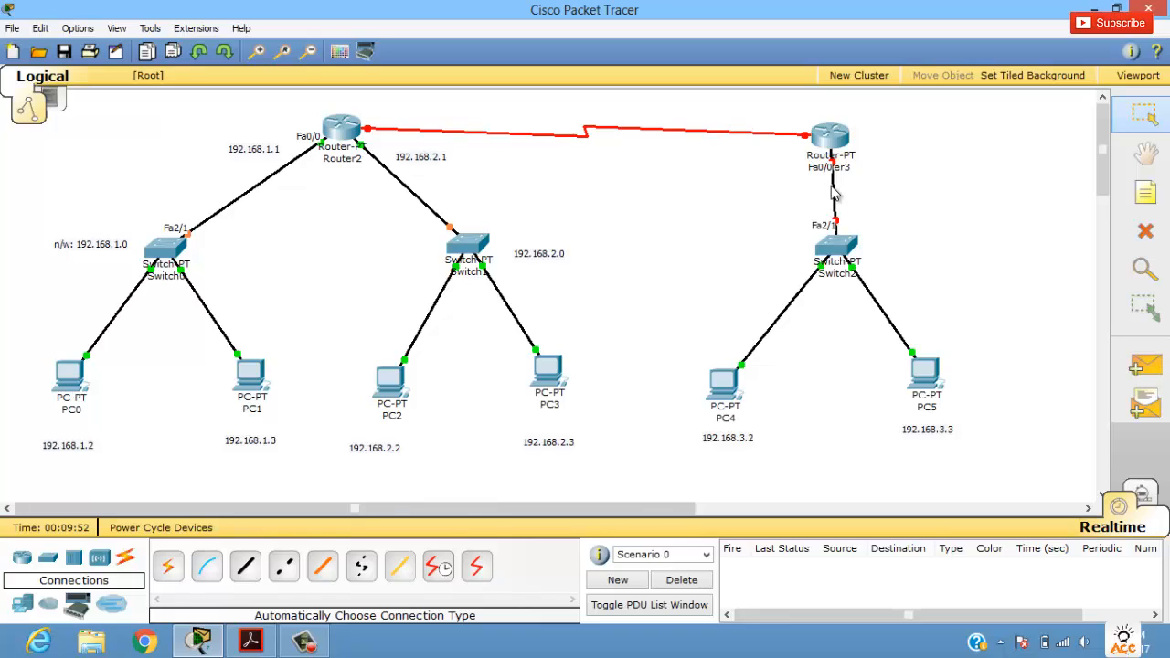
click(1146, 192)
click(882, 170)
text(1)
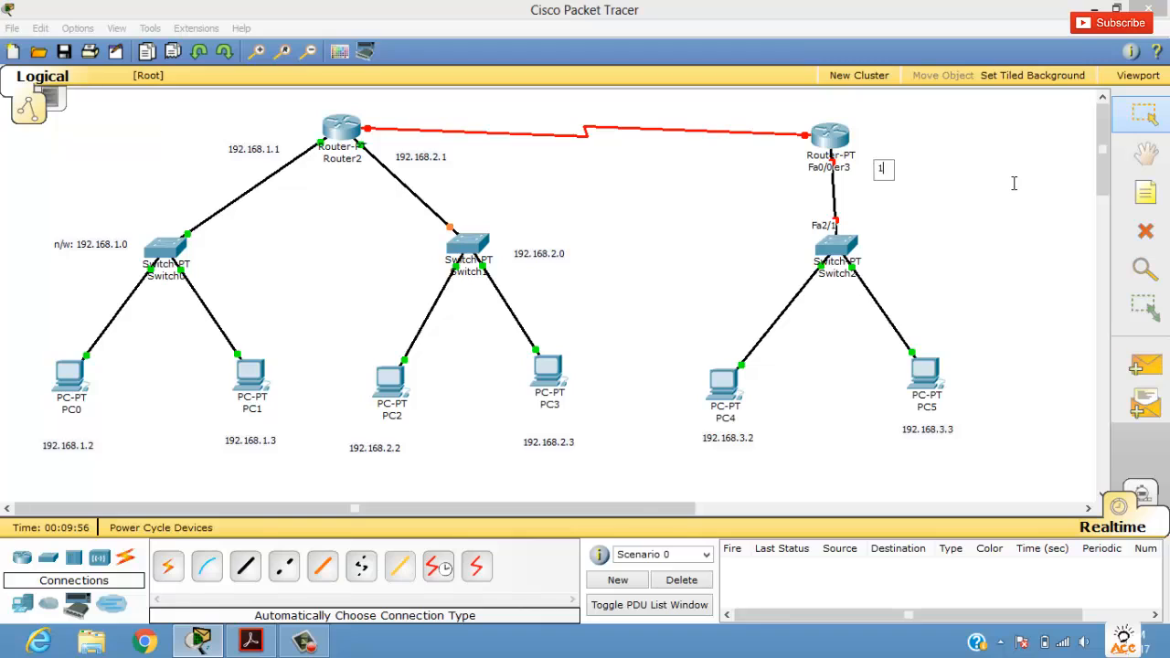
text(92.168.3.2)
key(BackSpace)
text(1)
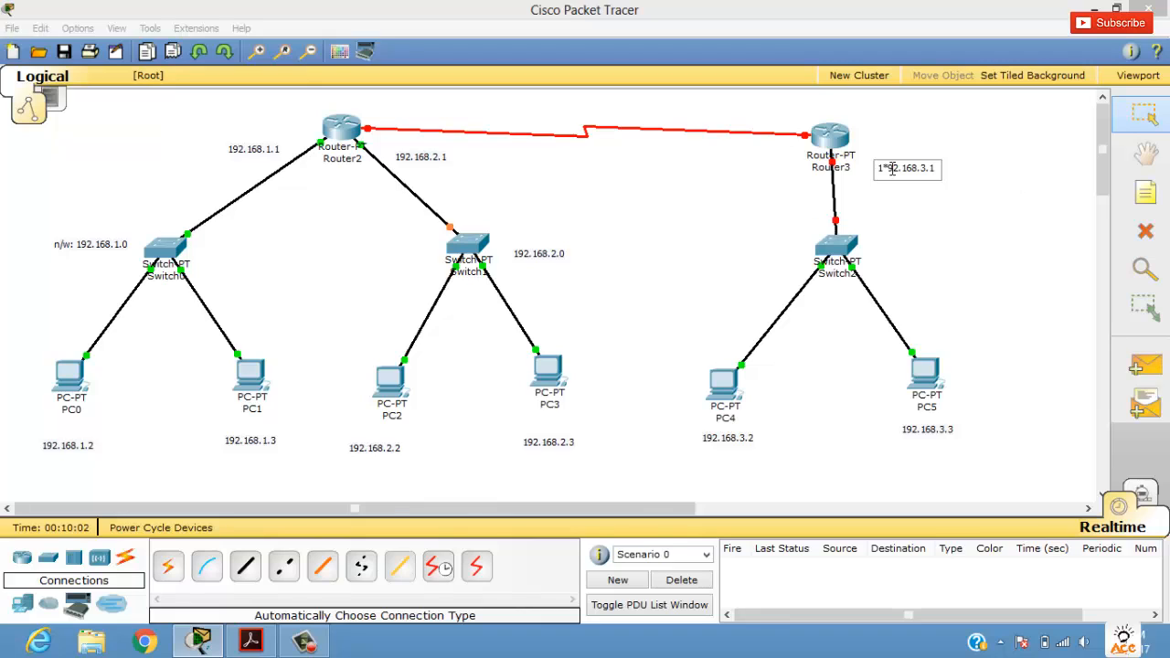
key(BackSpace)
click(911, 206)
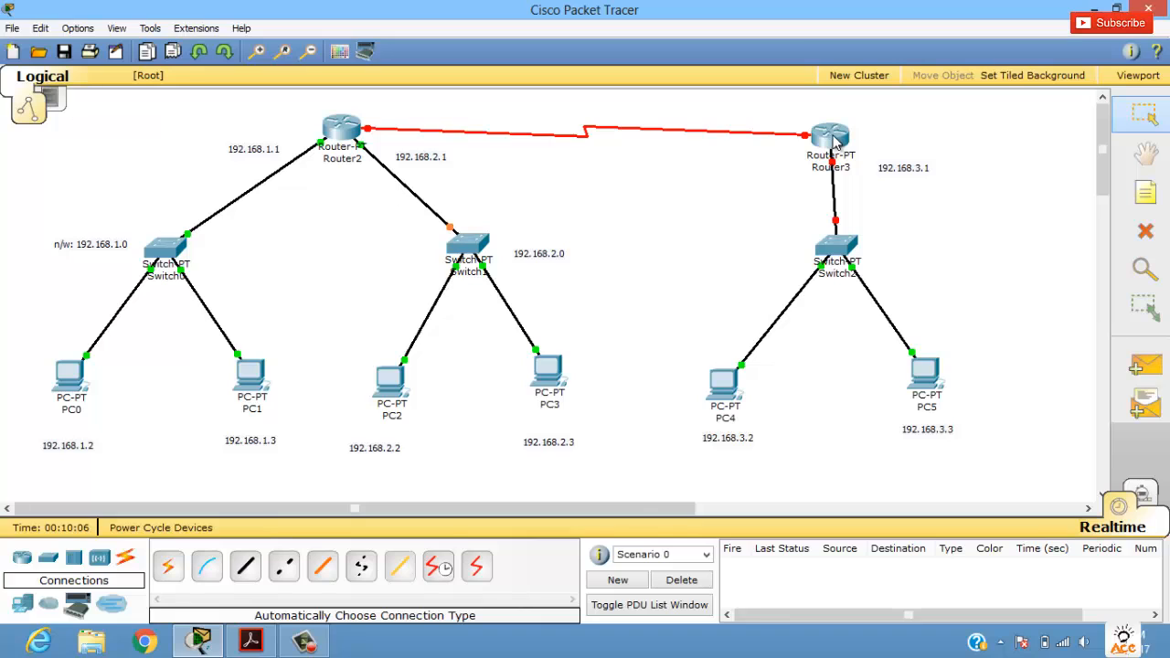
drag(921, 171, 903, 165)
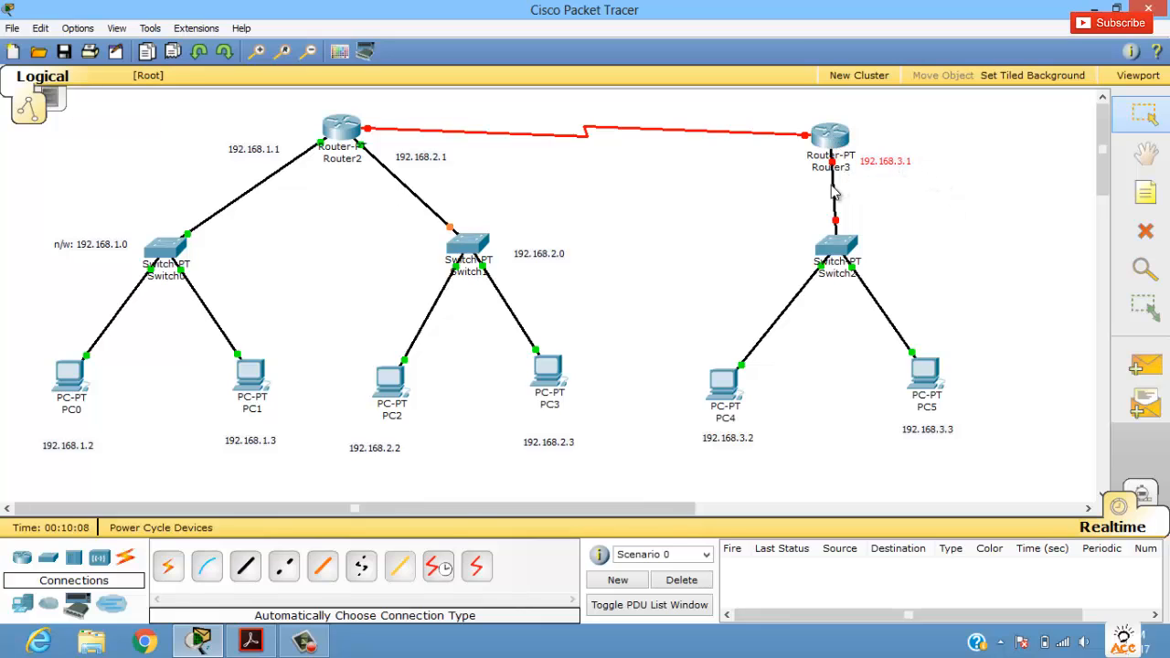
Step: Give Router3's FastEthernet0/0 the IP address 192.168.3.1 with subnet mask 255.255.255.0, turn the port on and close the configuration window
mouse_move(835, 187)
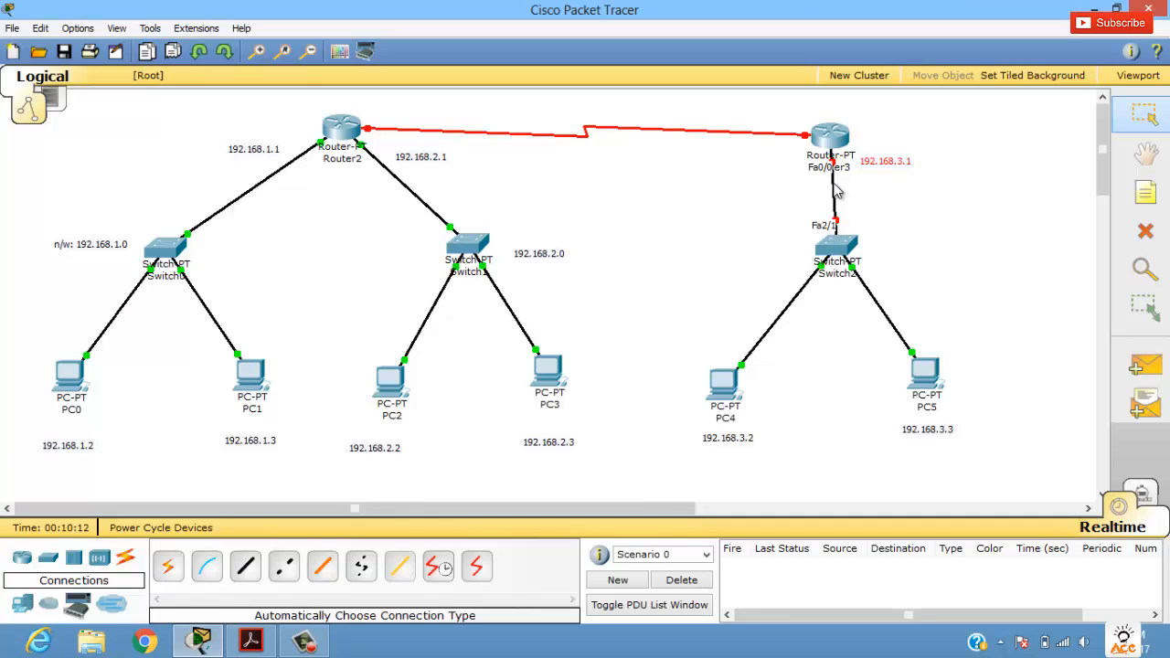
click(830, 137)
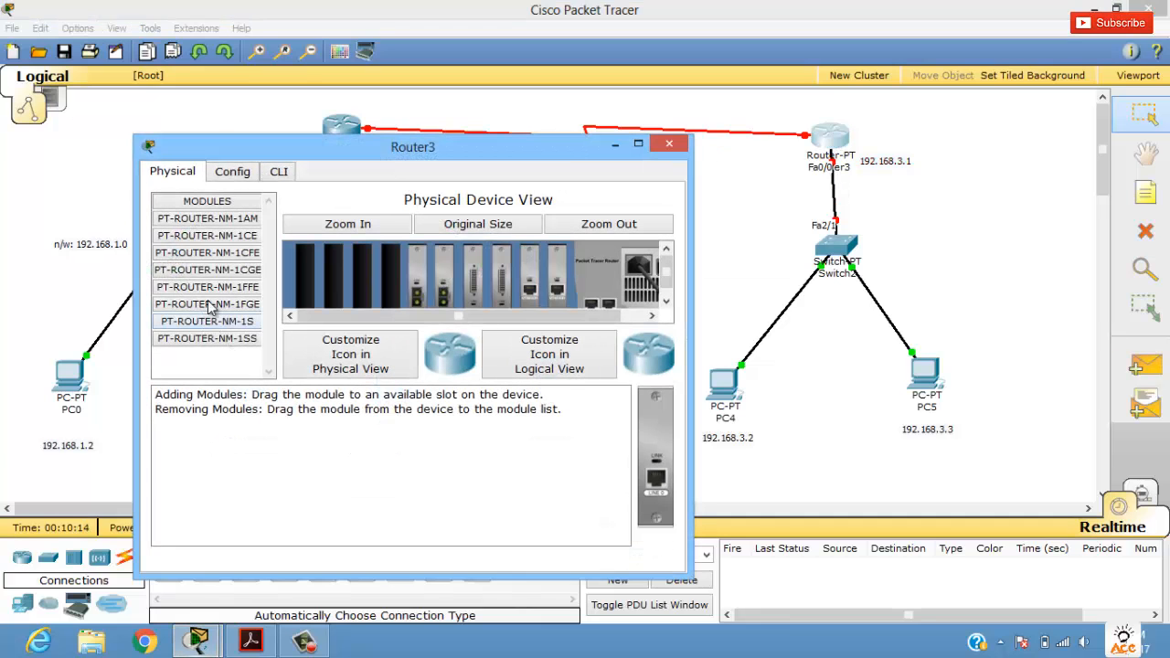
click(234, 173)
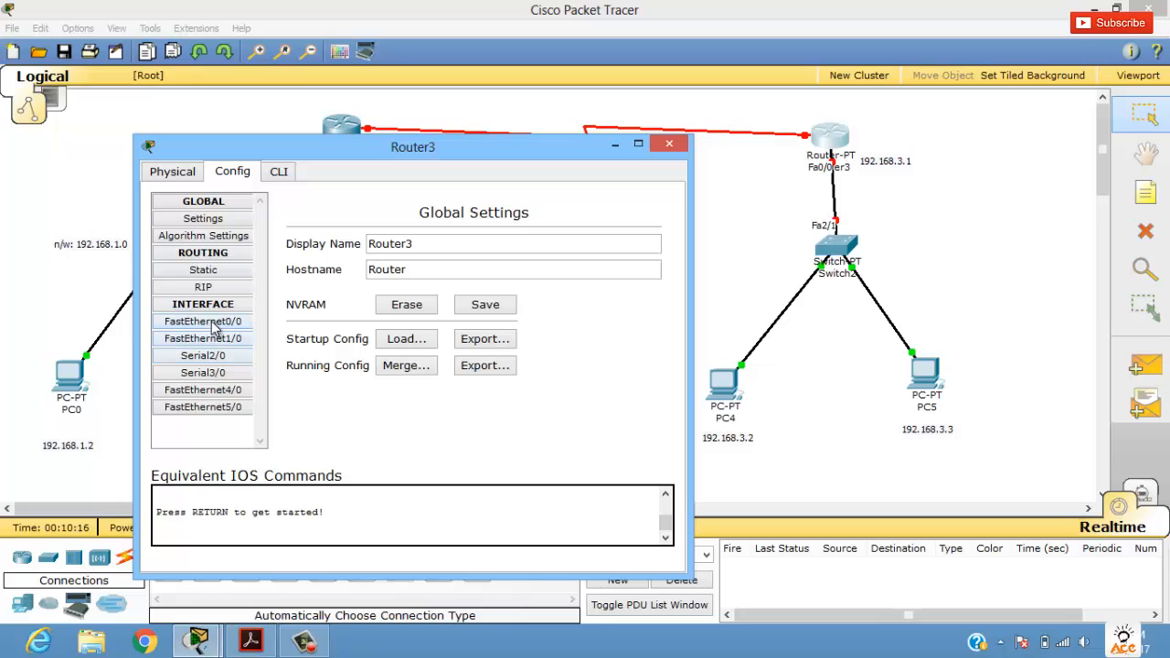
click(203, 322)
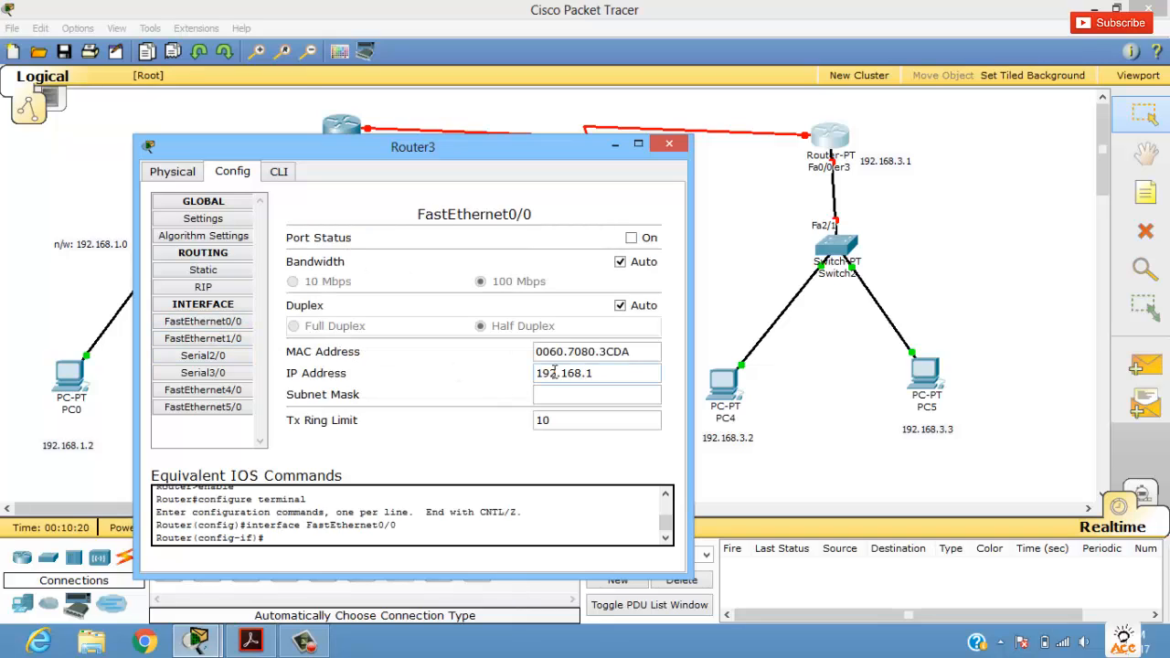
click(554, 372)
text(192.168.3.1)
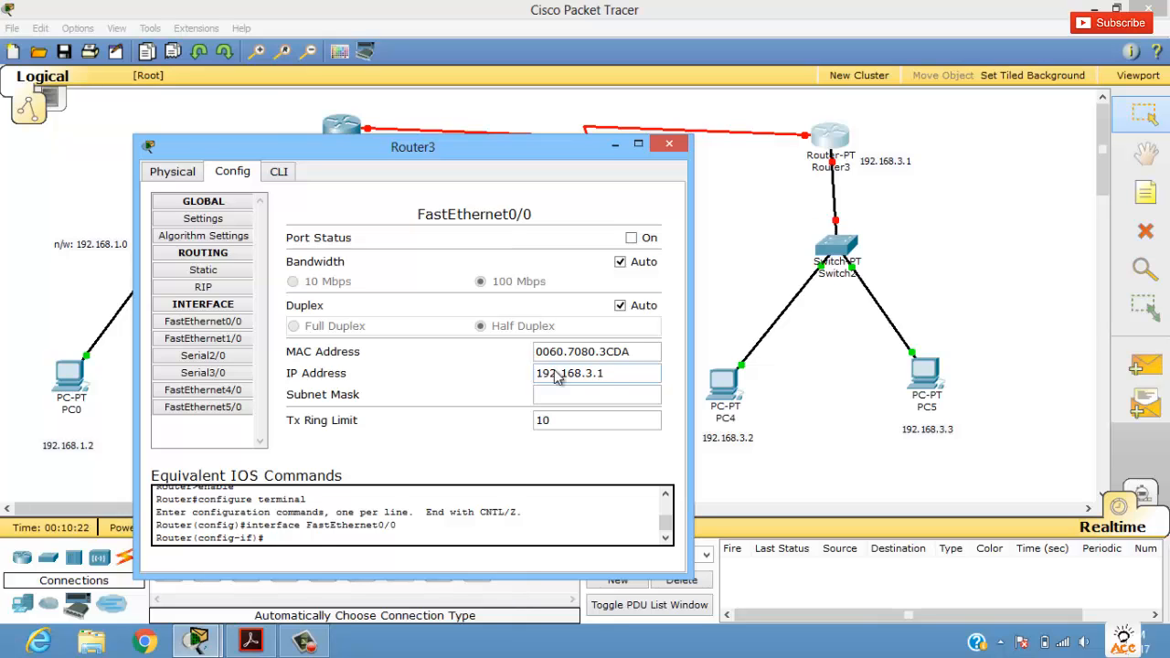
key(Tab)
click(648, 239)
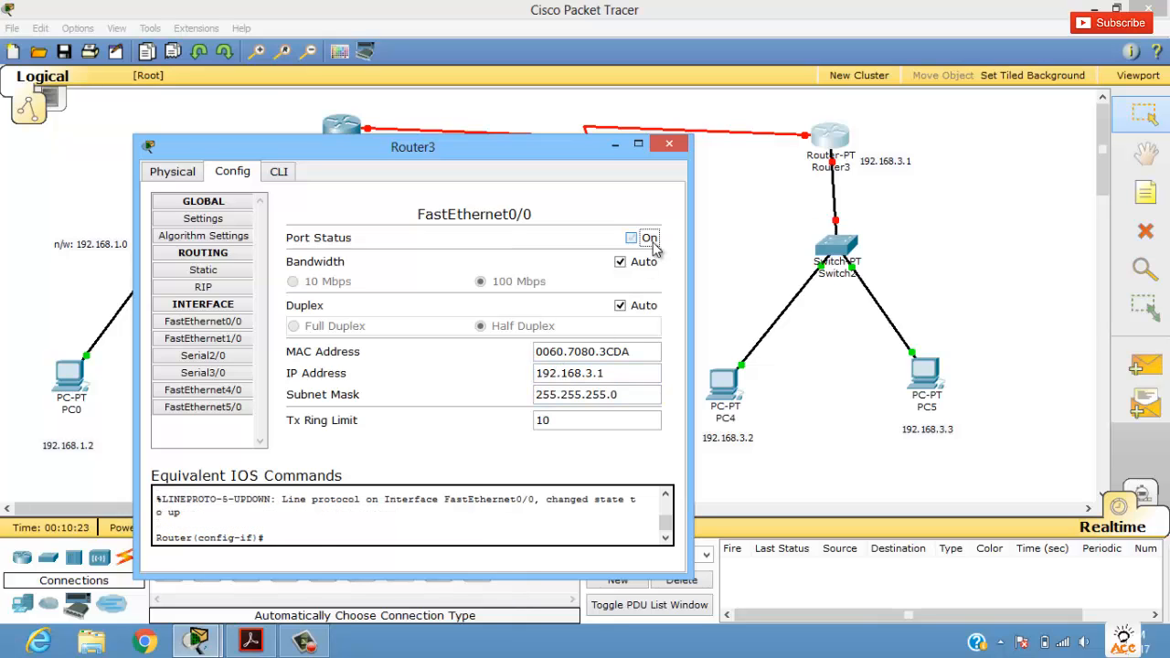
click(670, 144)
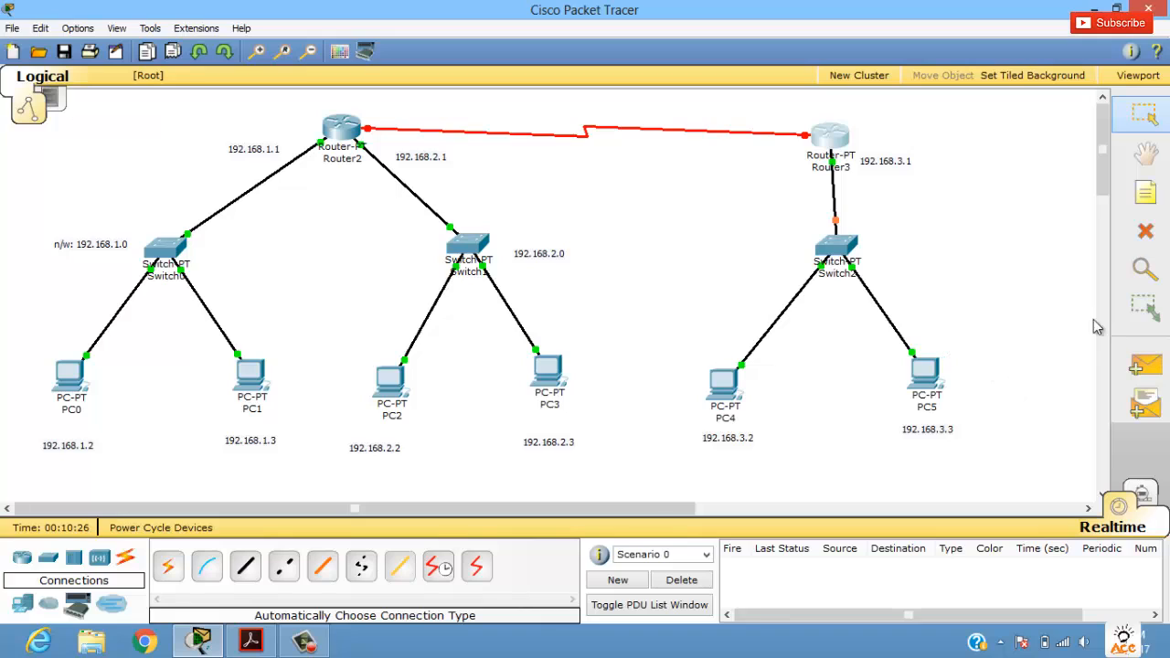
Step: Test connectivity from PC0 and PC1 to Router2 with simple PDUs, and delete the scenario's test entries
click(1147, 366)
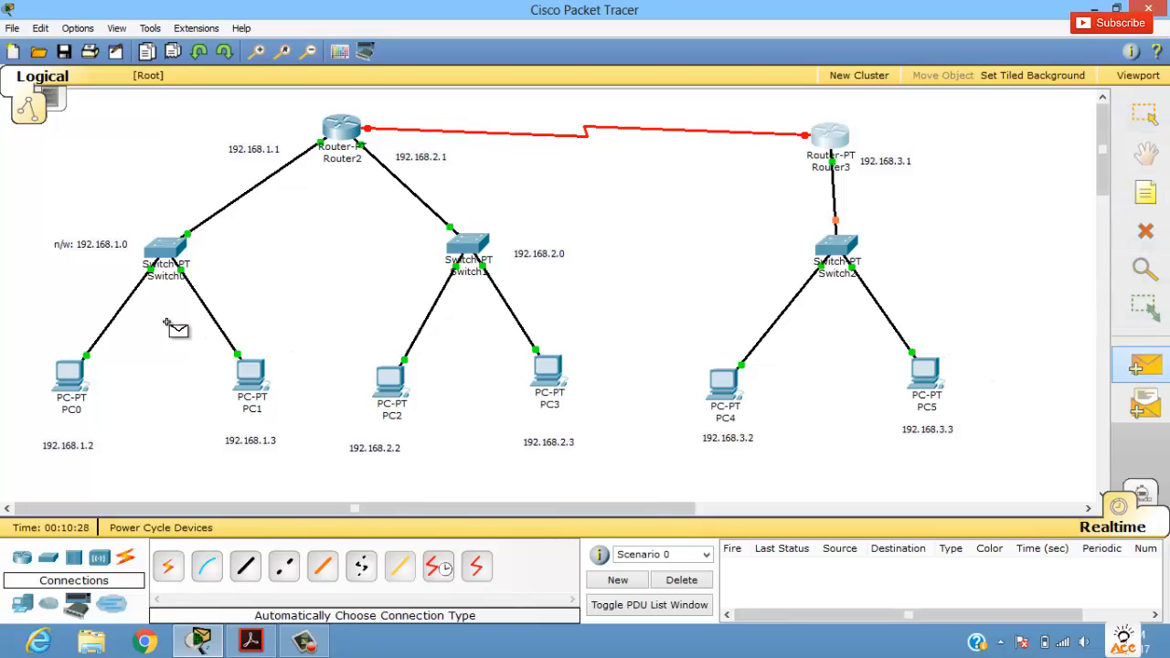
click(70, 375)
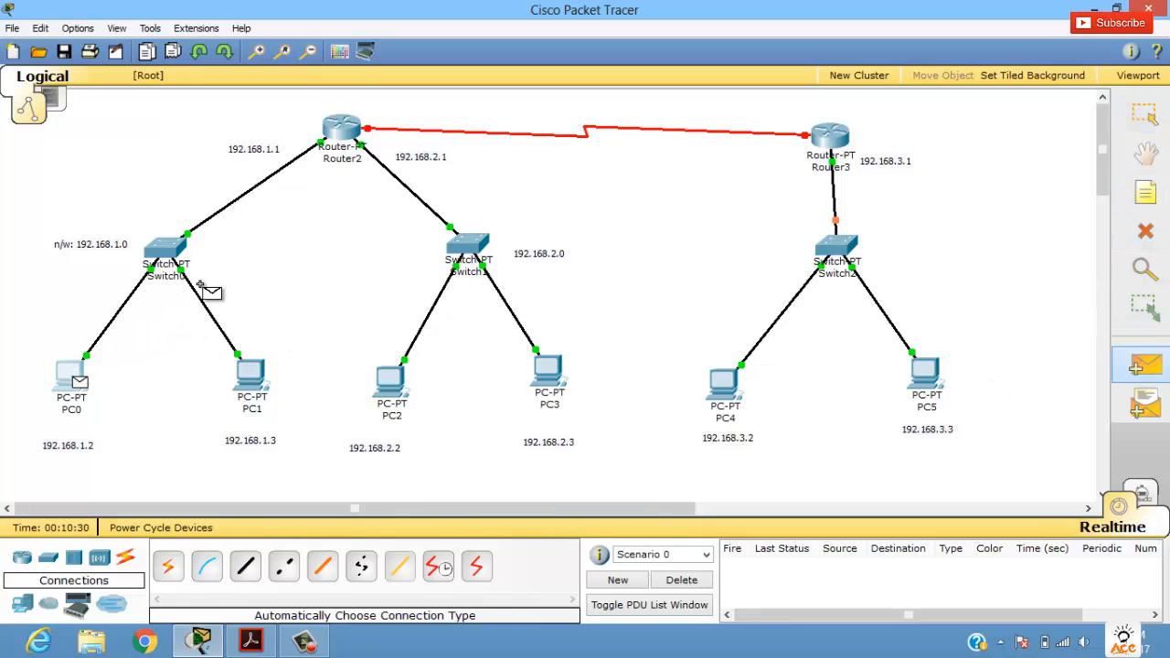
click(342, 130)
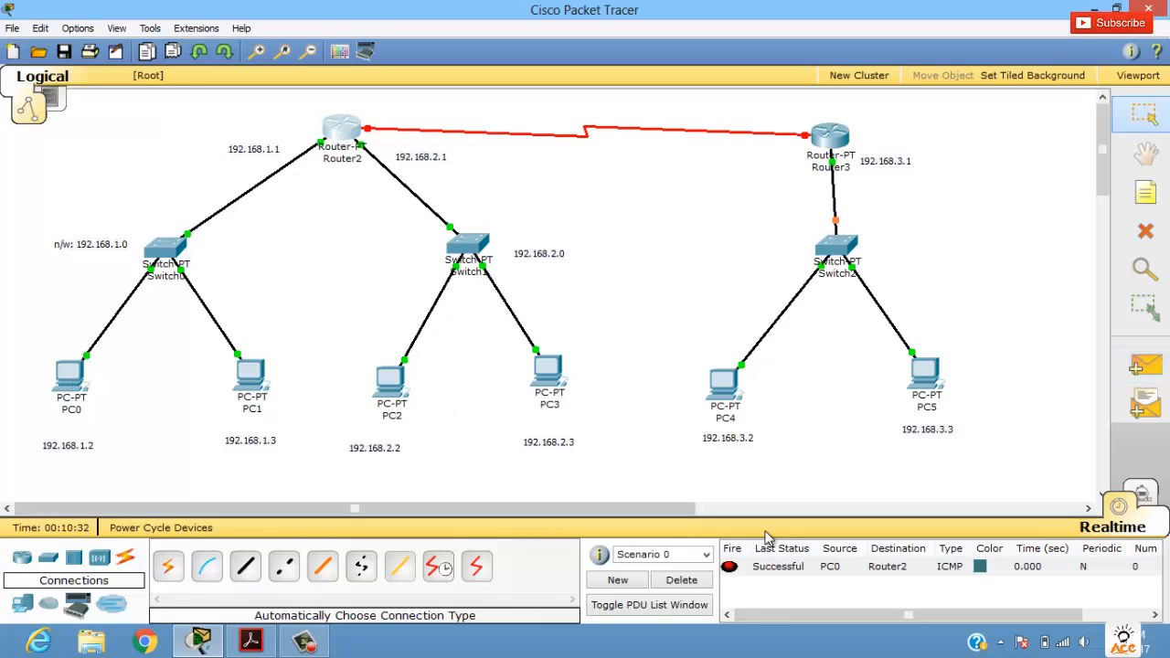
click(1136, 368)
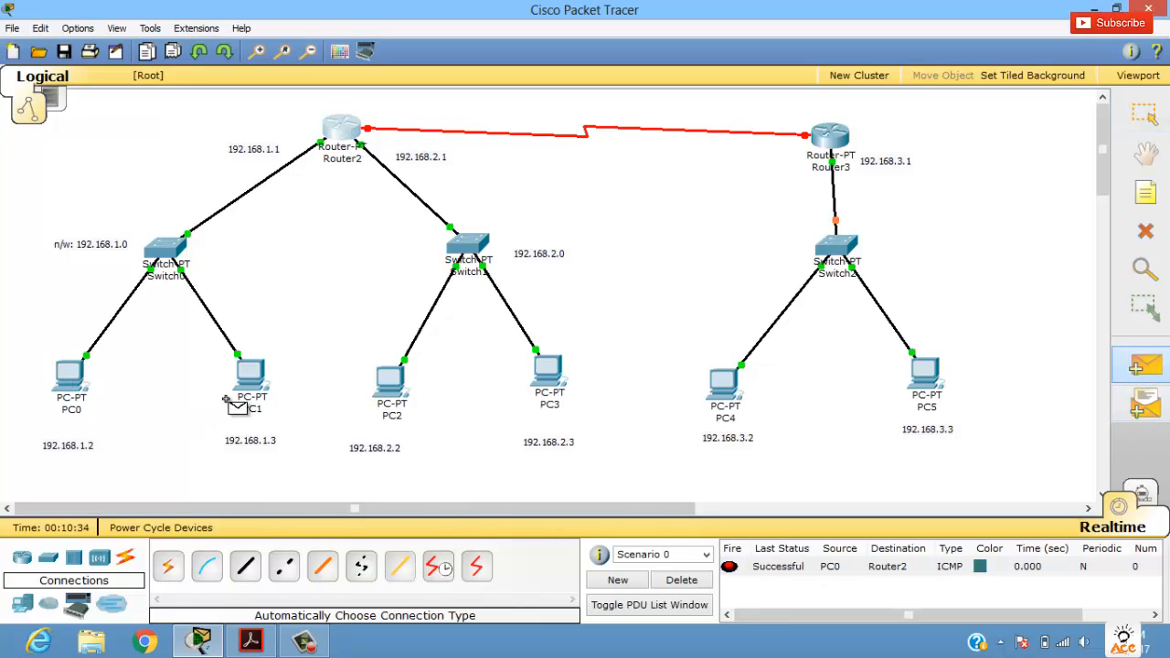
click(251, 379)
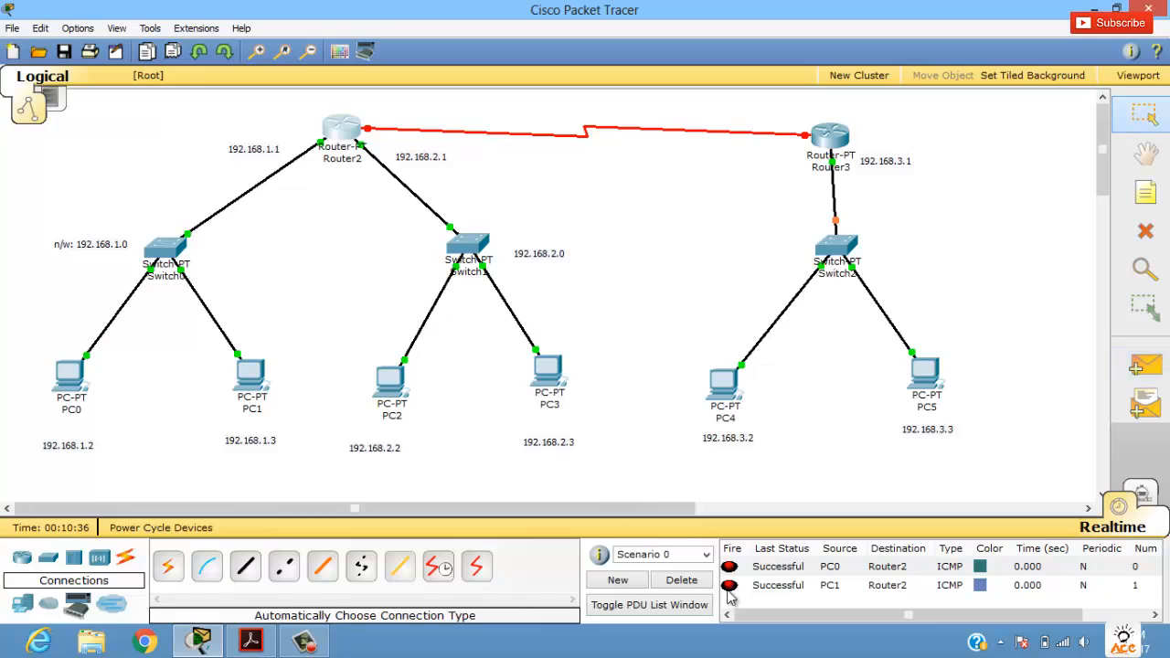
click(751, 586)
click(677, 583)
Step: Try a simple PDU from PC4 to Router3 and delete its test entry
click(1143, 365)
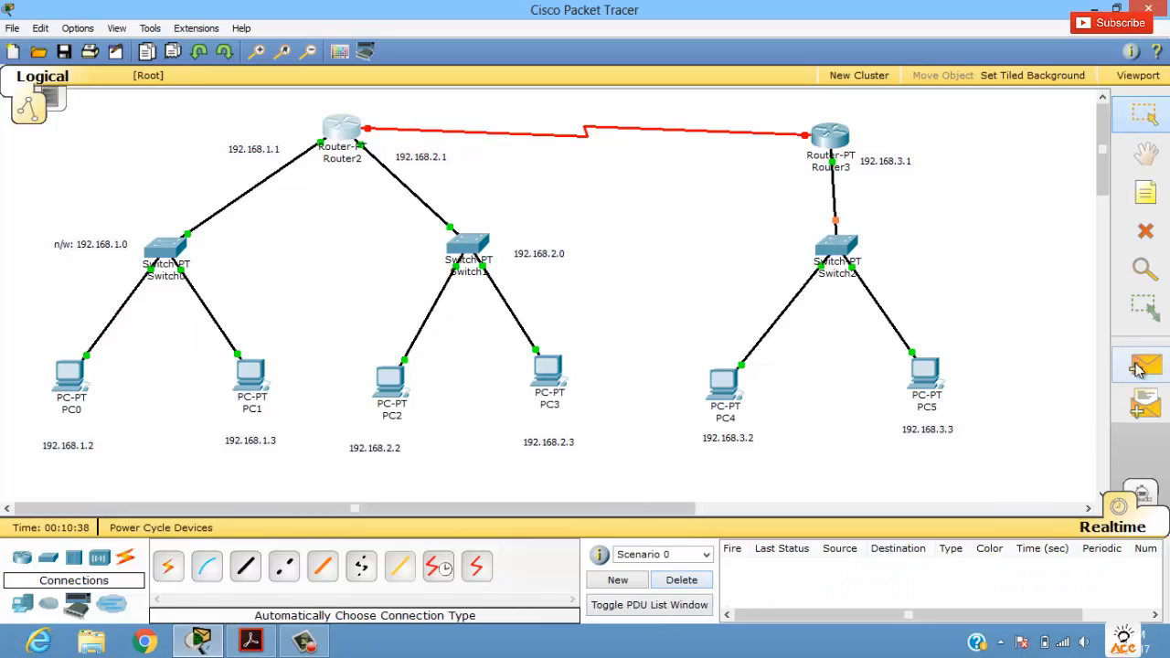
click(720, 389)
click(826, 142)
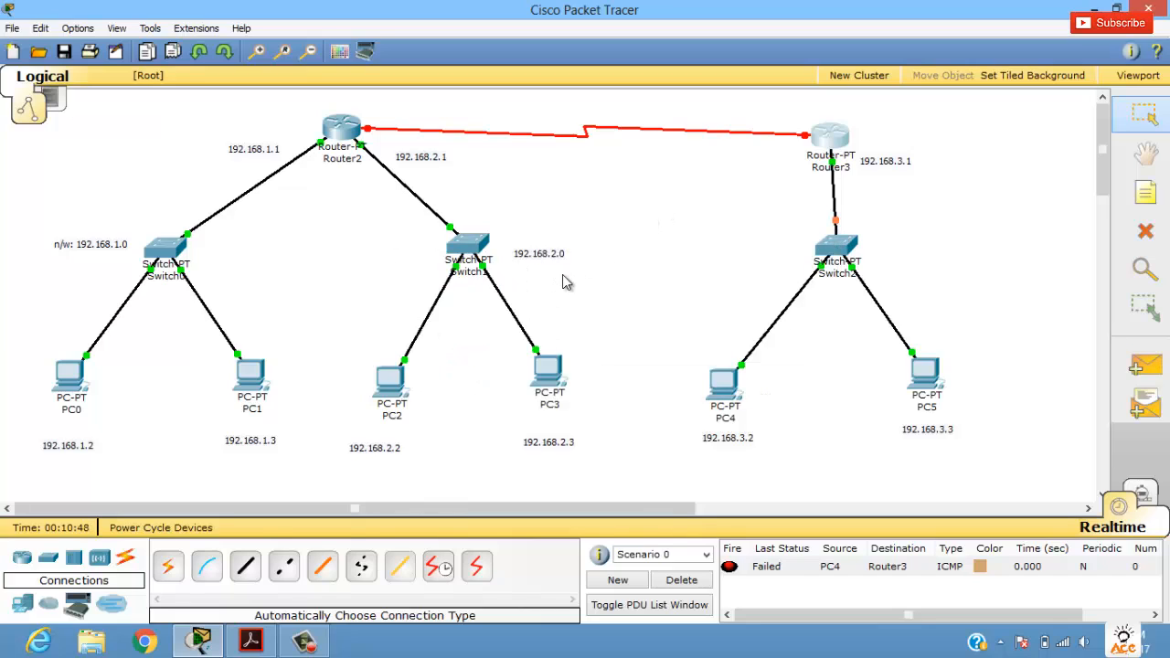
click(749, 574)
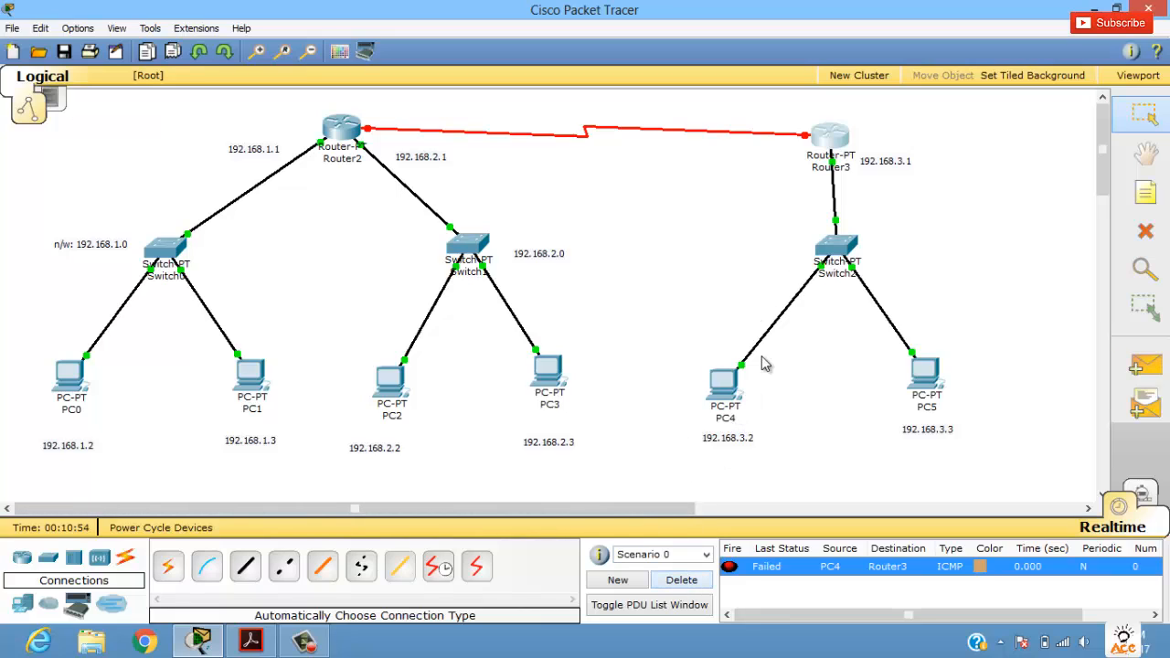
click(697, 581)
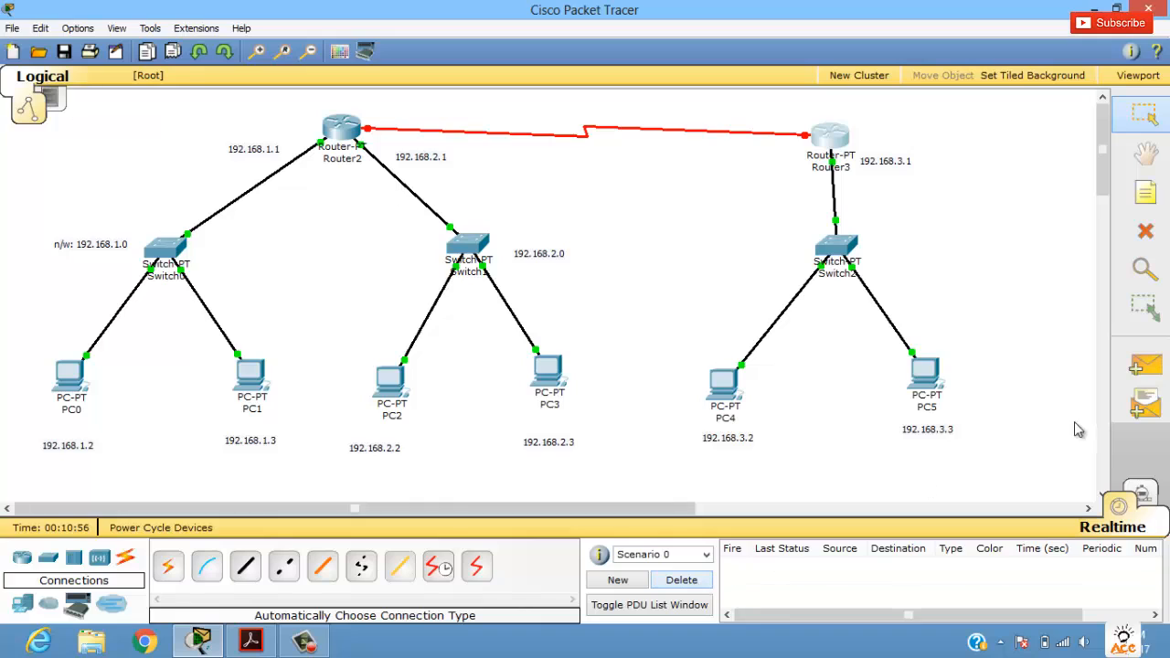
Step: Send simple PDUs from PC4 to Router3 and from Router3 to PC5, and clear both test entries
click(1146, 368)
click(729, 388)
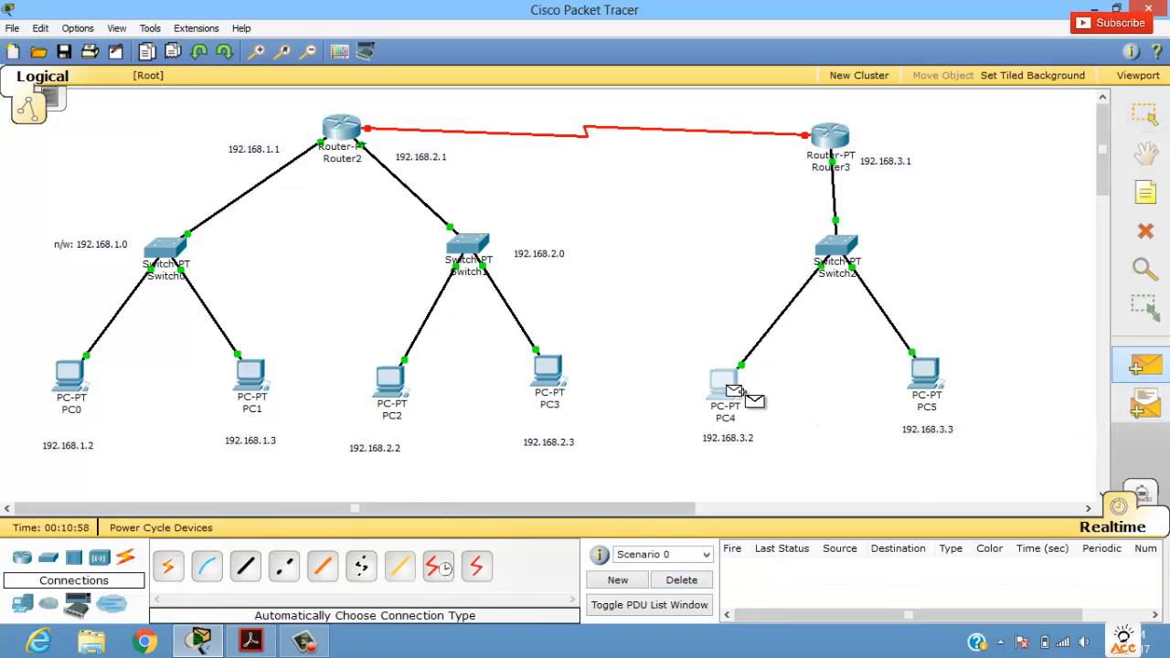
click(827, 136)
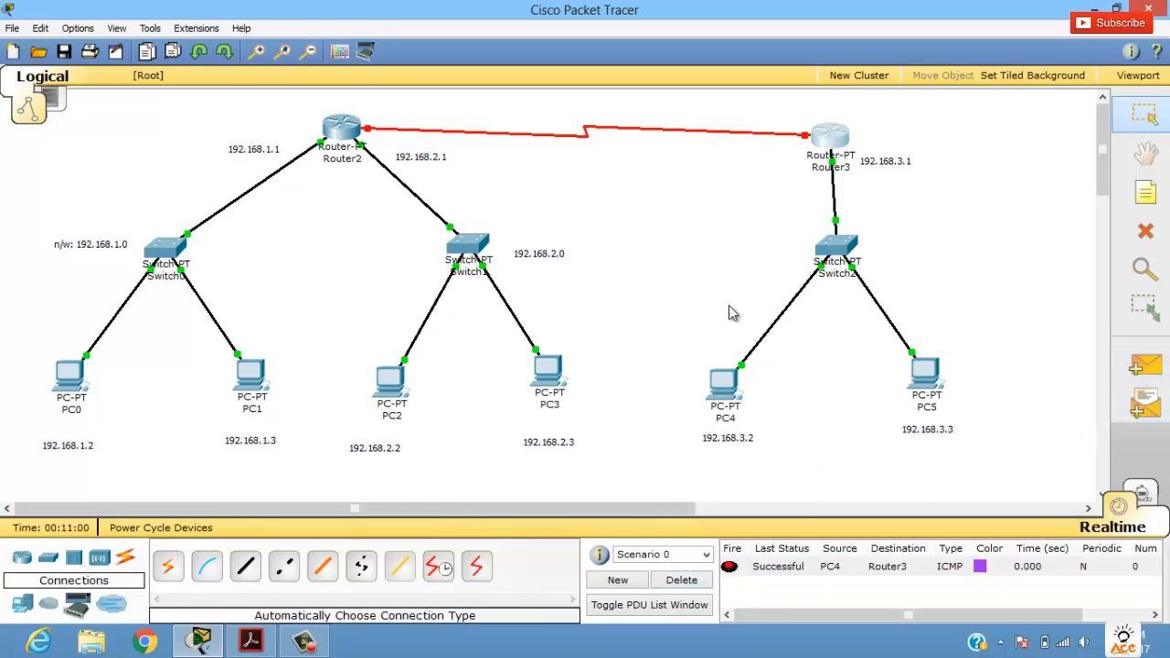
click(1133, 368)
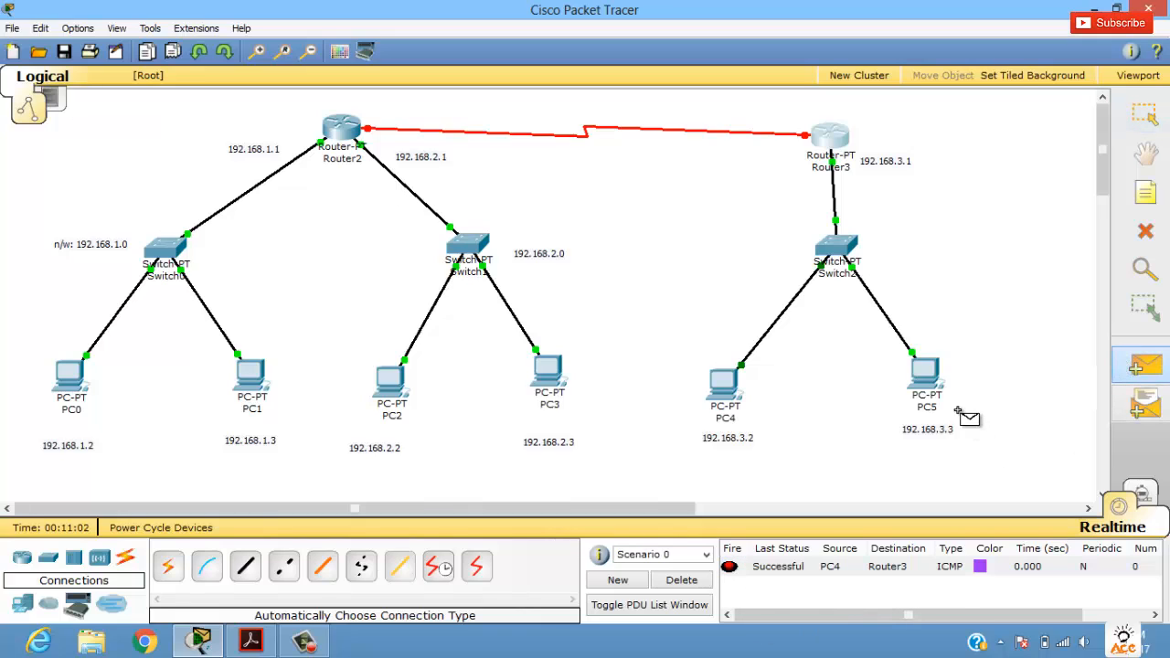
click(821, 137)
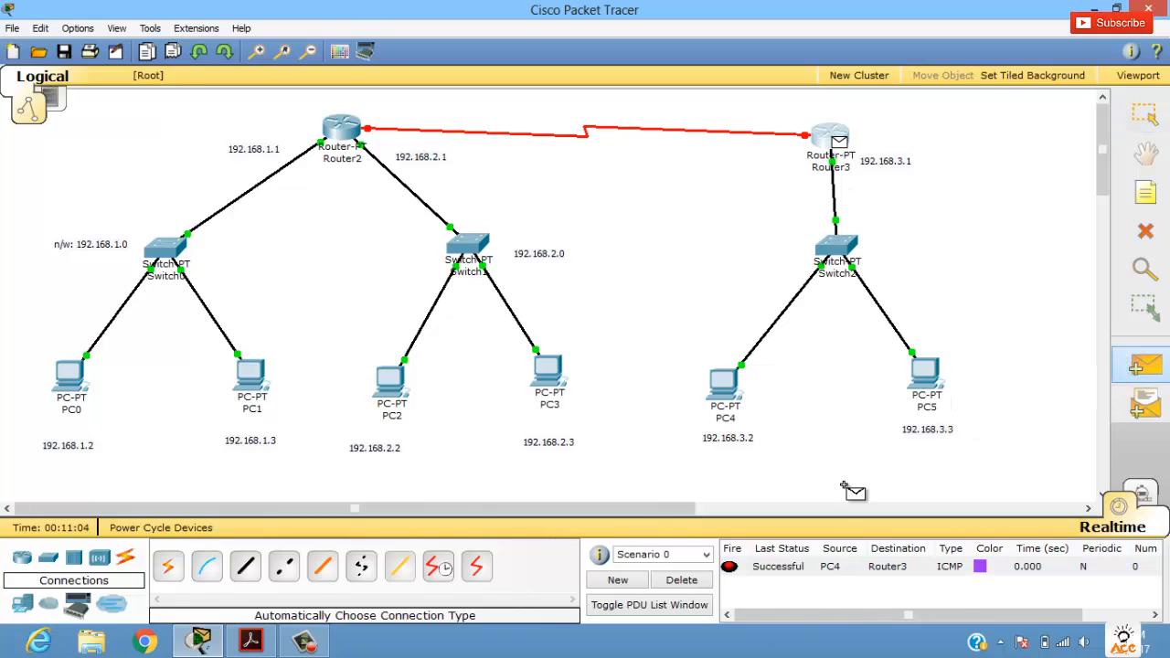
click(927, 382)
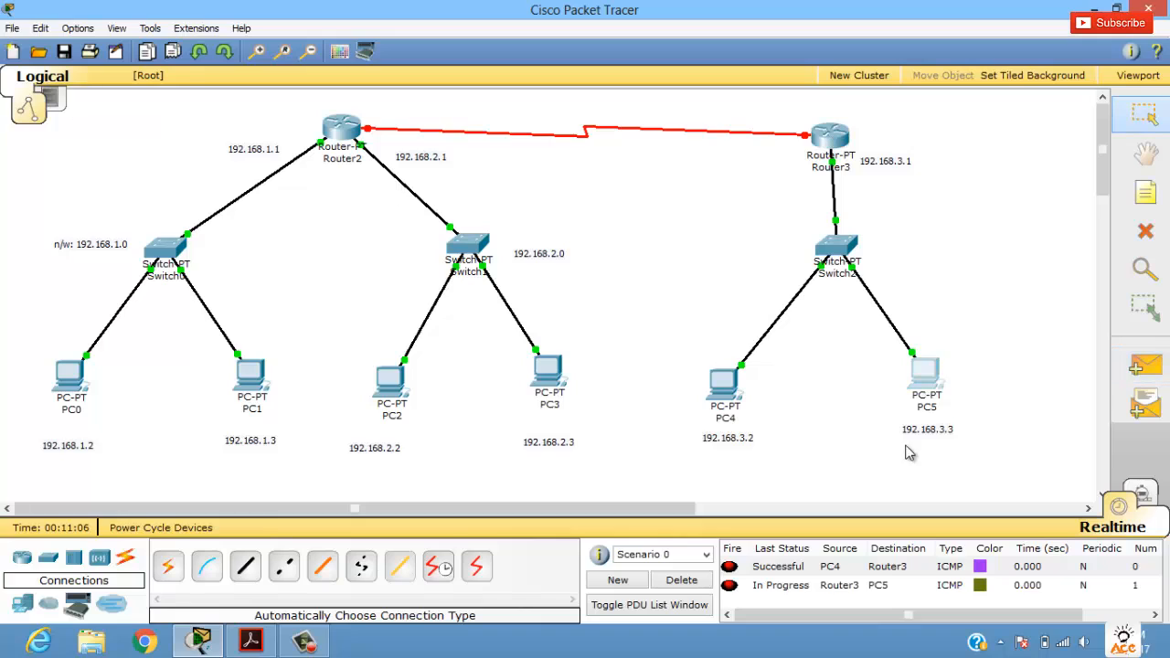
click(809, 590)
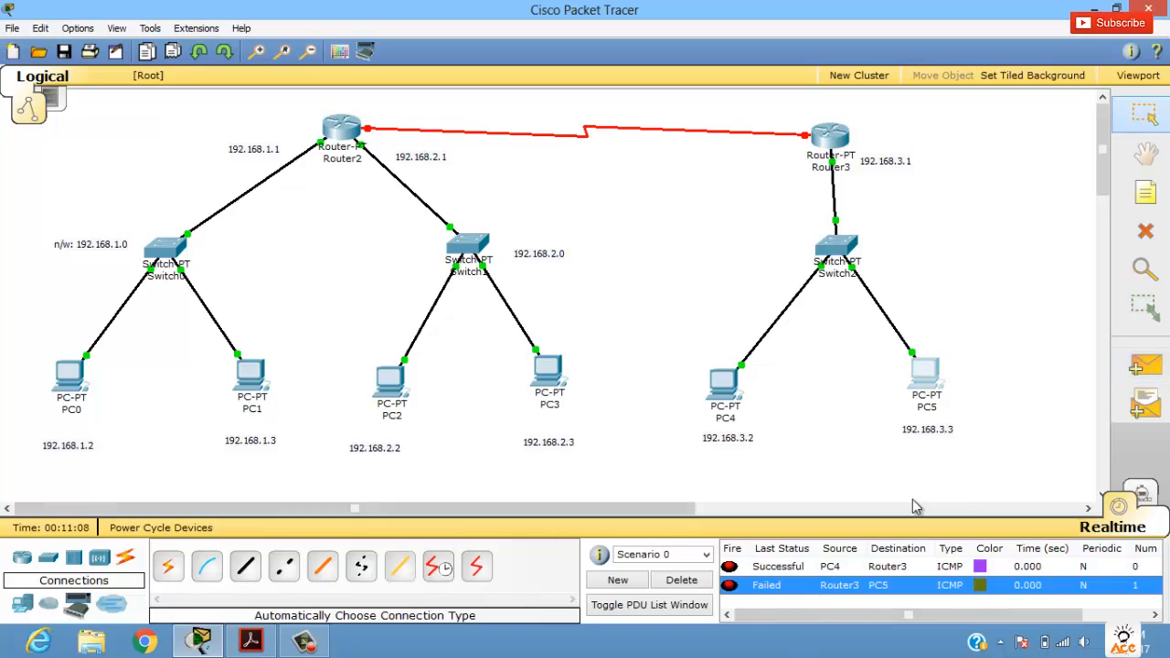
click(684, 580)
Step: Test connectivity between PC5 and Router3 by sending a simple PDU in each direction
click(1145, 366)
click(925, 376)
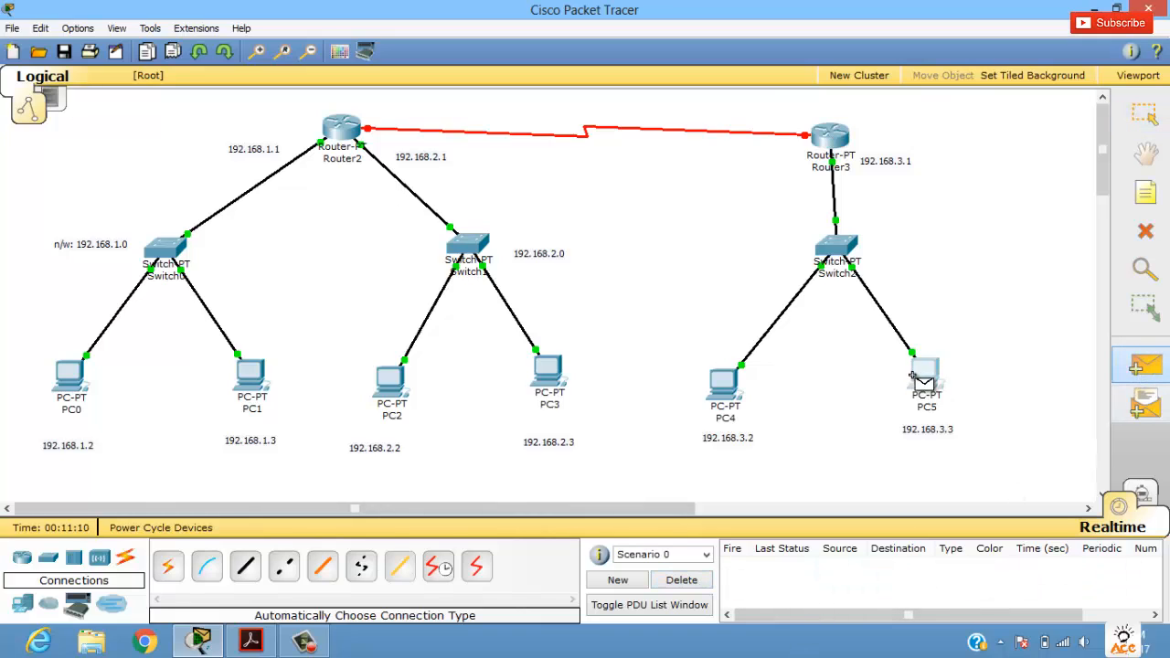
click(830, 139)
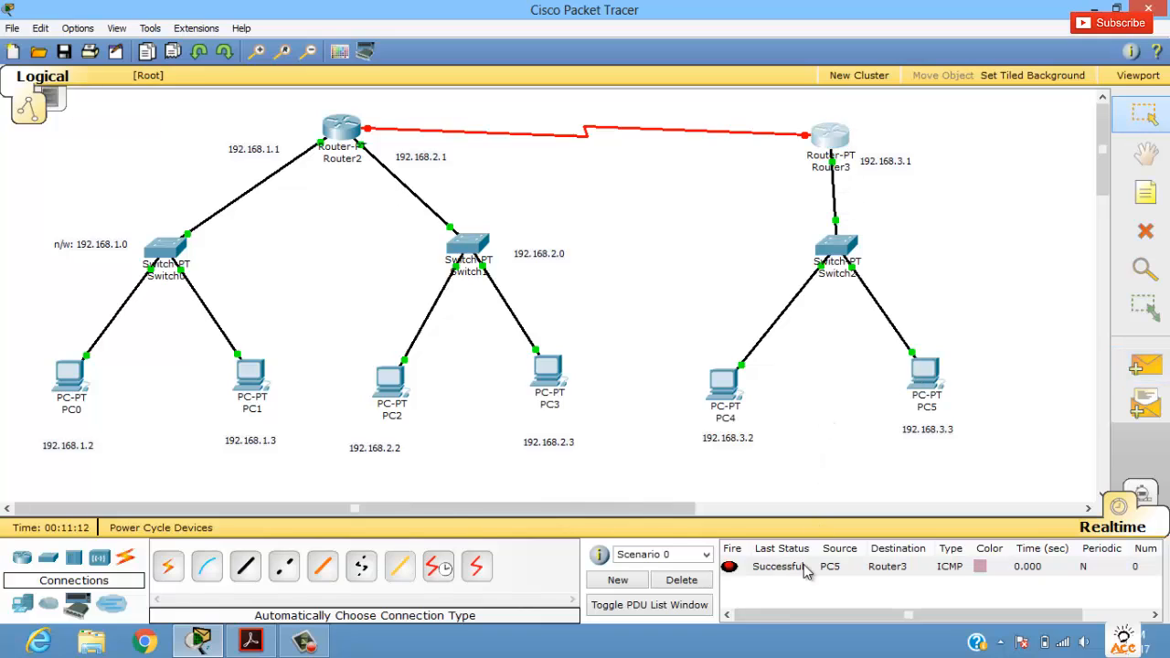
click(1145, 366)
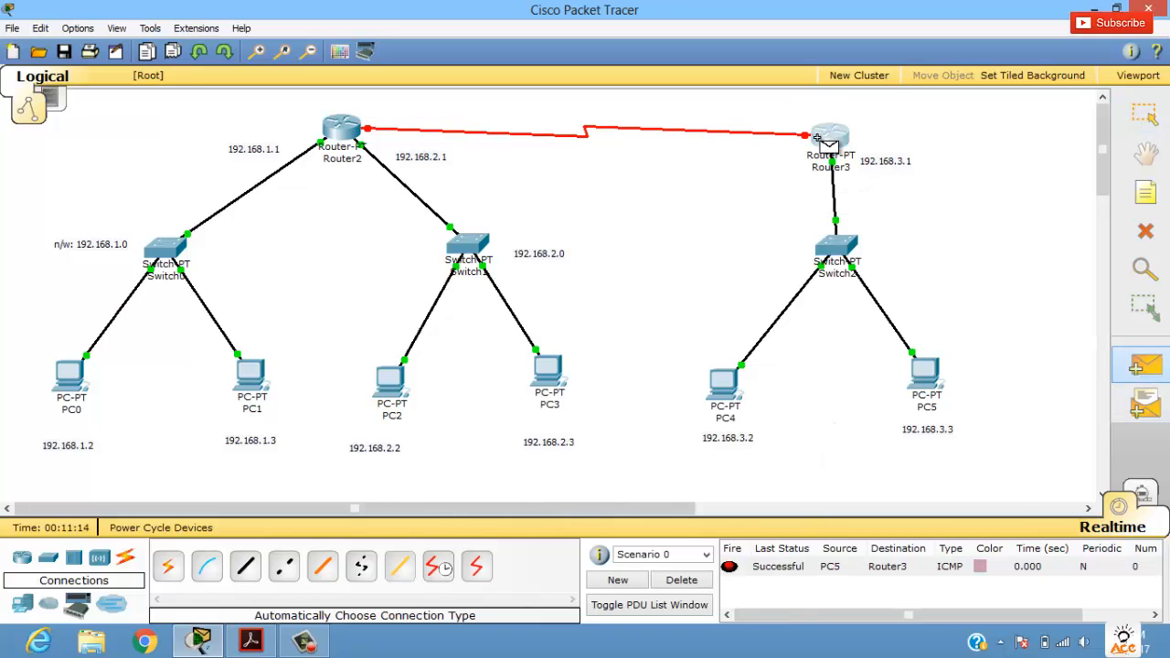
click(829, 137)
click(923, 371)
click(860, 587)
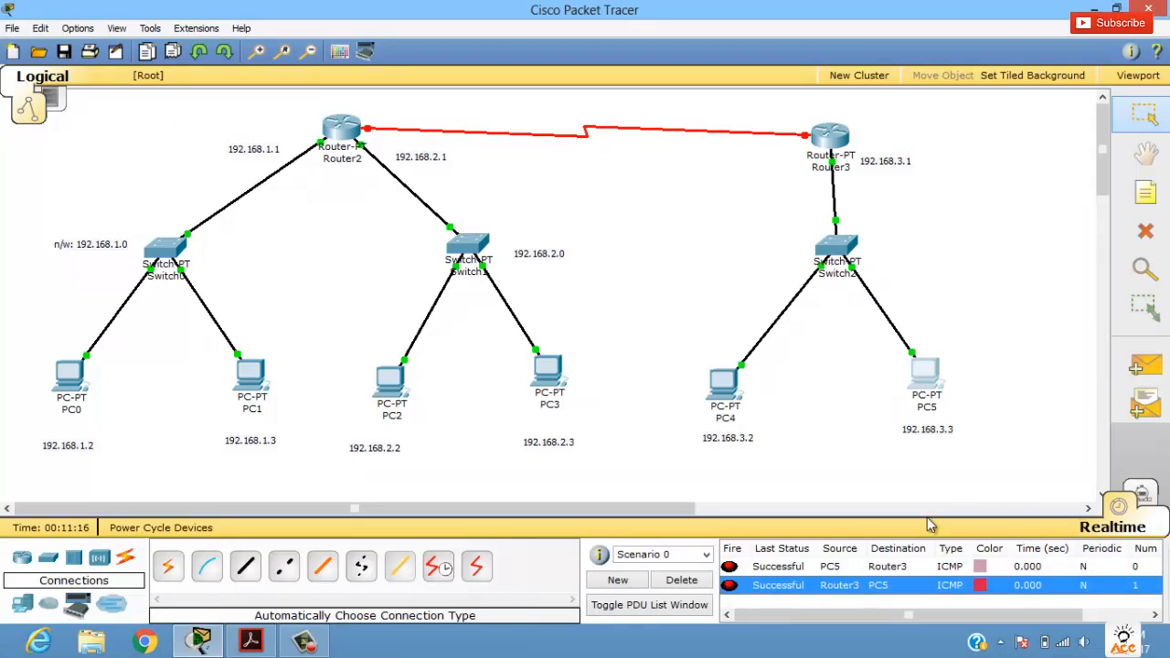
Step: Send a simple PDU from Router2 to PC2 and delete the scenario's test entries
click(1143, 370)
click(341, 128)
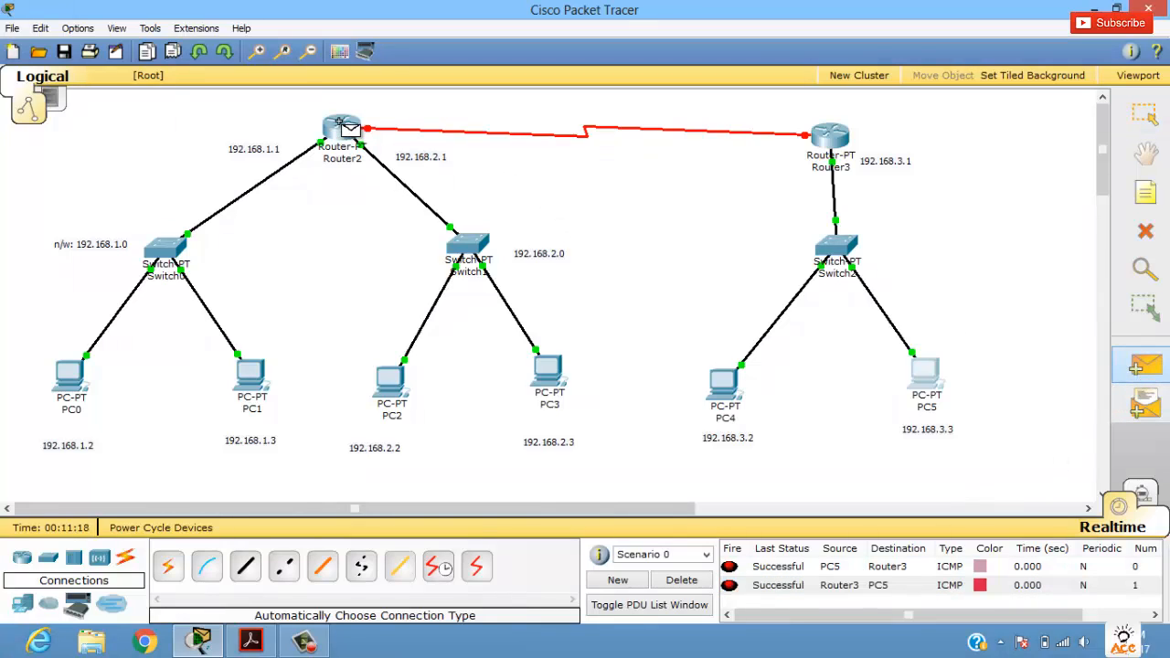
click(391, 377)
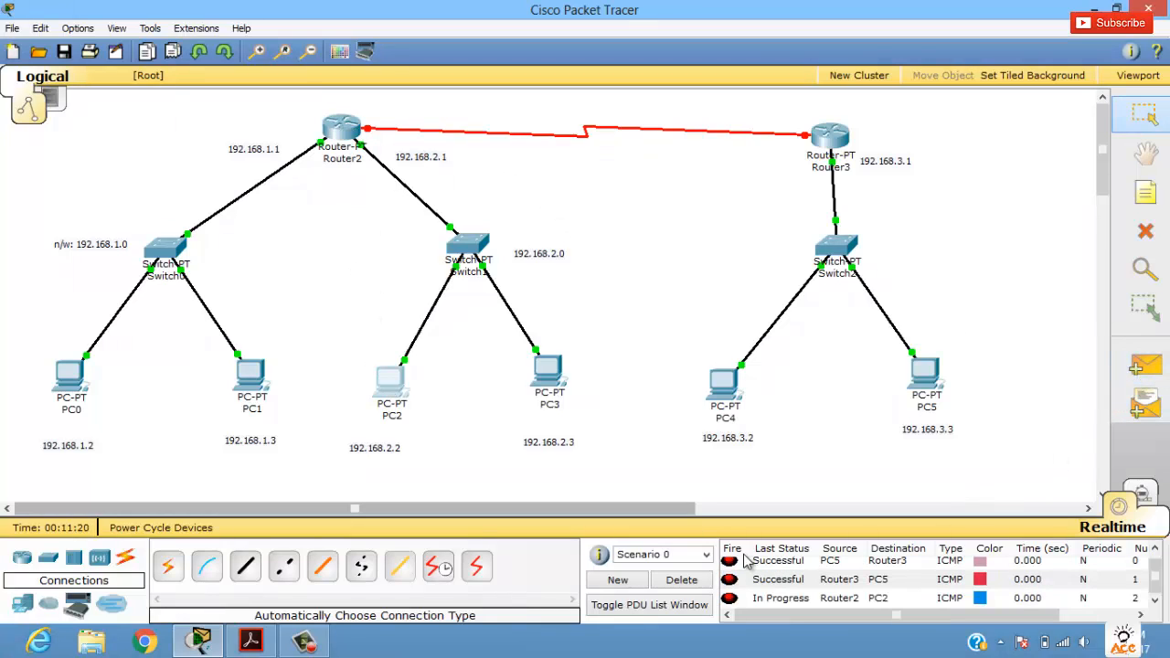
click(768, 598)
click(704, 581)
Step: Test connectivity with simple PDUs from Router2 to PC2 and from PC3 to Router2, and clear the test entries
click(1143, 366)
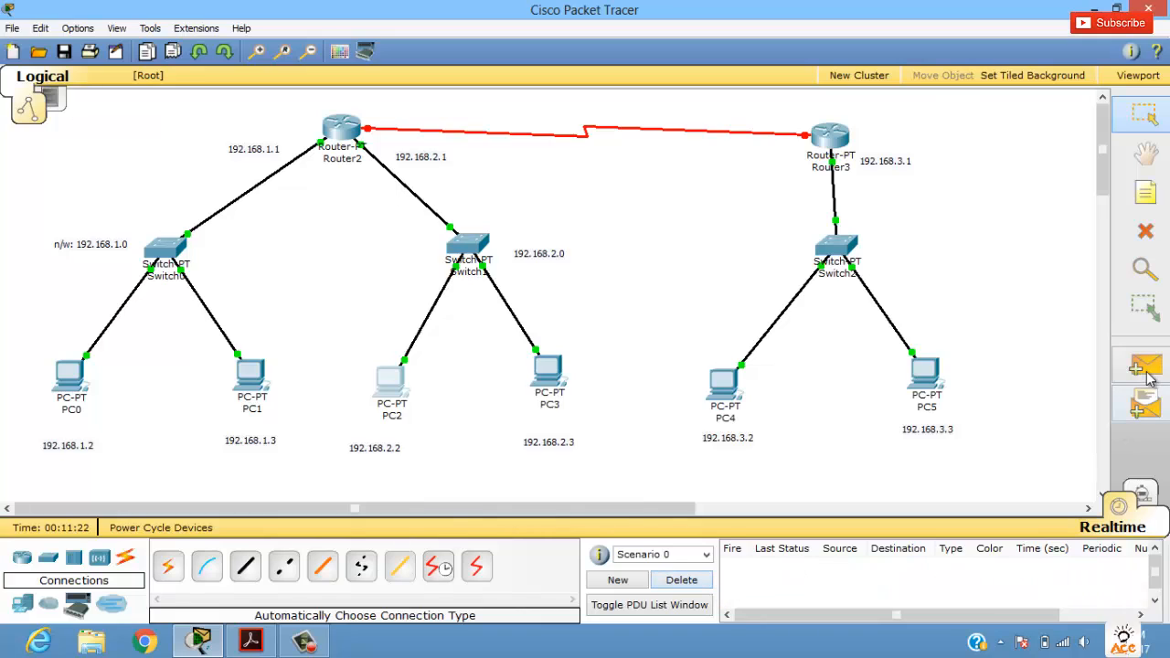
click(346, 131)
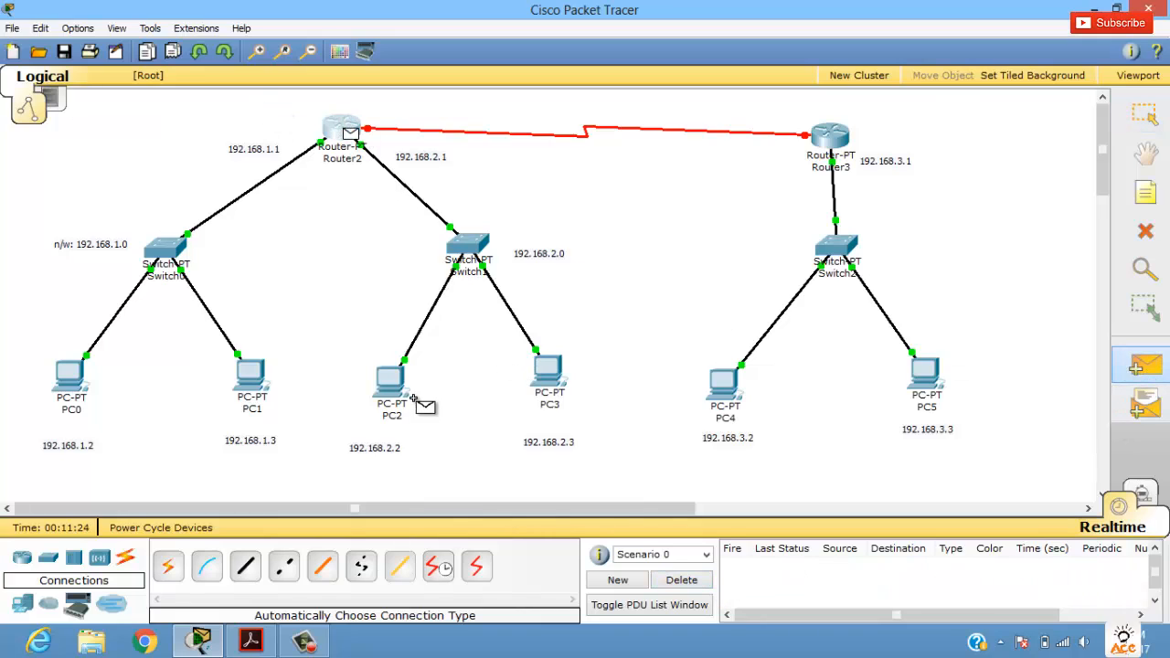
click(394, 387)
click(1145, 366)
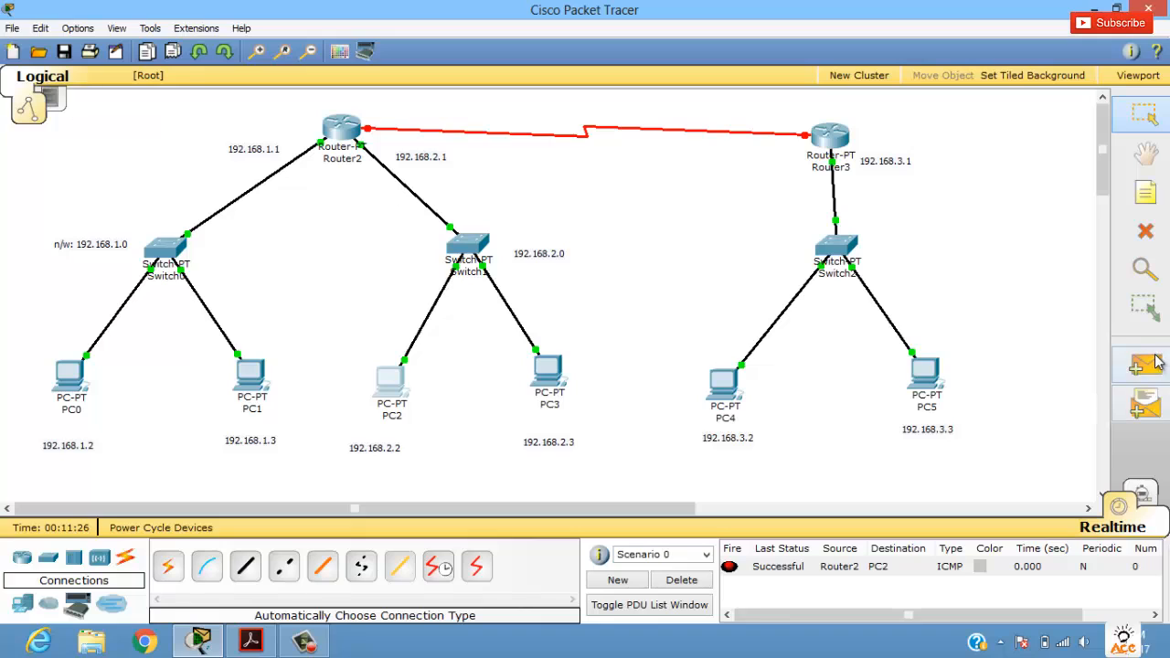
click(553, 371)
click(347, 128)
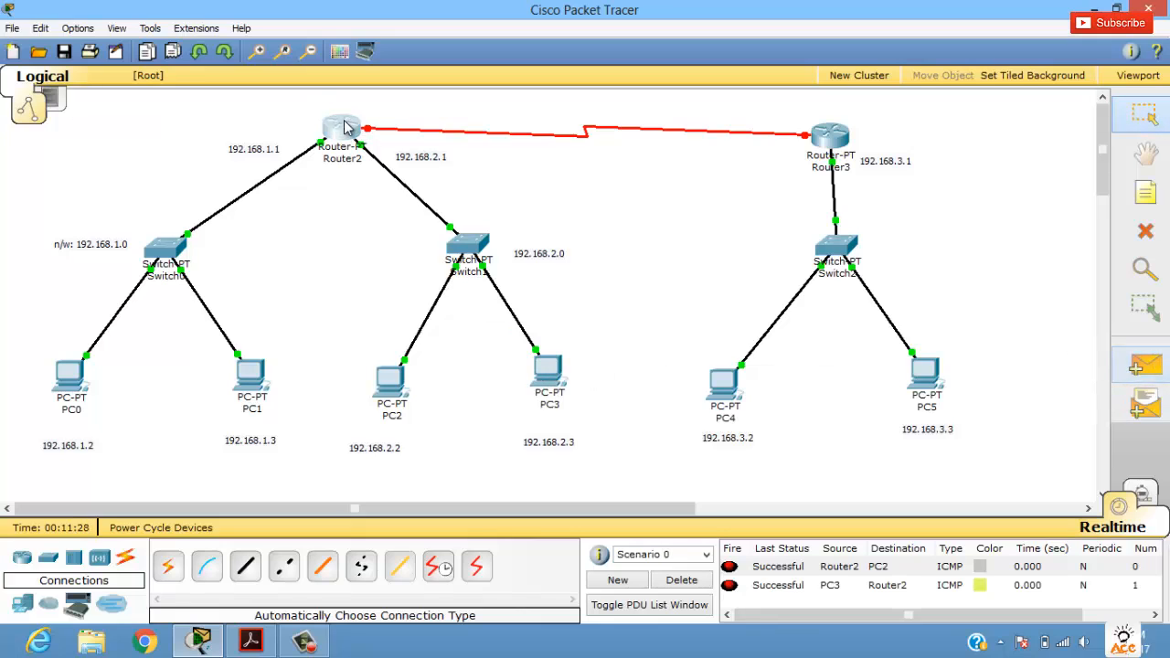
click(777, 587)
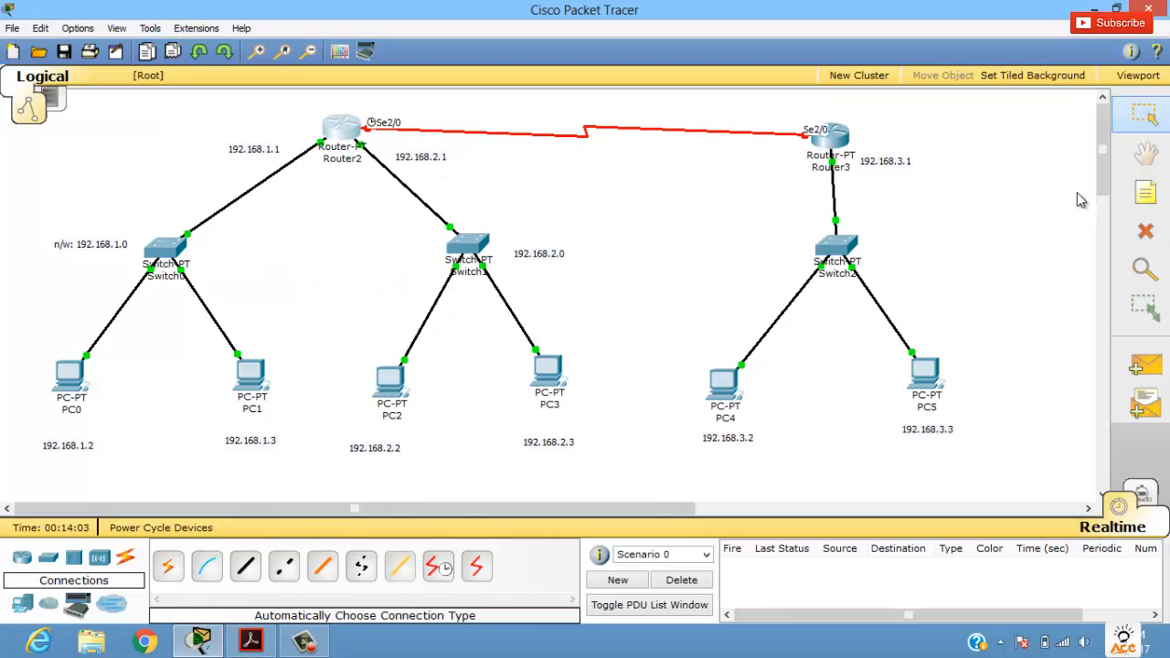
Step: Add a note reading 10.10.0.2 beside Router2's end of the serial link
click(1146, 192)
click(396, 114)
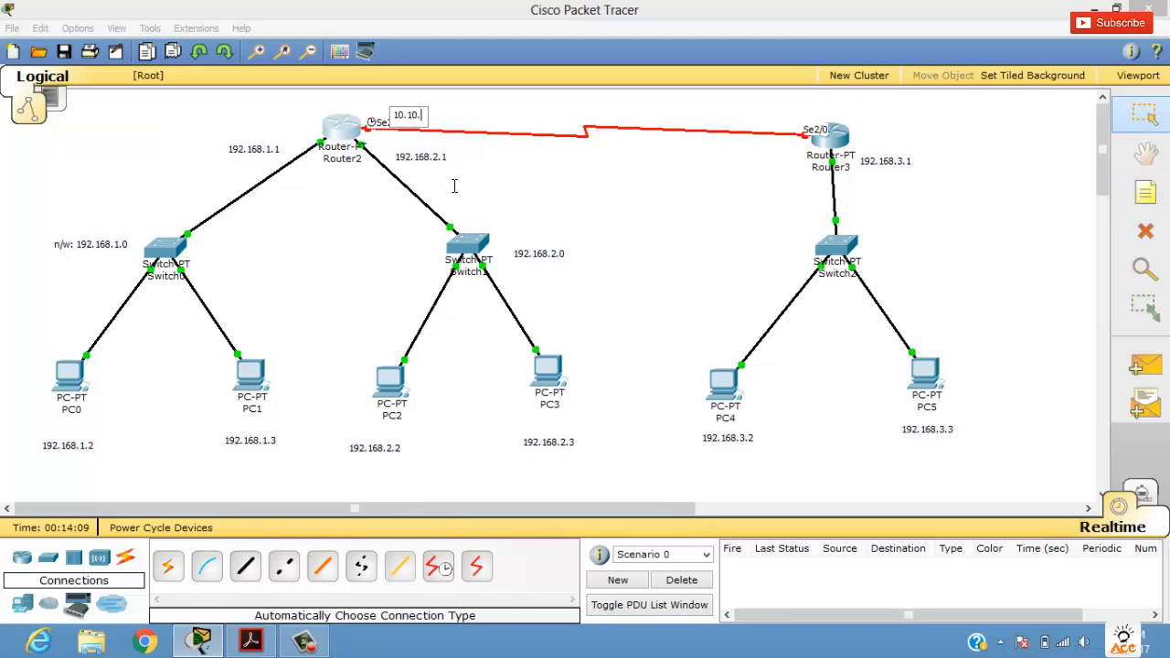
text(10.10.0.2)
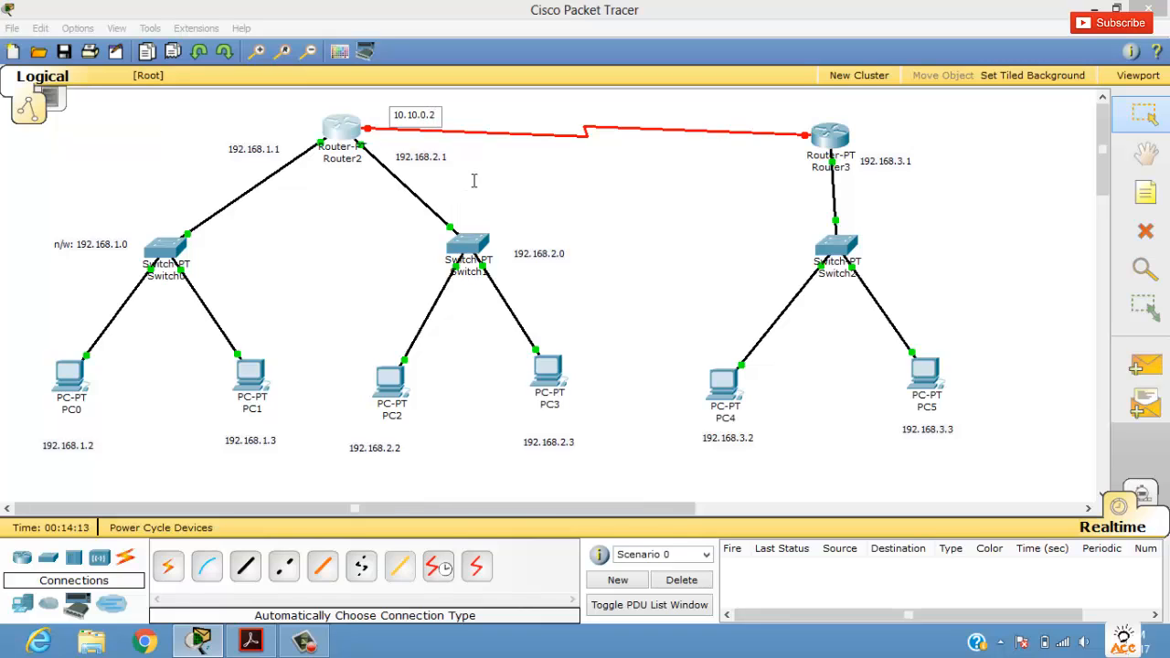
Step: Place a note reading 10.10.0.3 near Router3's end of the serial link
click(1145, 192)
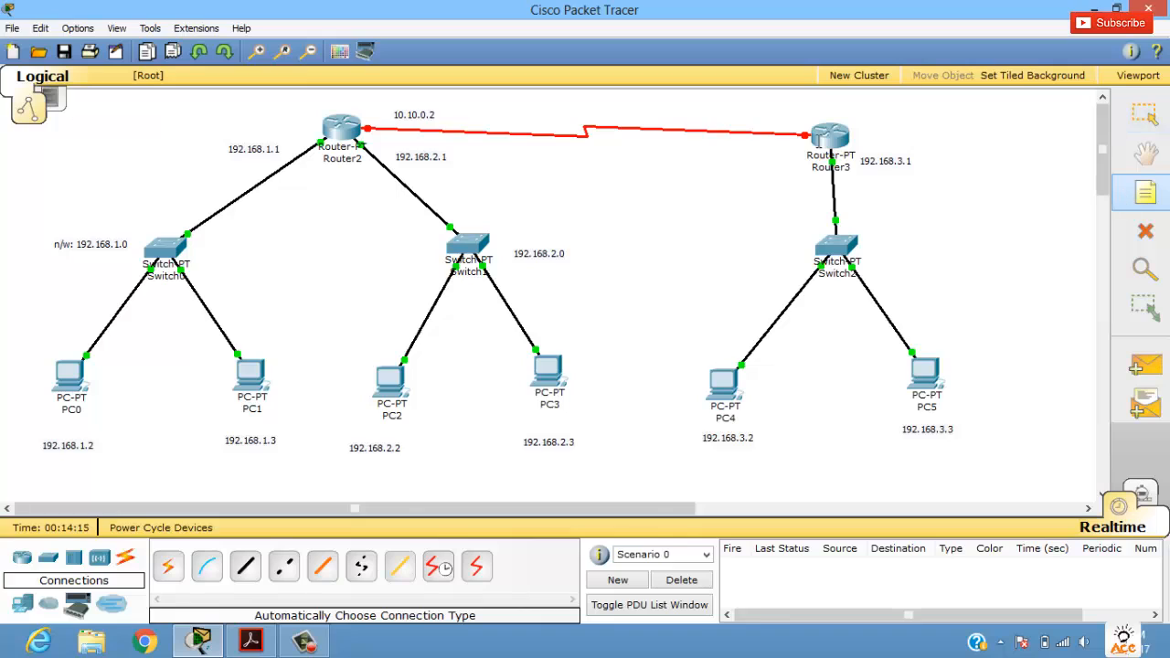
click(712, 114)
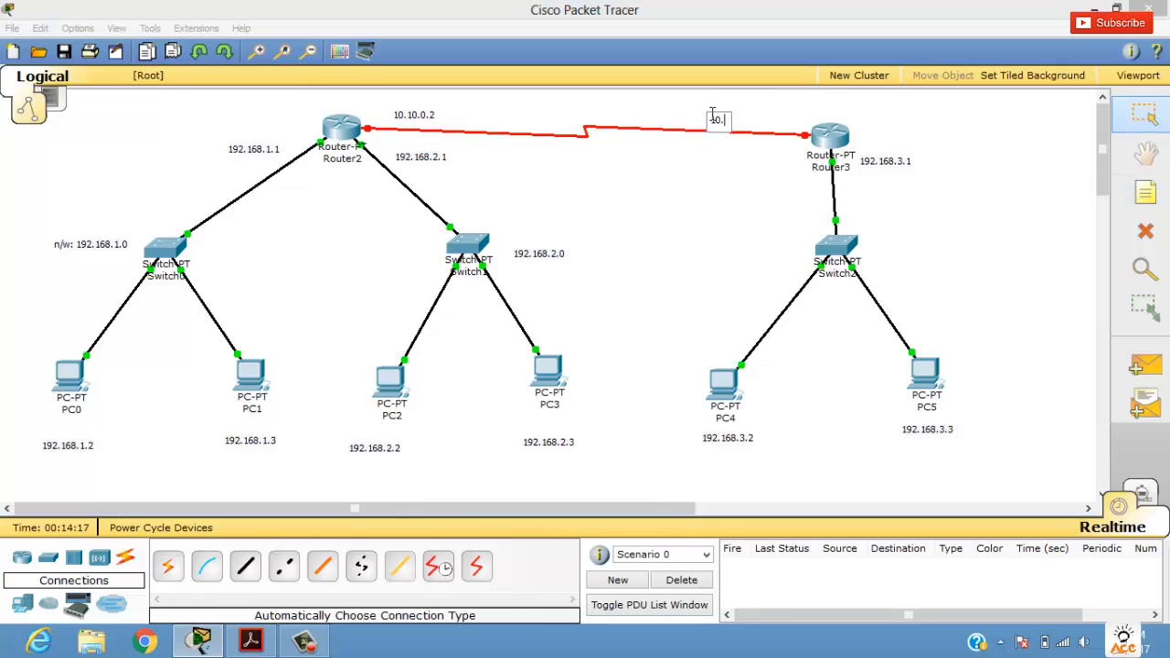
text(10.10.0.3)
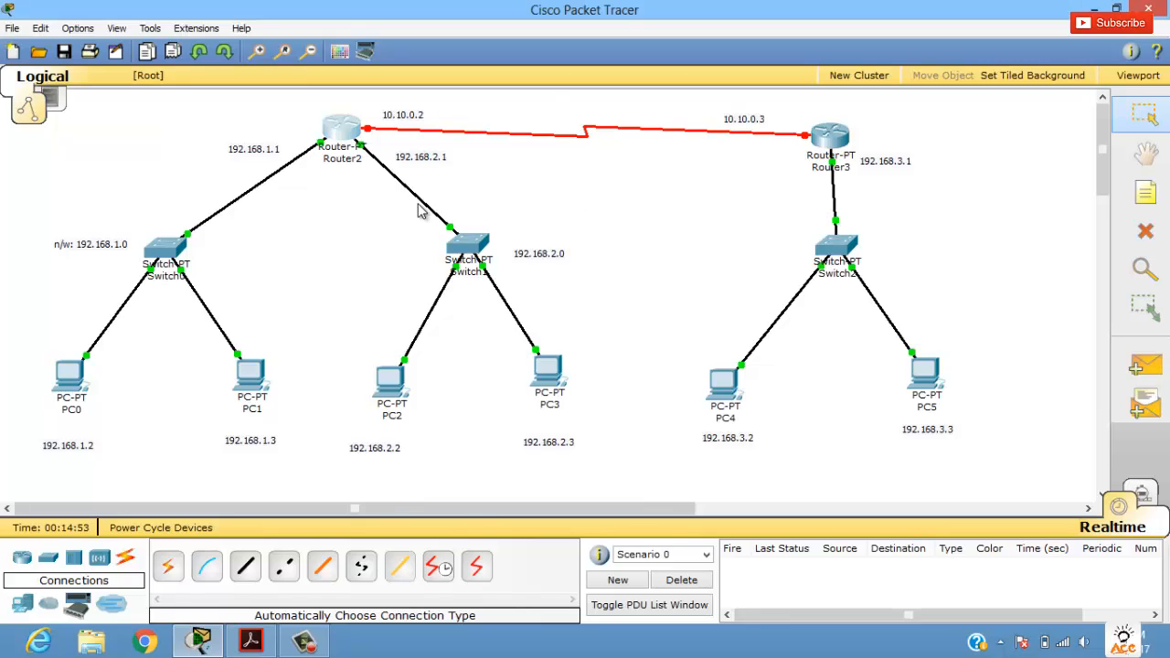
Step: Configure Router2's Serial2/0 interface with IP address 10.10.0.2 and mask 255.0.0.0, and turn its port on
mouse_move(343, 135)
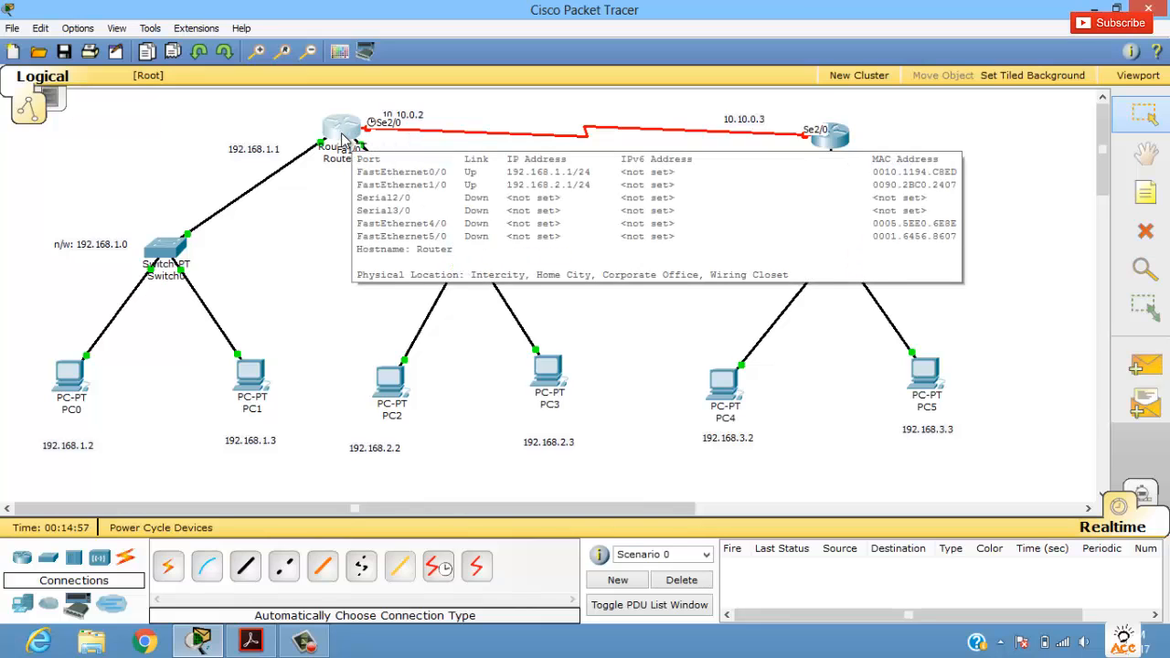
click(345, 133)
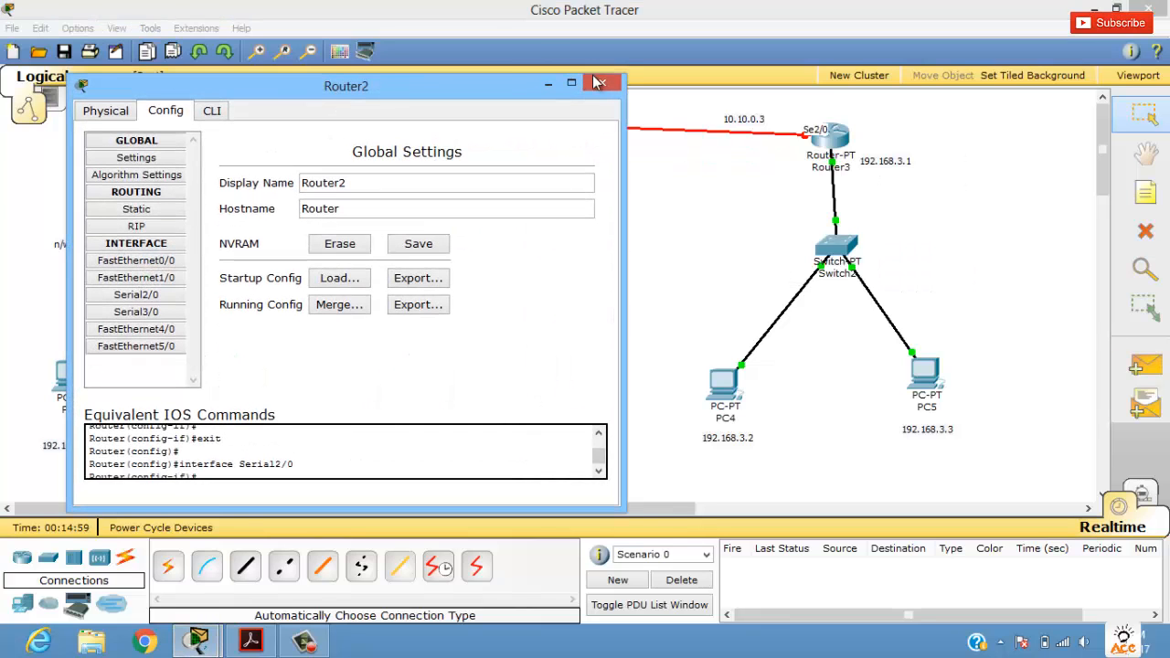
drag(461, 87, 624, 69)
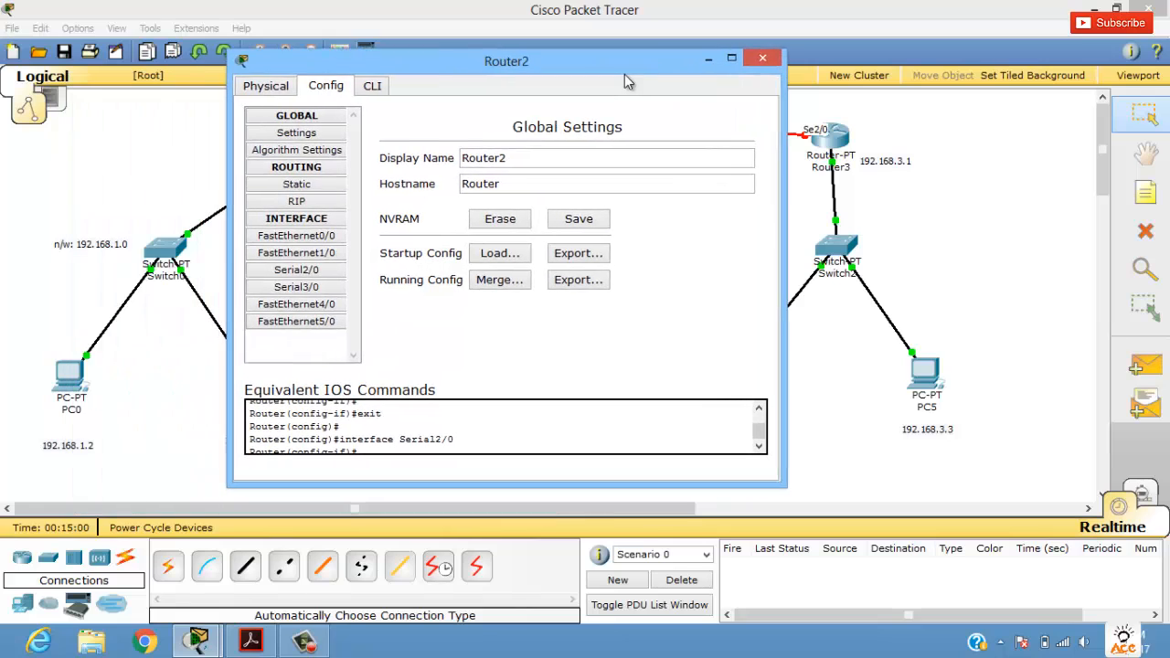
click(308, 277)
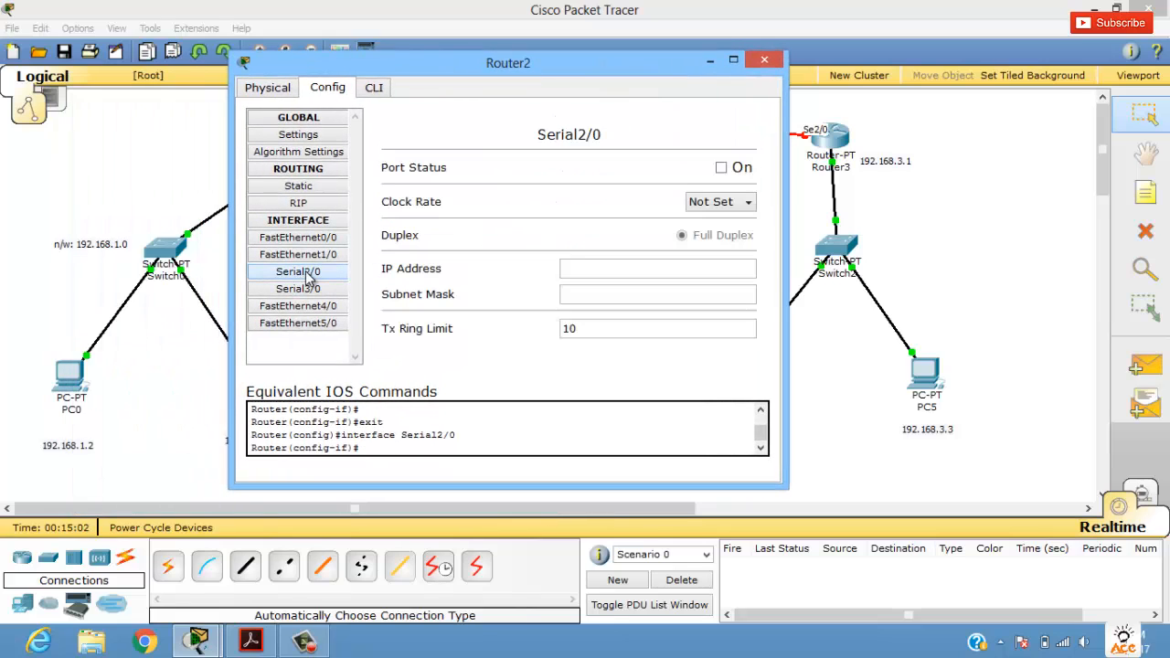
click(561, 269)
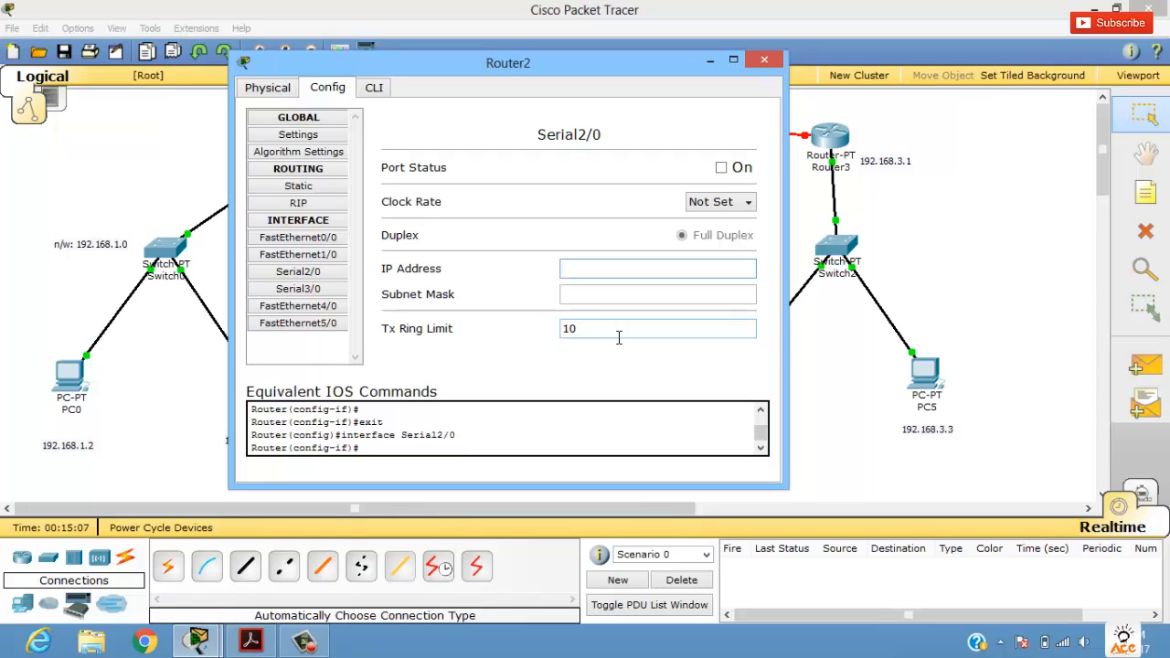
text(10.10.0.2)
key(Tab)
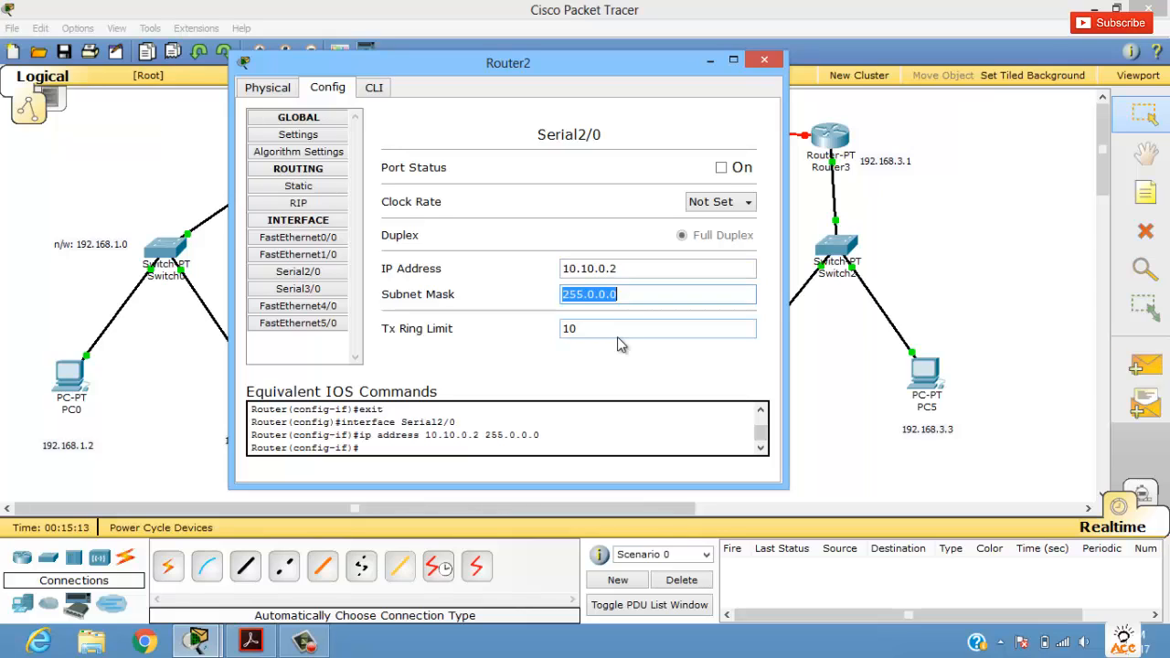
click(721, 167)
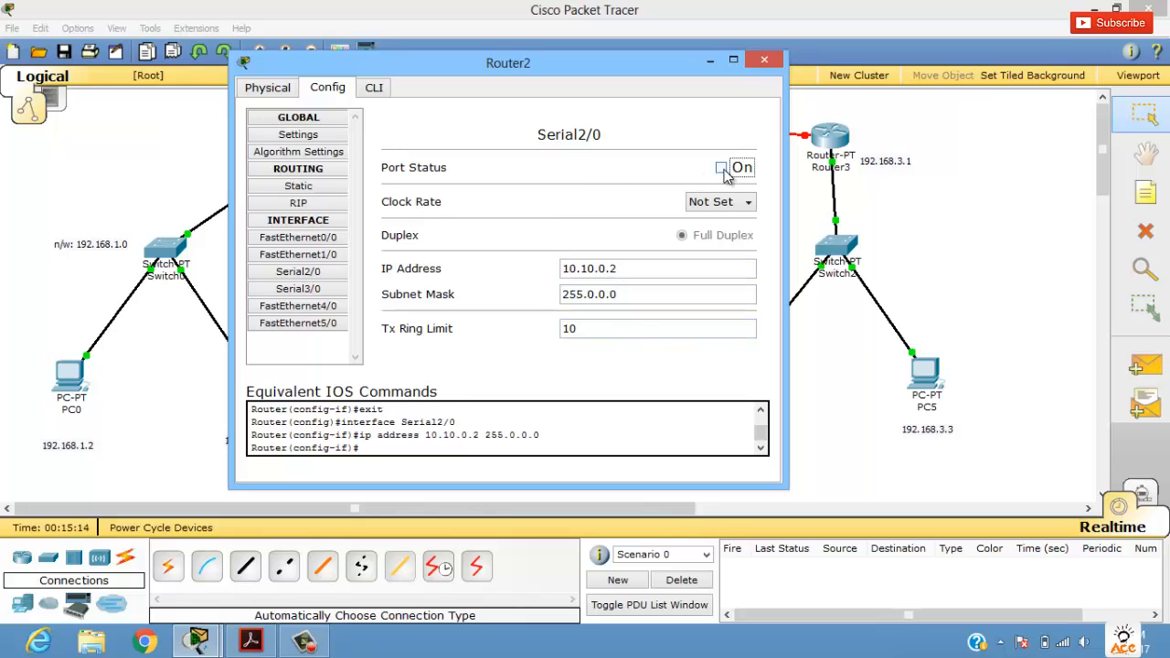
click(763, 60)
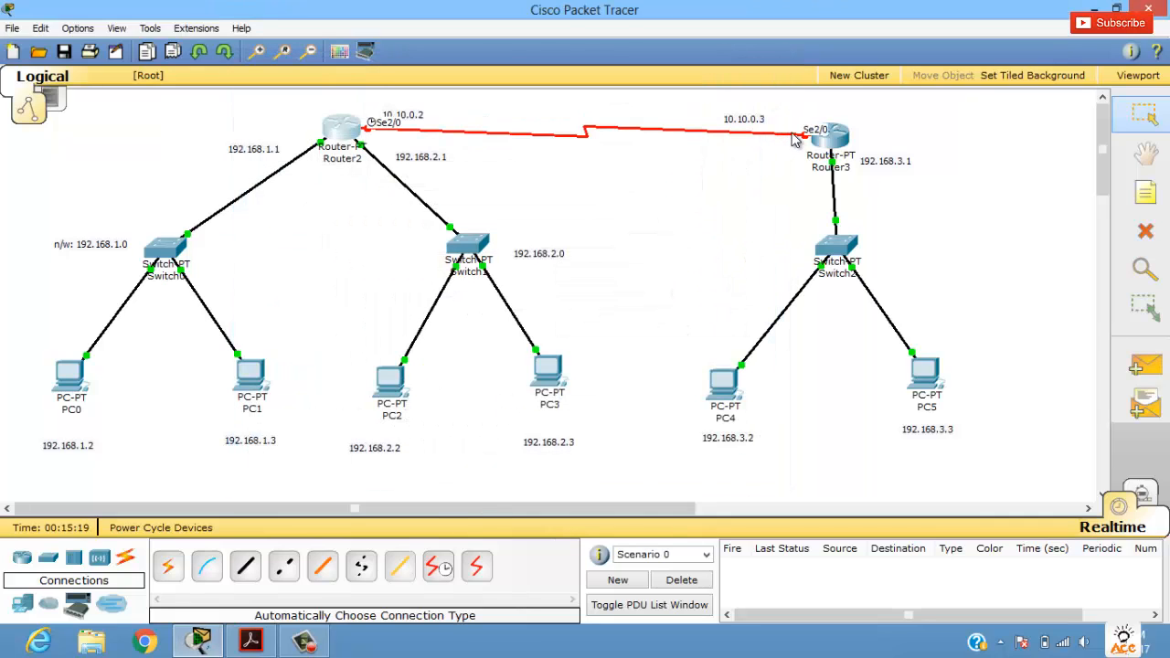
Step: Set the clock rate of Router2's Serial2/0 interface to 64000
click(827, 137)
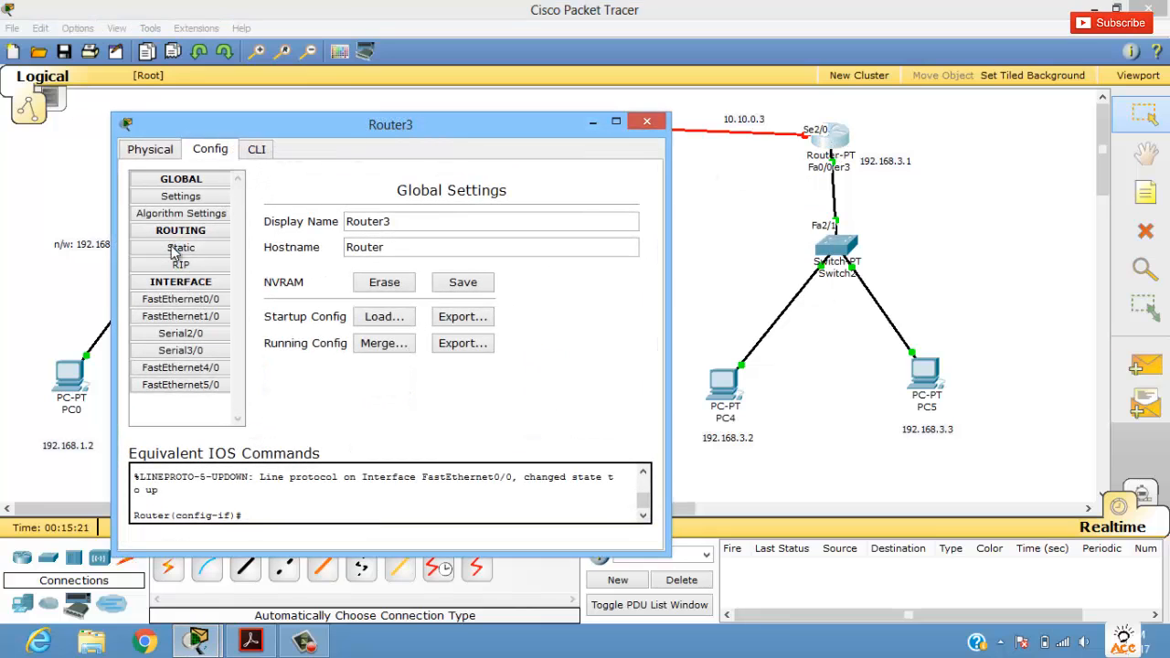
click(647, 124)
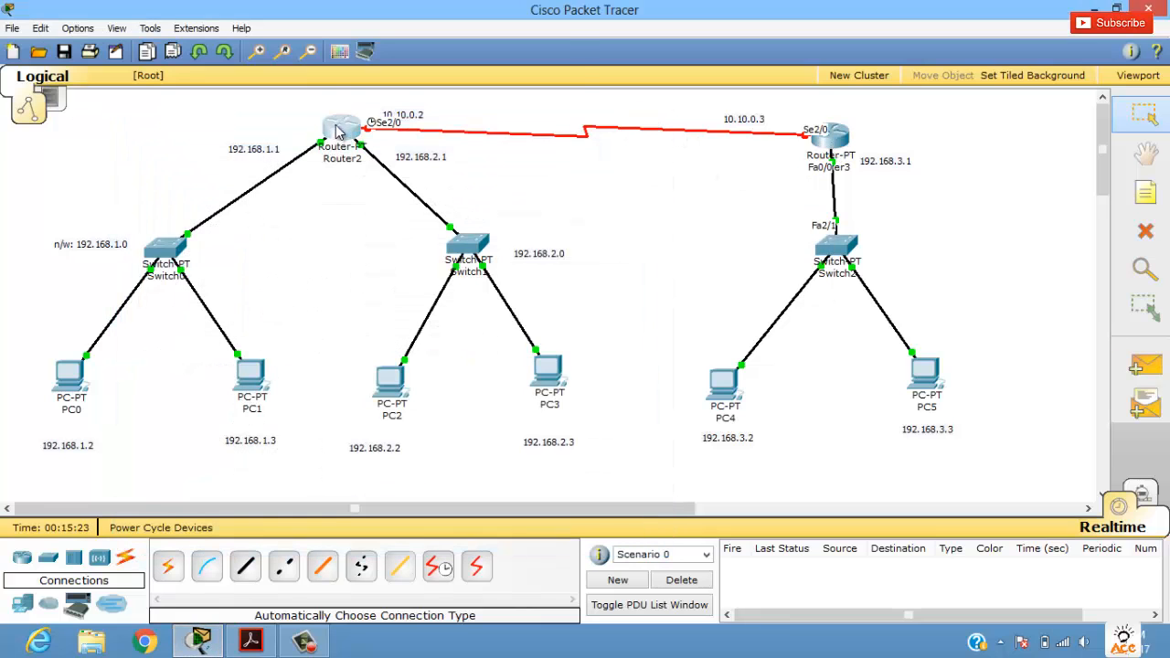
click(337, 133)
click(108, 244)
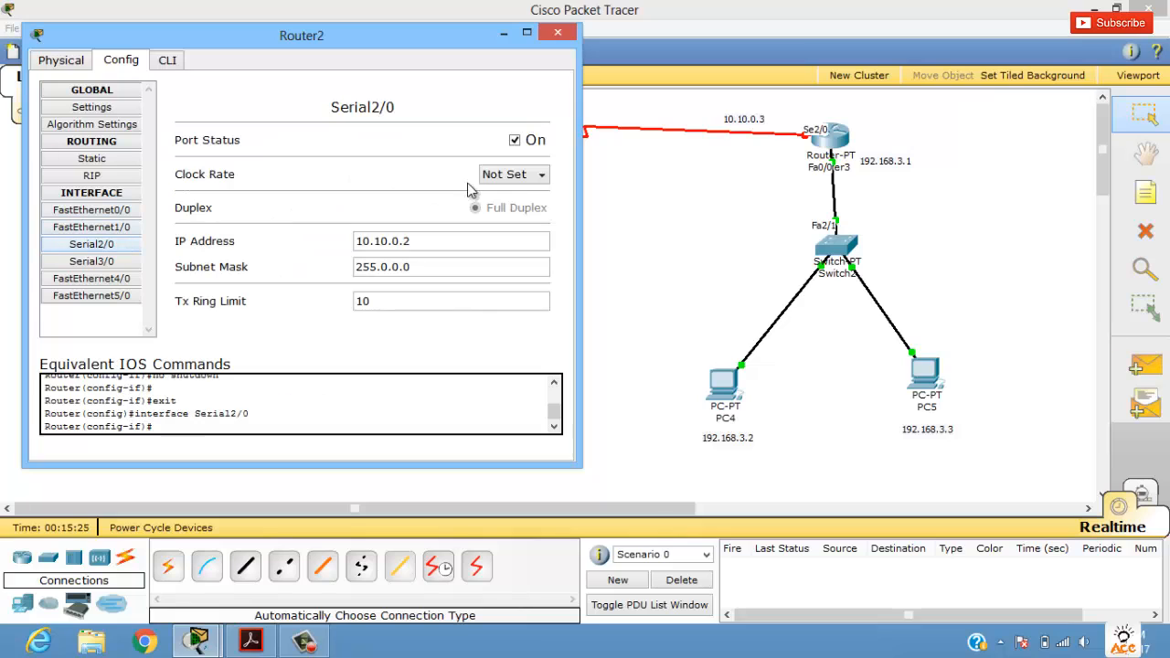
click(498, 176)
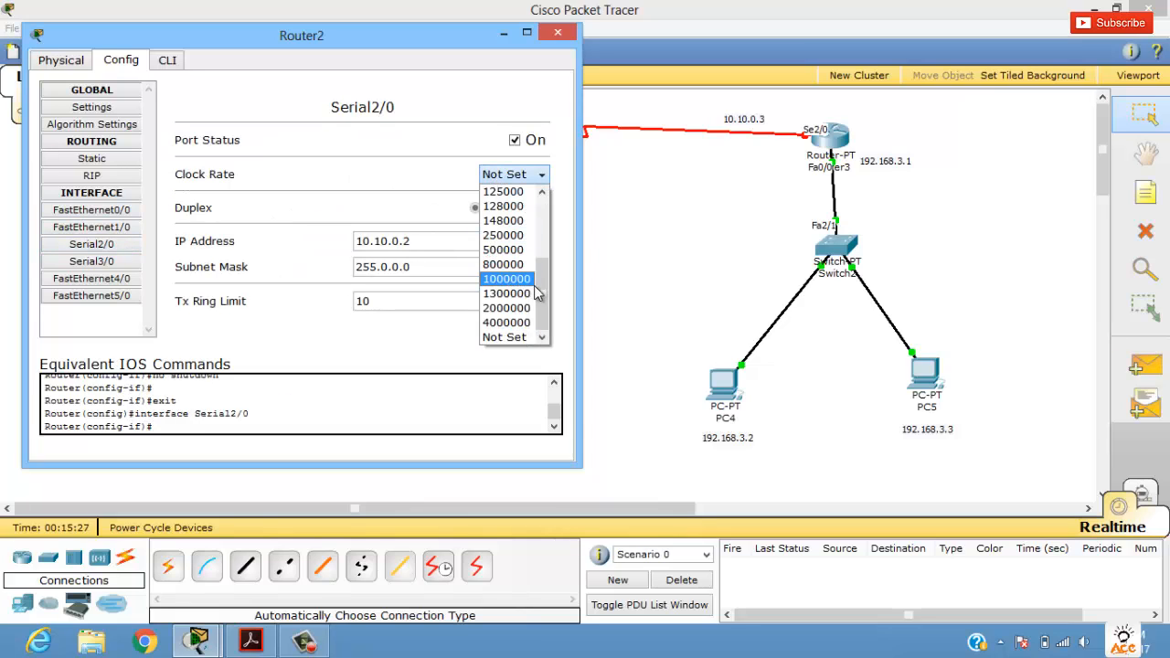
drag(540, 298, 536, 256)
click(498, 223)
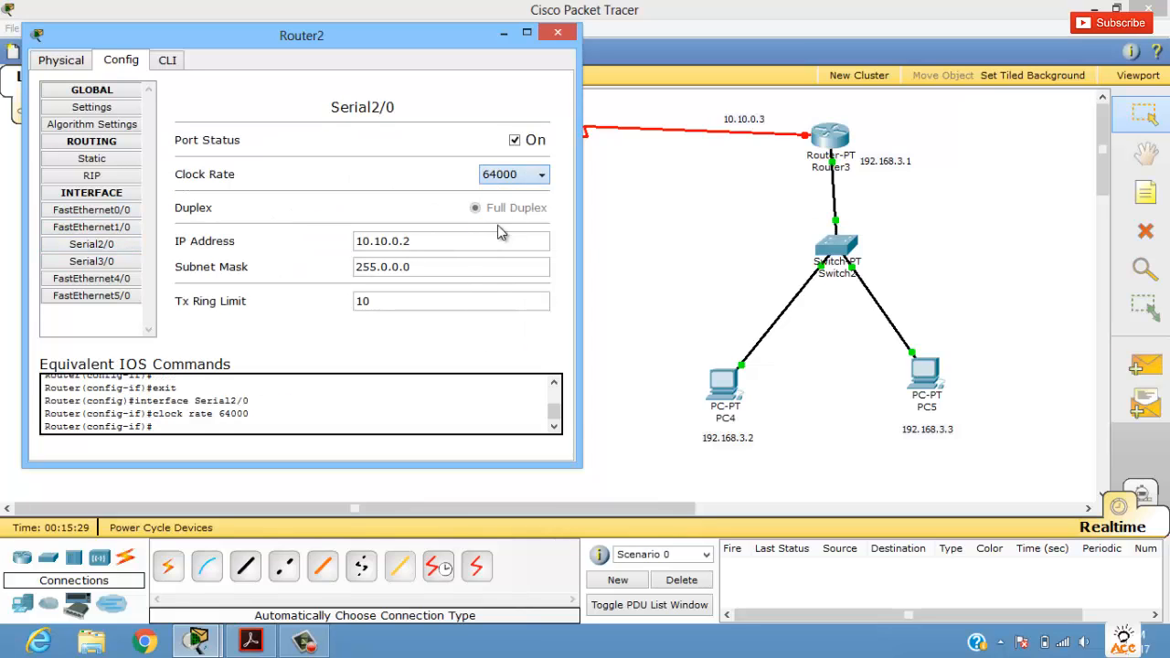
click(557, 33)
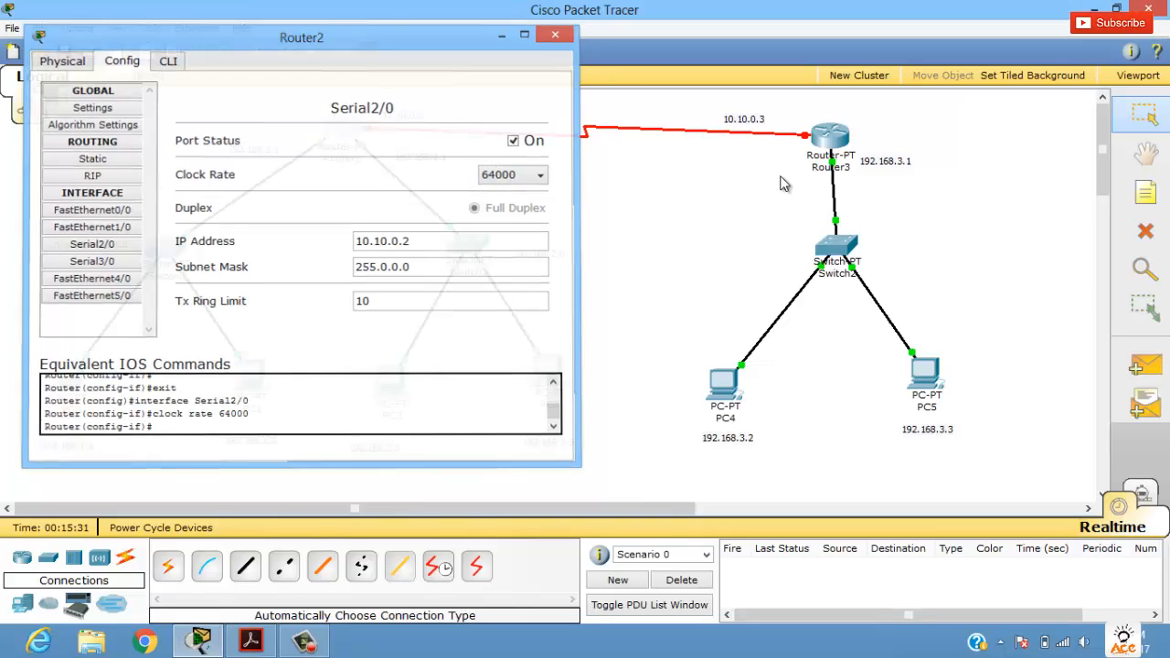
Step: Configure Router3's Serial2/0 interface with IP address 10.10.0.3 and mask 255.0.0.0, and turn its port on
click(828, 139)
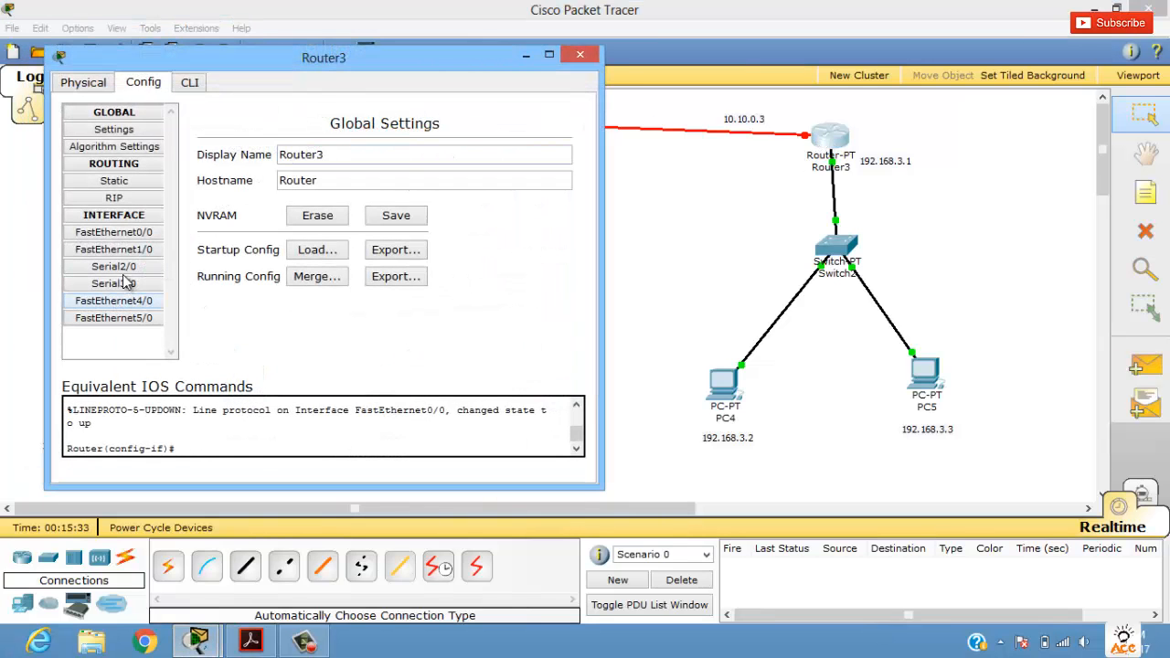
click(128, 267)
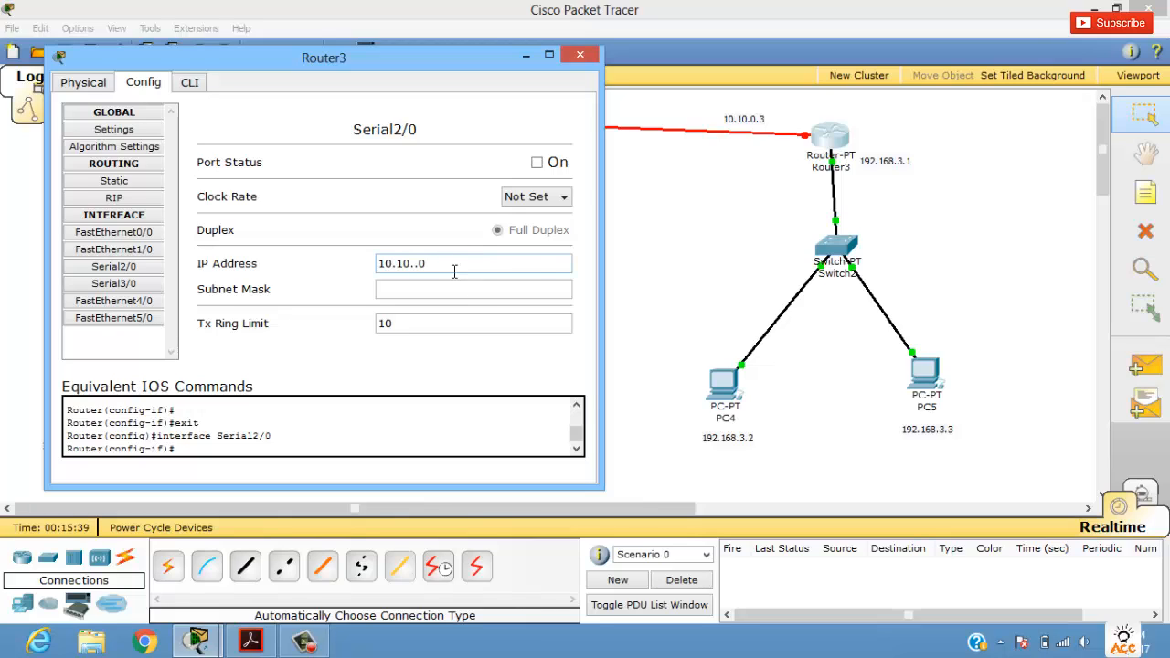
key(BackSpace)
key(Tab)
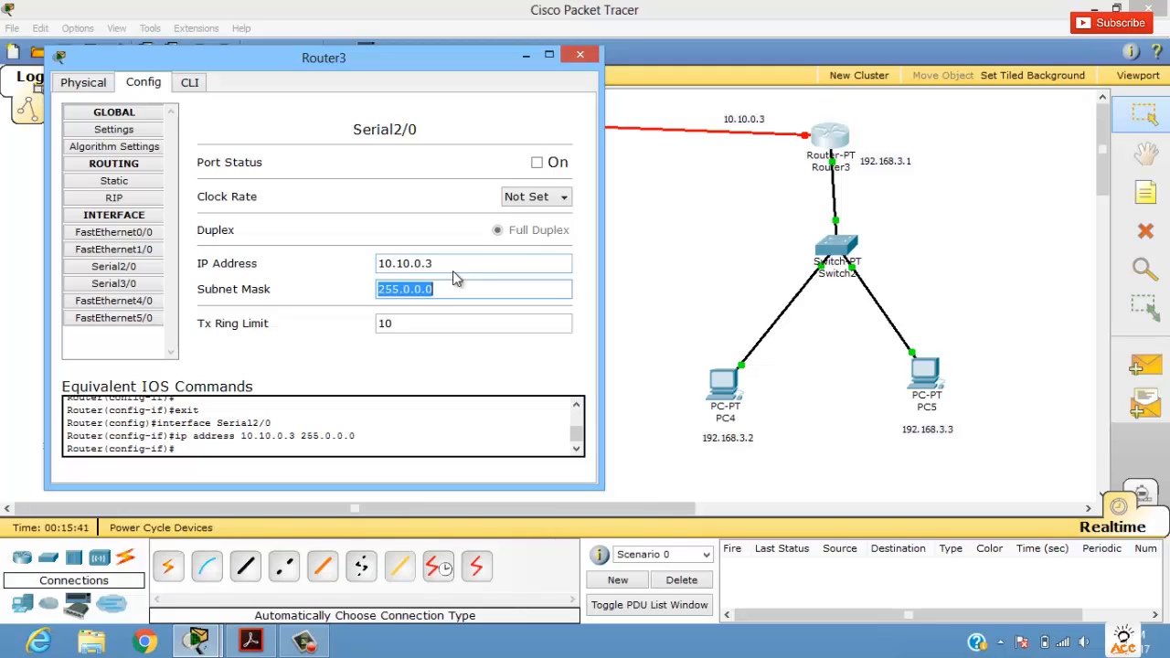
click(539, 163)
click(580, 55)
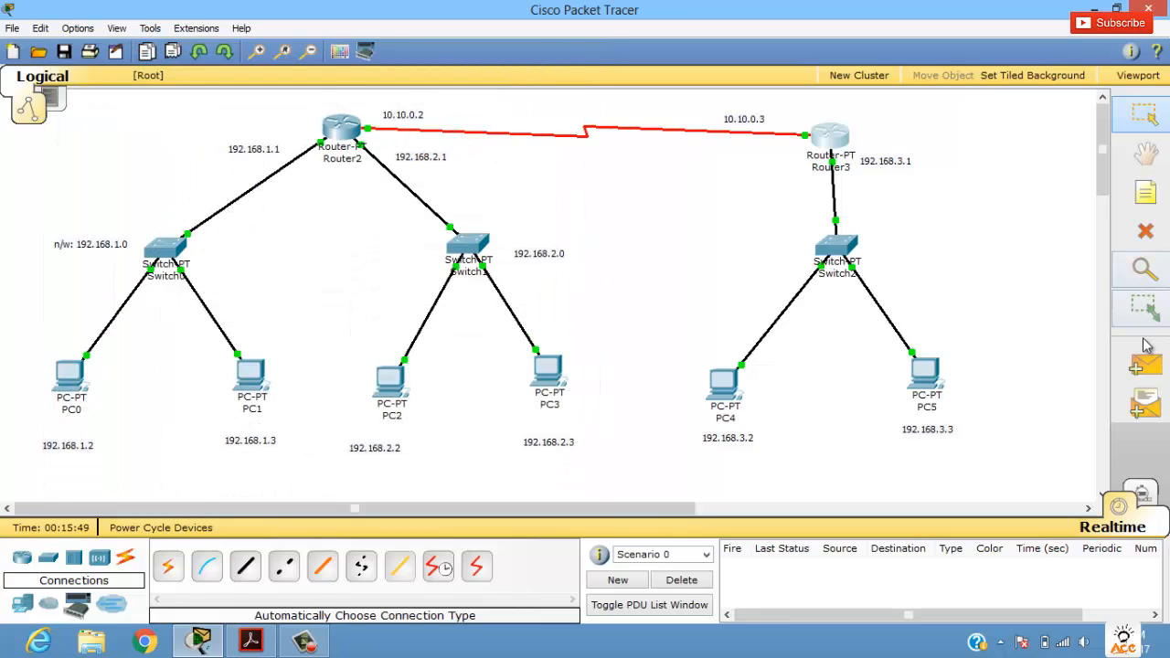
Step: Test connectivity from PC0 to PC4 with a simple PDU, and delete its test entry
click(1145, 366)
click(73, 380)
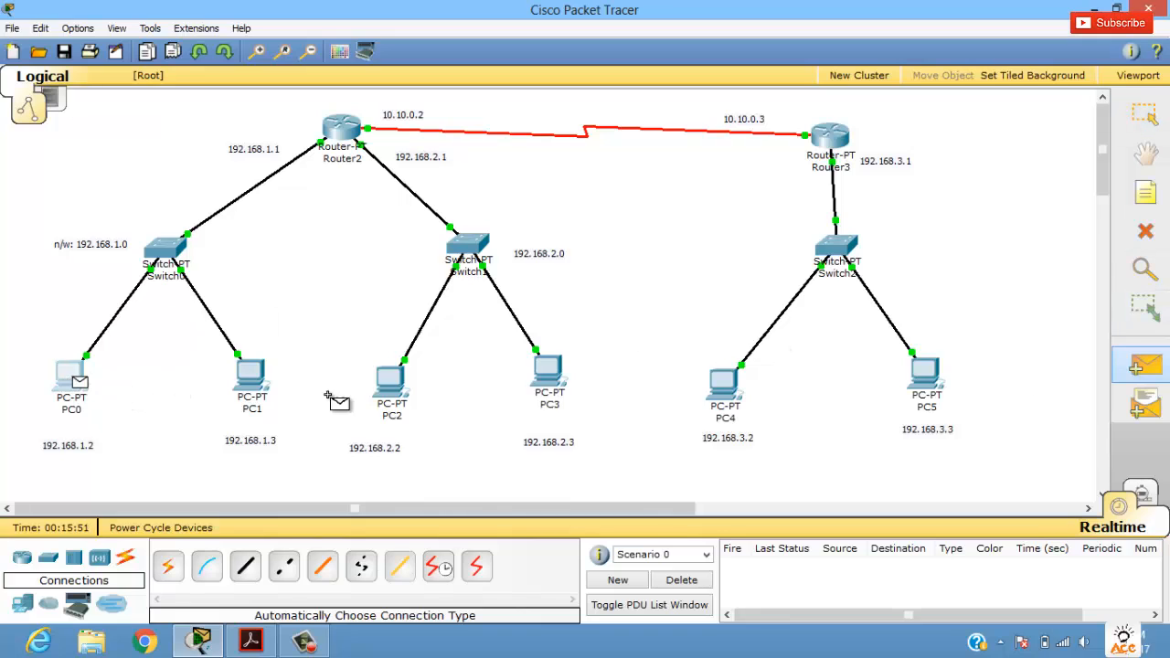
click(729, 387)
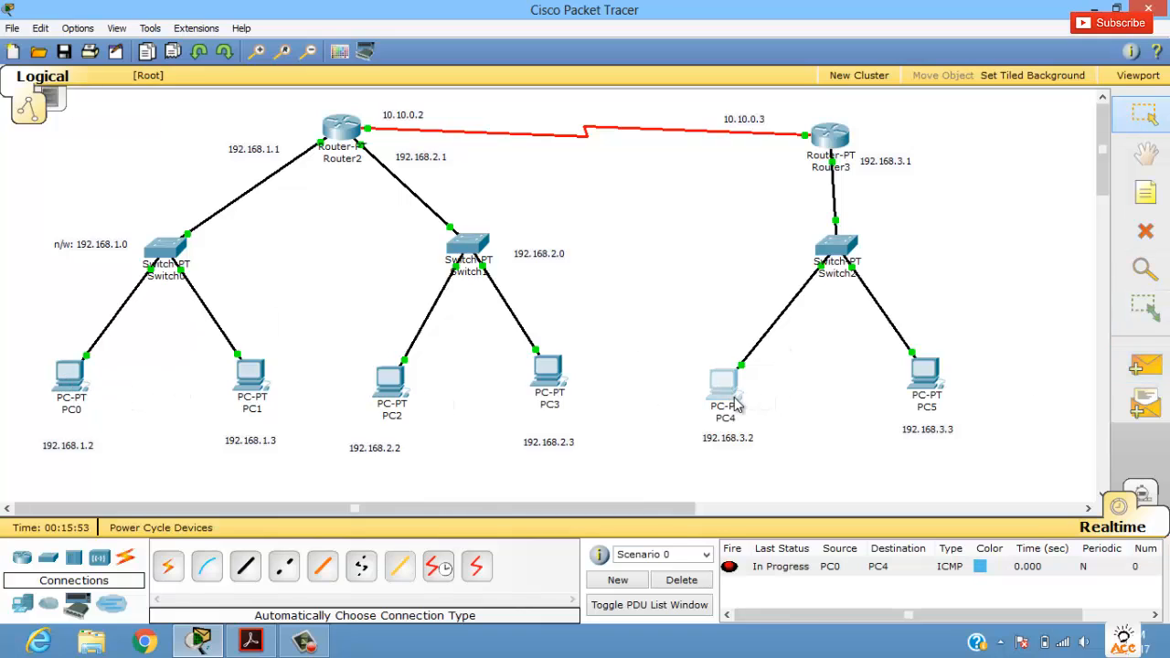
click(768, 569)
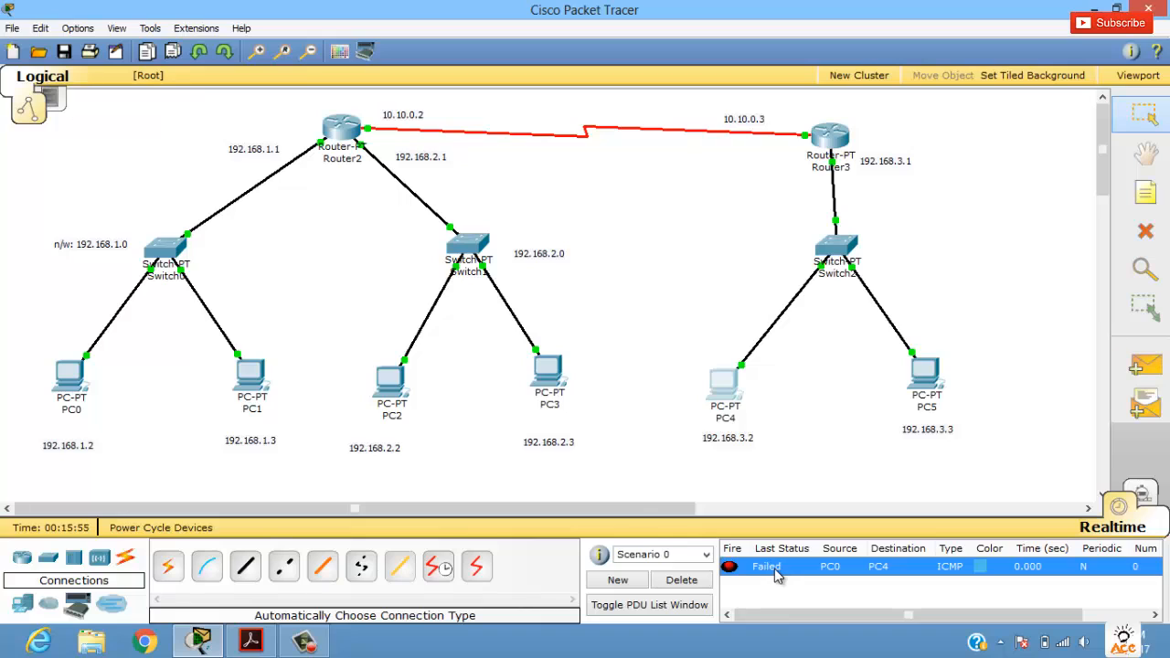
click(693, 583)
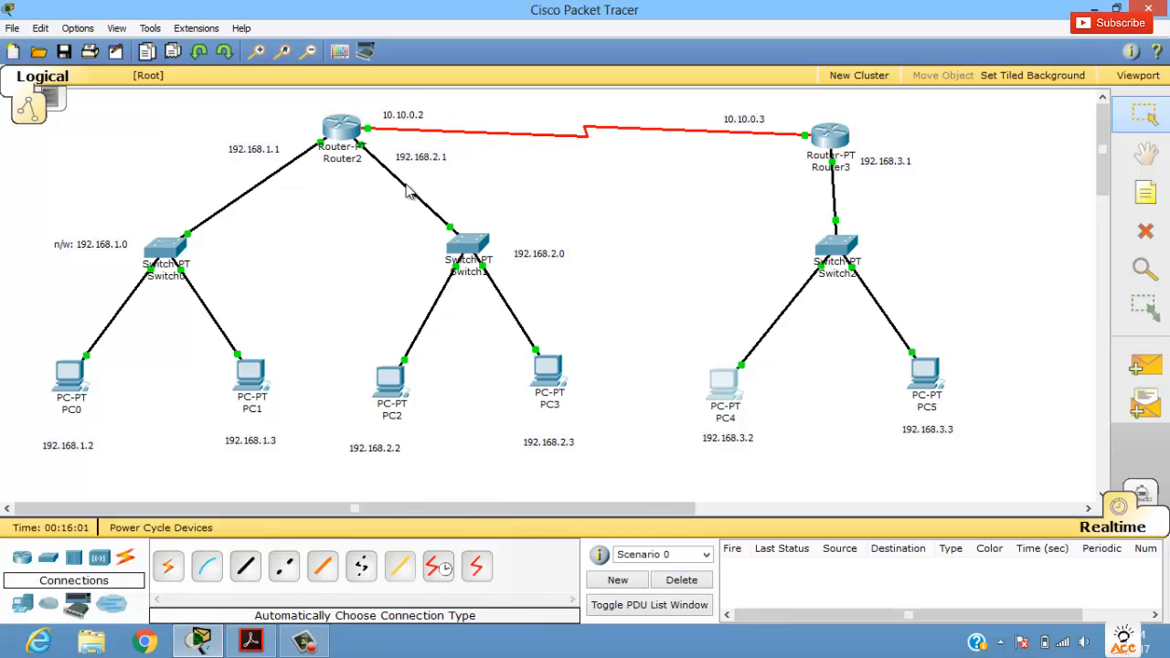
Step: Open Router2's static routing configuration and place the cursor in the network address field
click(346, 128)
drag(474, 105, 638, 191)
click(509, 230)
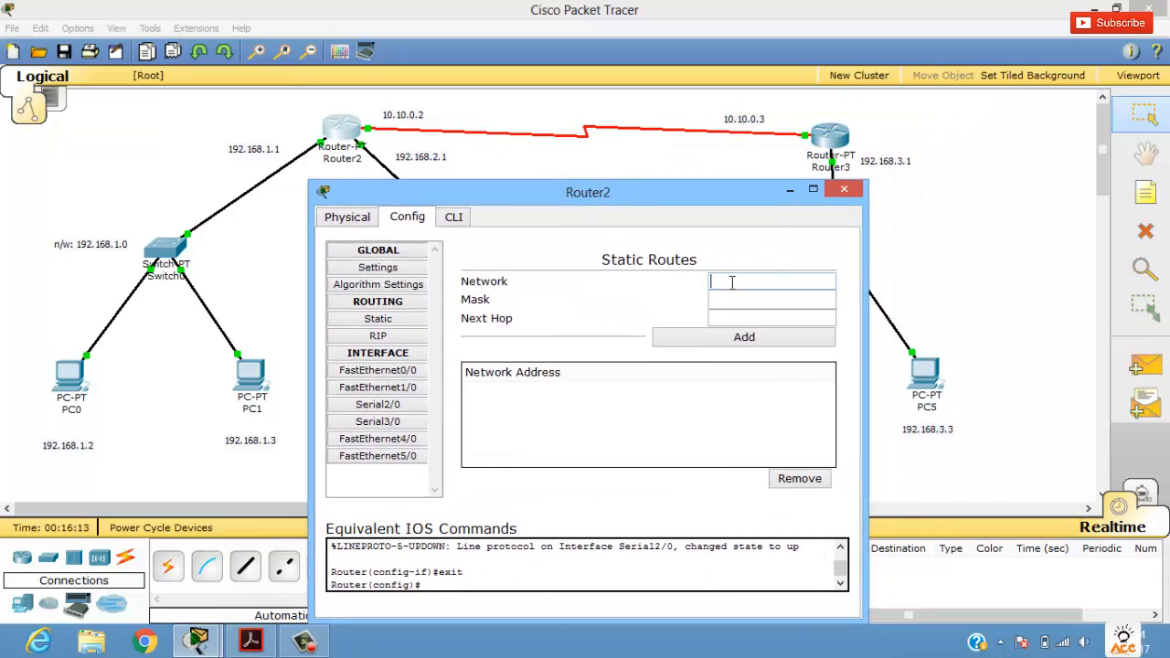
click(454, 217)
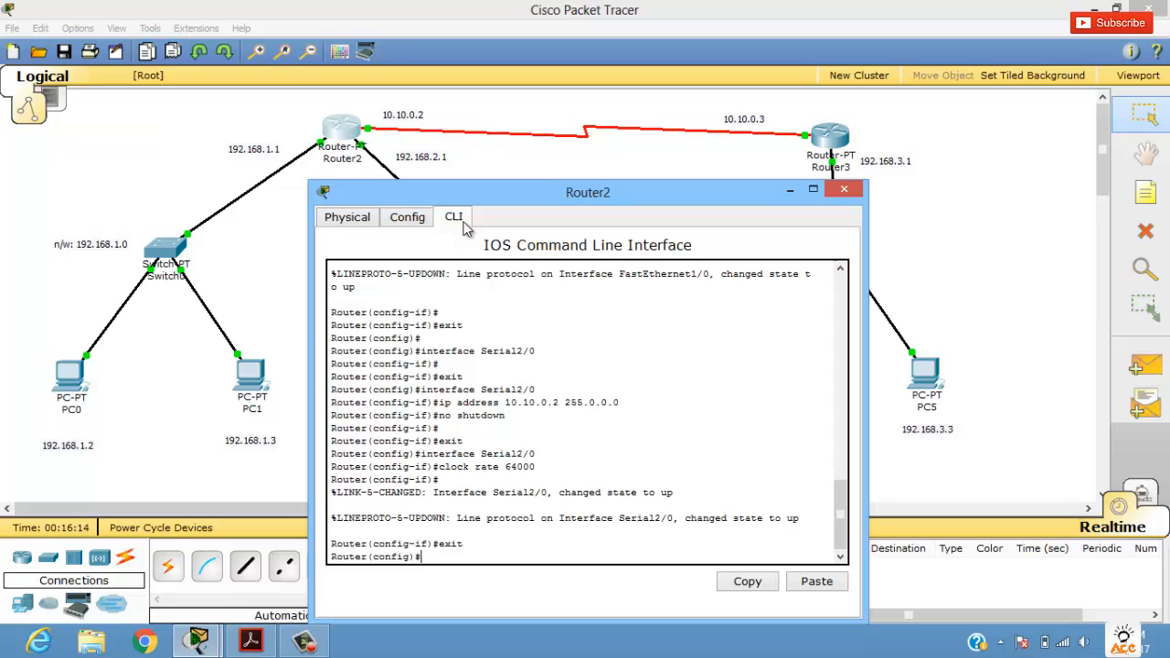
click(408, 220)
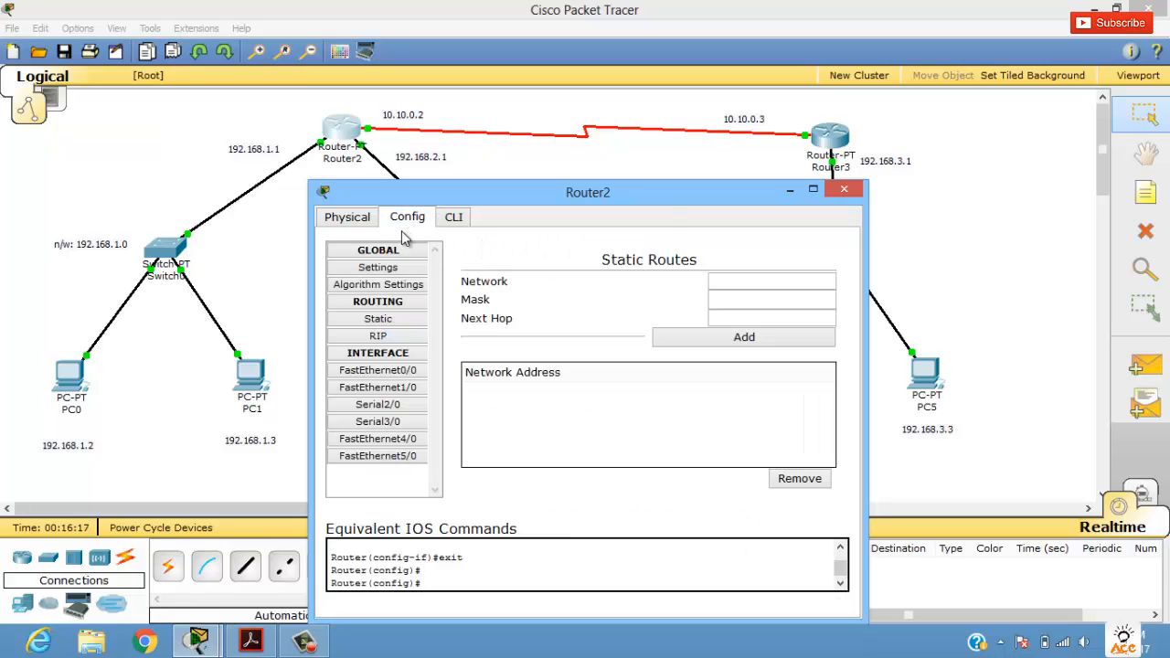
click(397, 320)
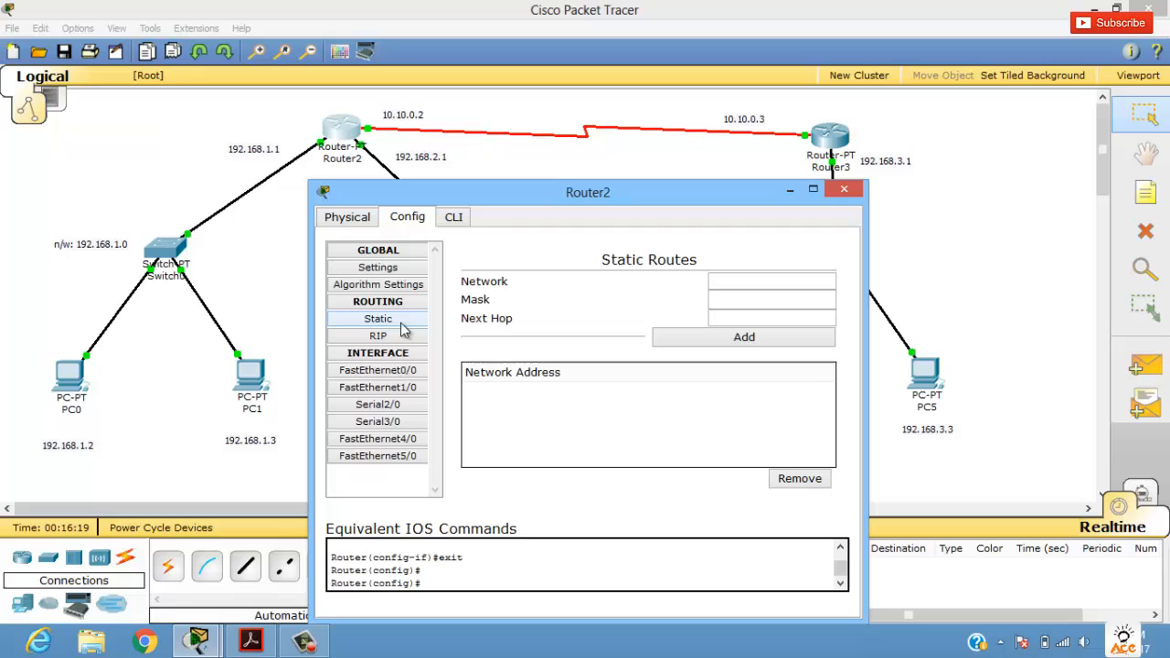
click(786, 277)
drag(672, 199, 660, 198)
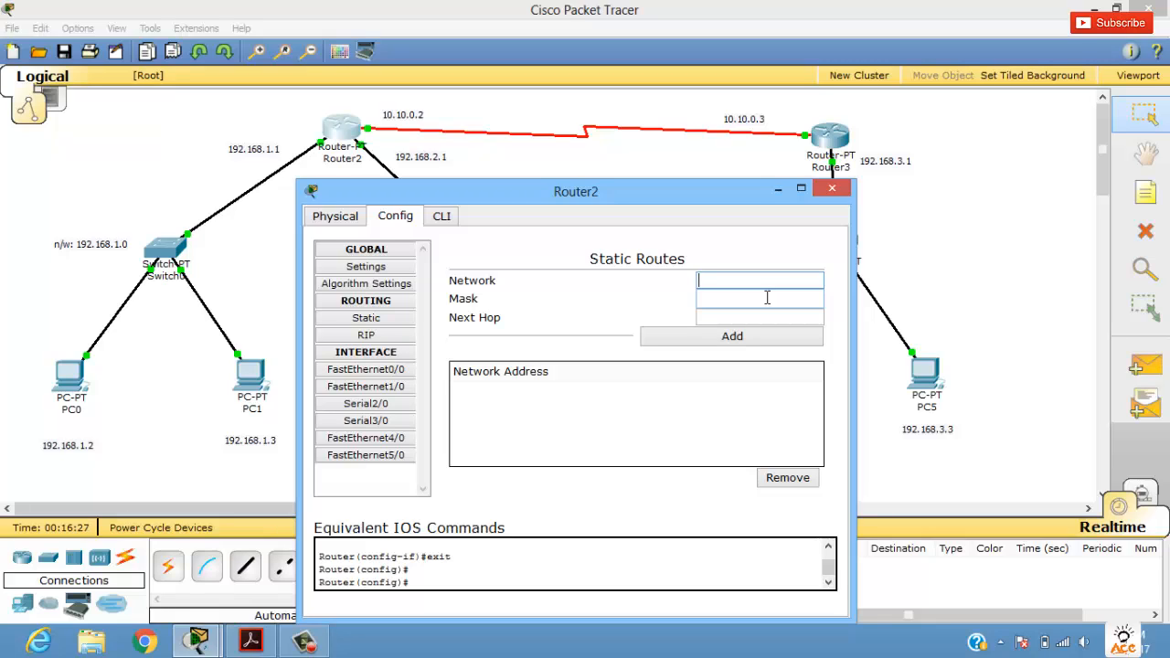
Step: Add a static route on Router2 to network 192.168.3.0 with mask 255.255.255.0 and next hop 10.10.0.3
text(192.168.3.0)
drag(730, 203, 593, 203)
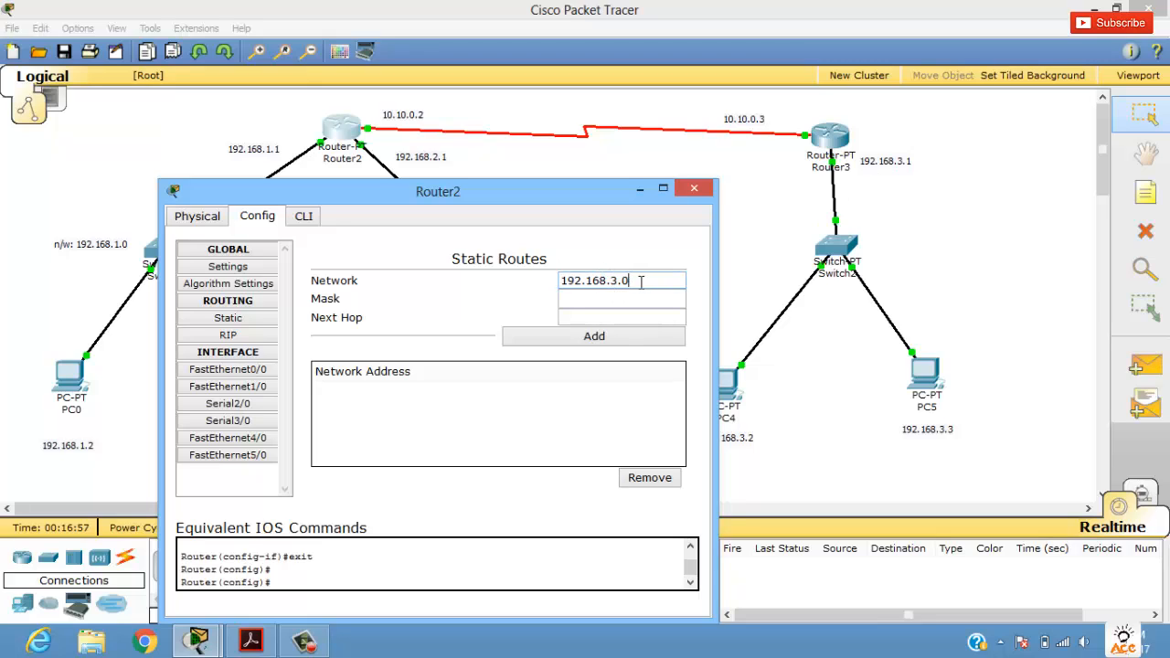
click(587, 299)
text(255.255.255.0)
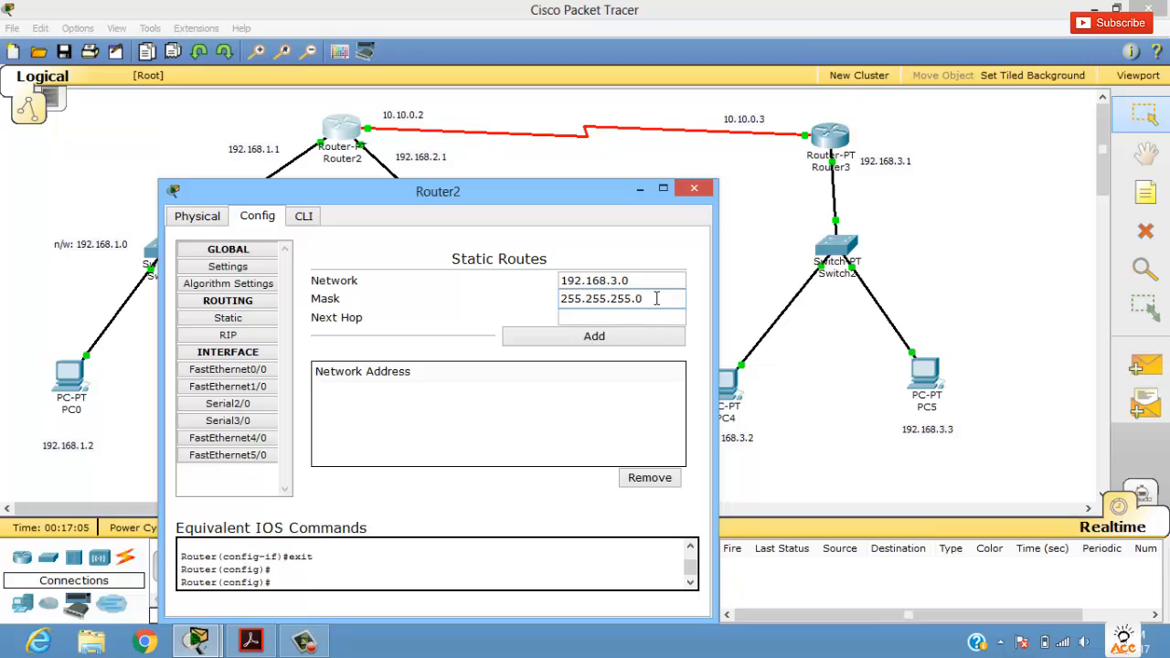
key(Tab)
text(10.10.0.3)
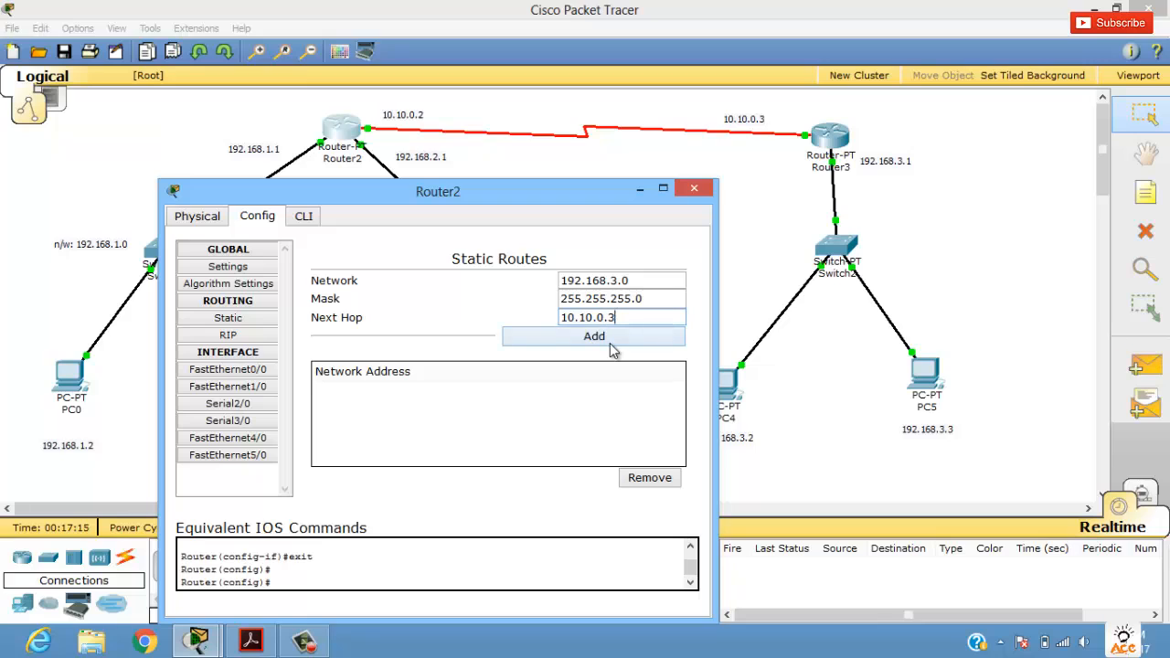
click(614, 346)
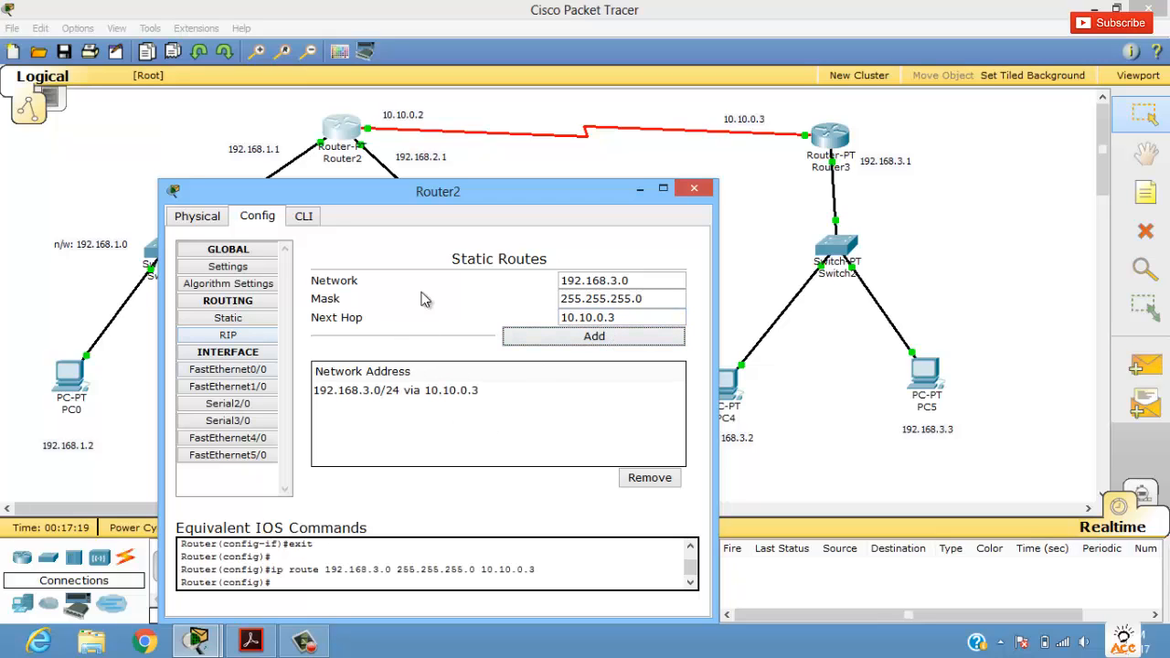
Step: Review the new route in Router2's command-line output and static route list, and close the router's window
click(301, 225)
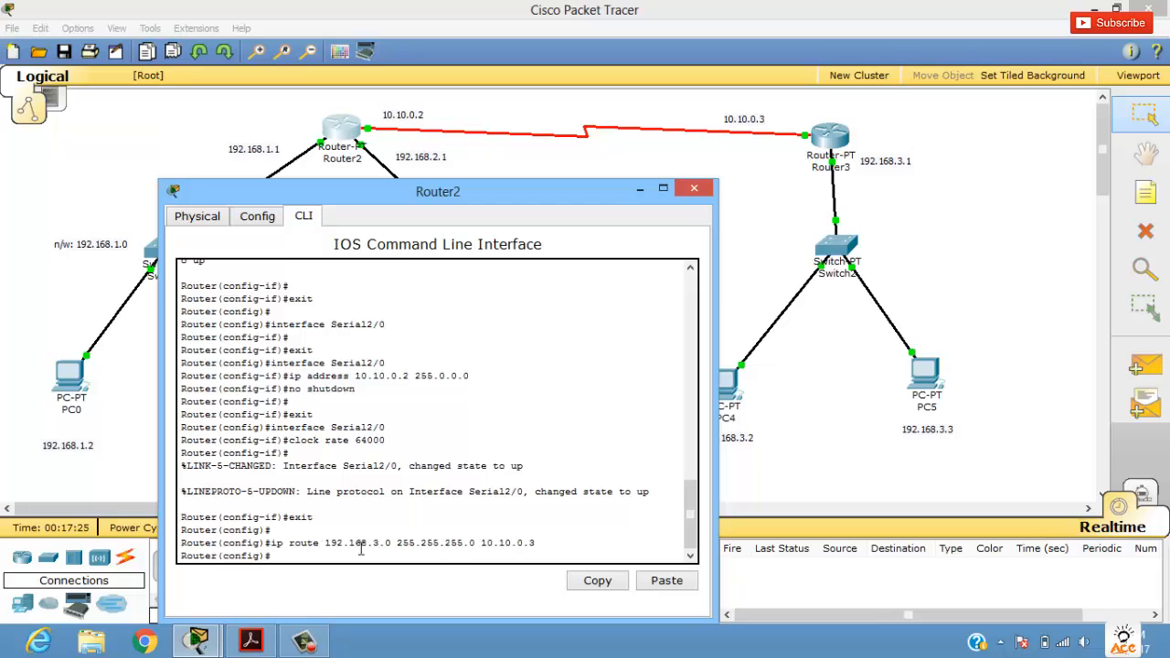
click(248, 219)
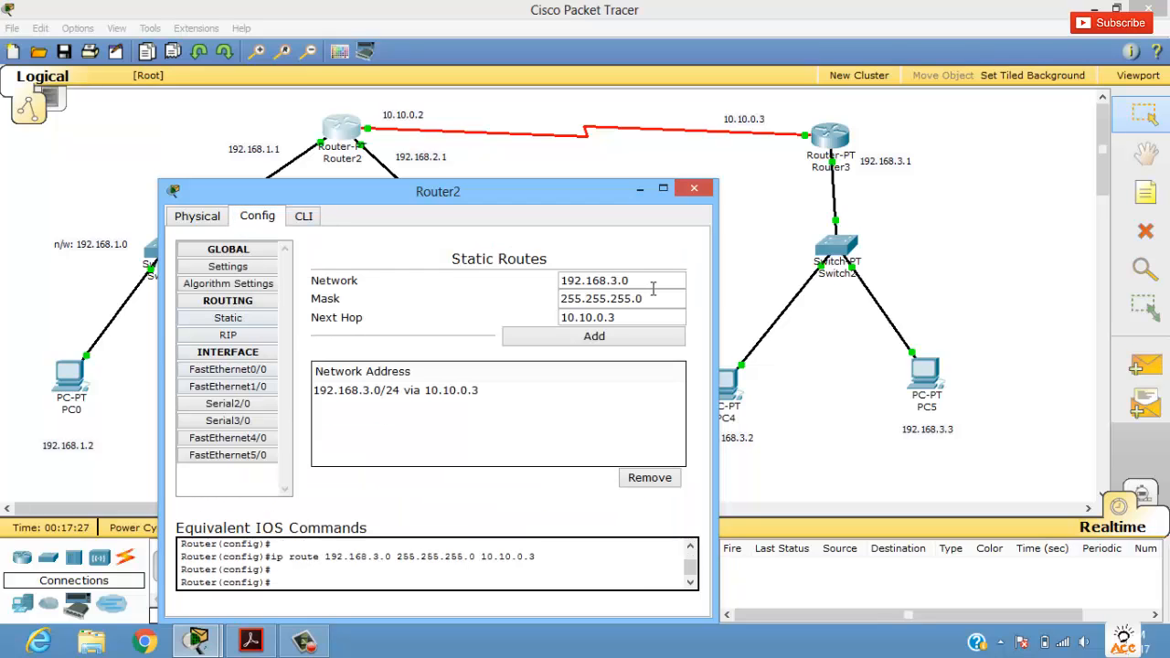
click(425, 391)
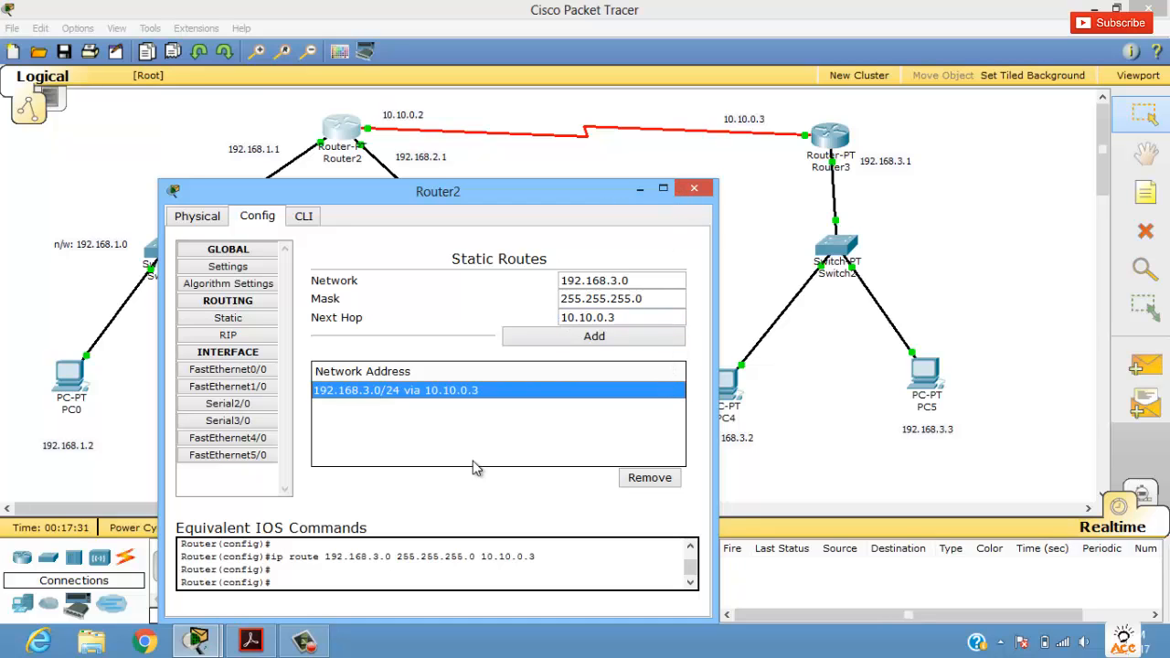
click(694, 191)
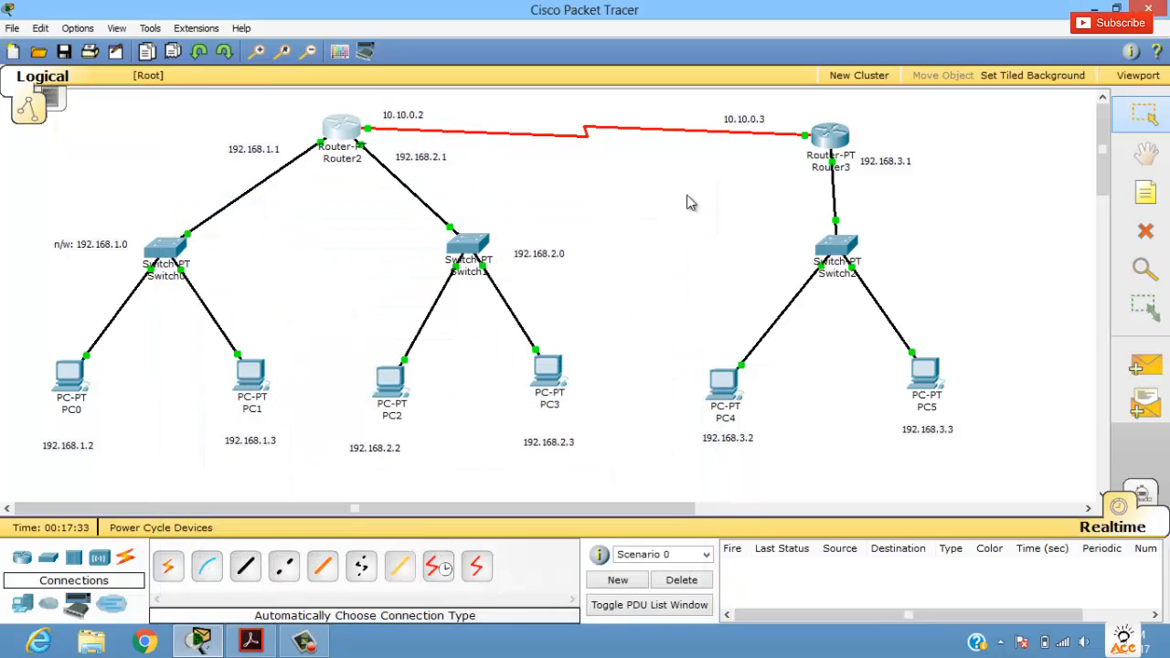
Step: Test connectivity by sending a simple PDU from PC0 to PC4
click(1149, 367)
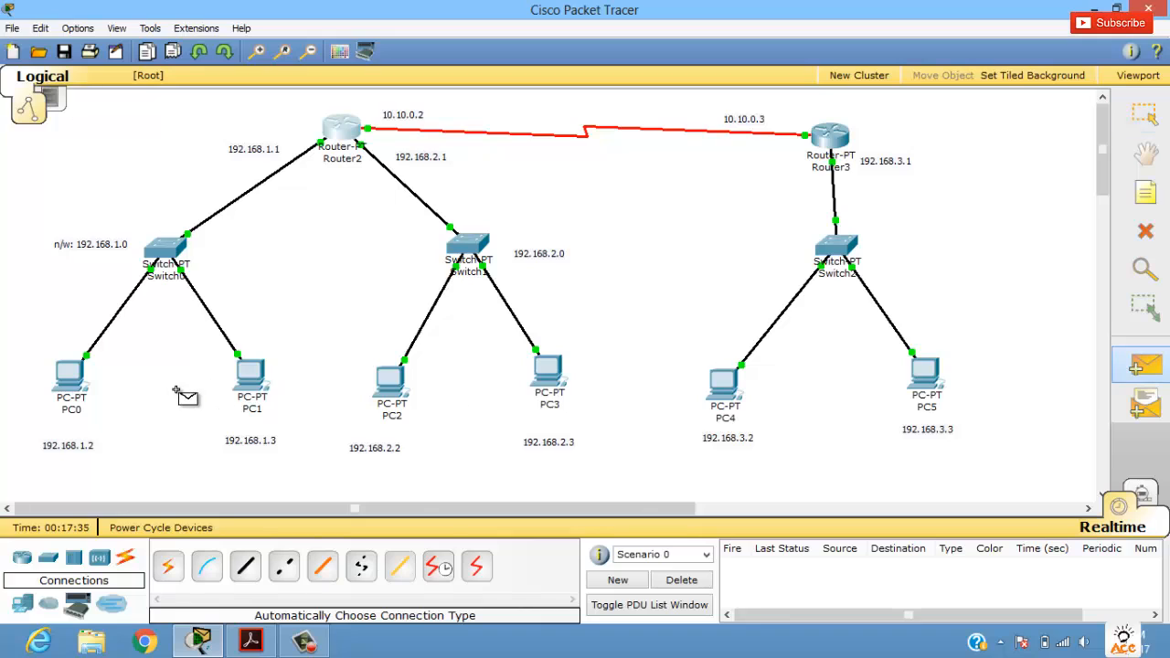
click(73, 379)
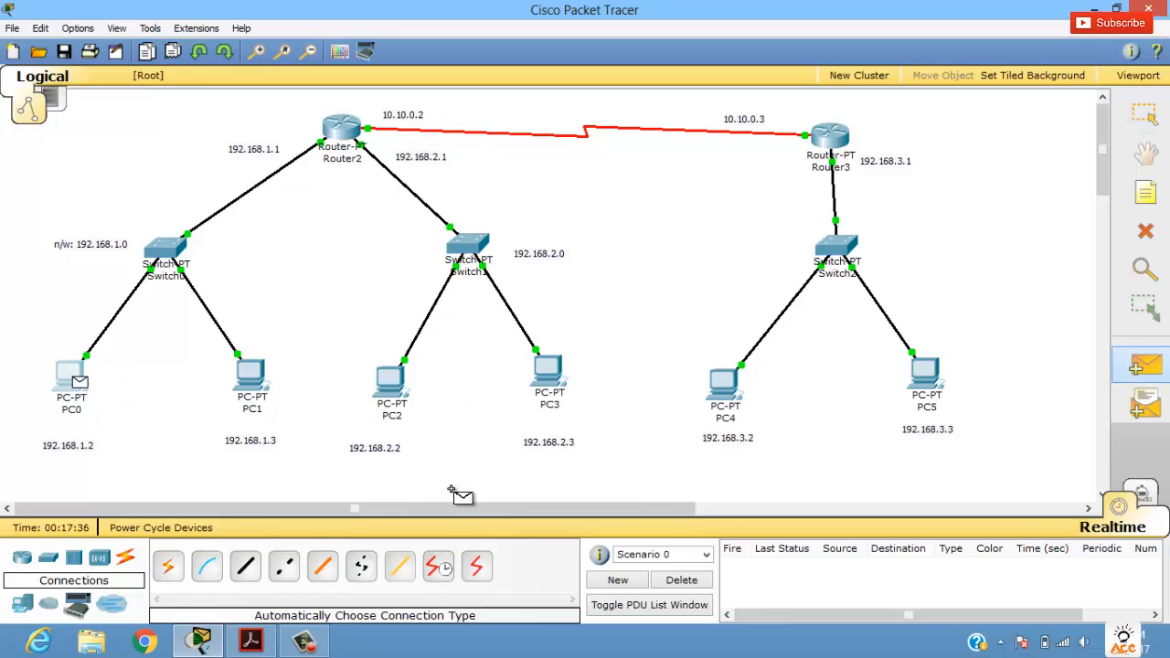
click(721, 384)
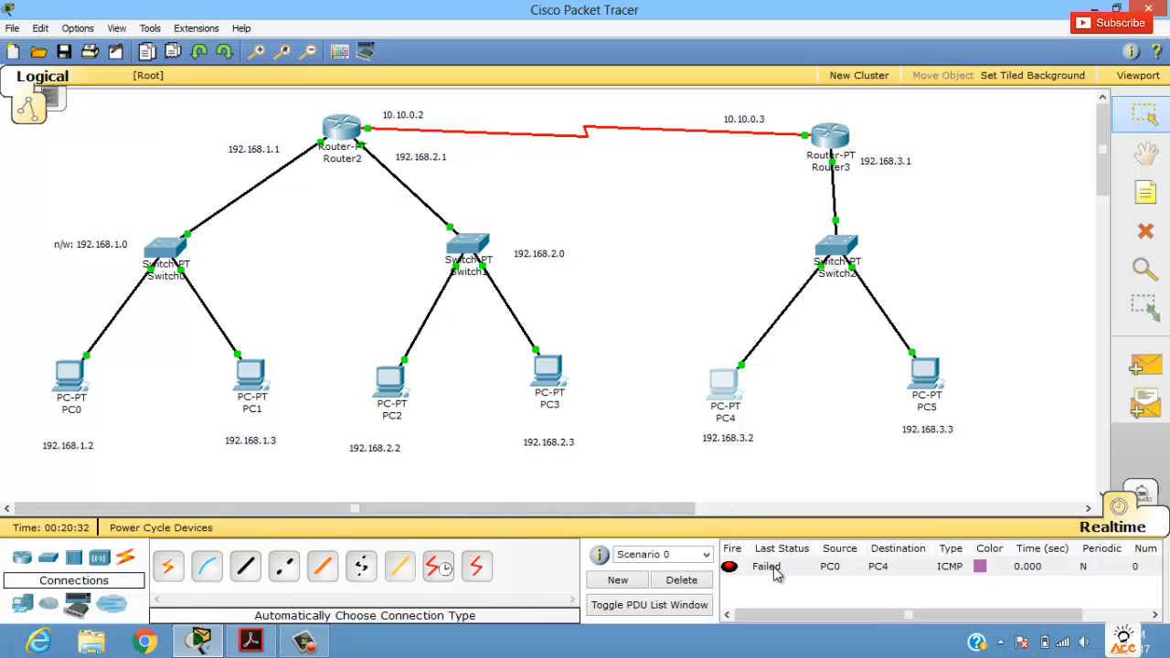
Step: Open Router3's command line and exit from interface configuration to global configuration mode
mouse_move(830, 137)
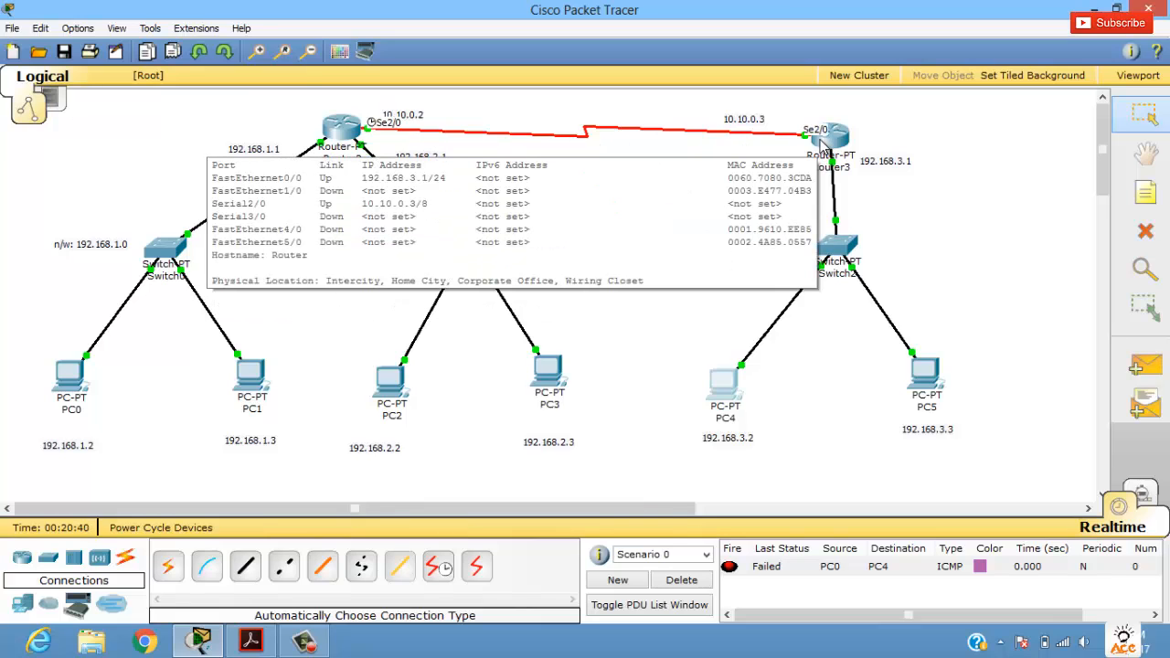
click(822, 145)
drag(506, 158, 638, 157)
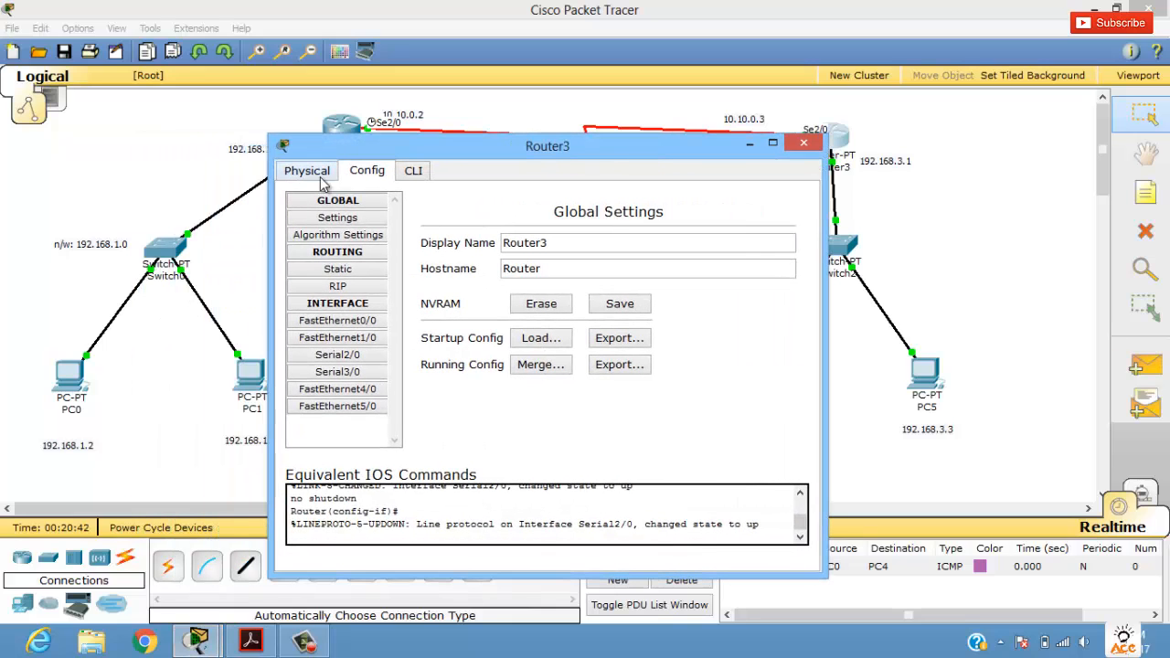
click(416, 172)
click(366, 181)
click(414, 172)
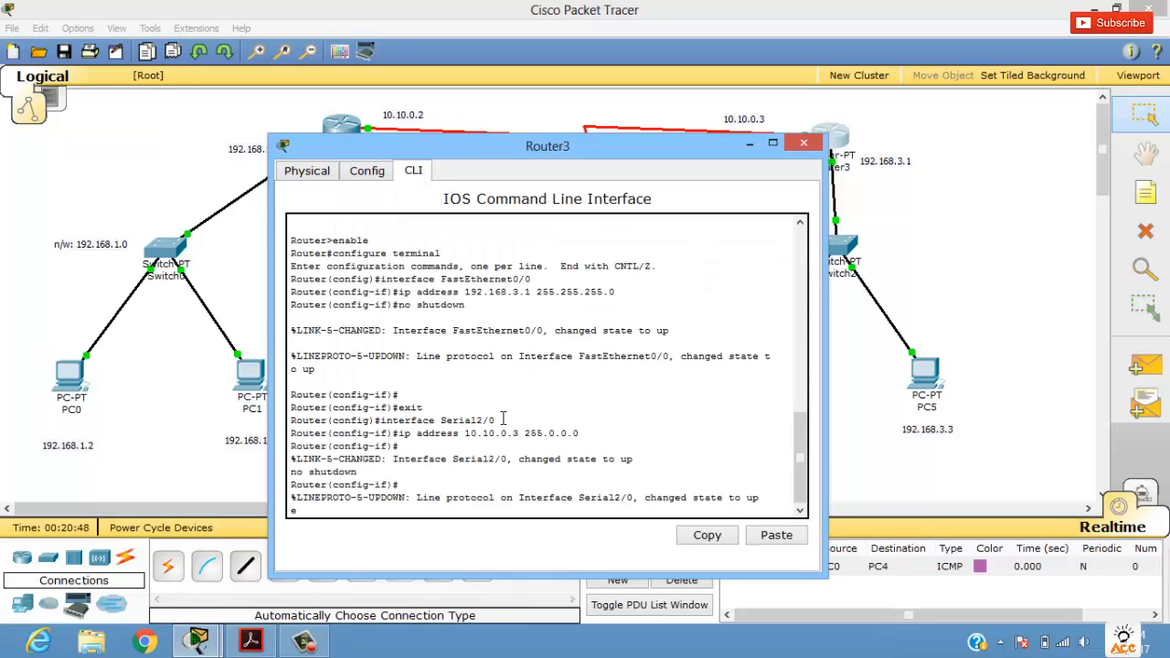
key(Return)
text(ex)
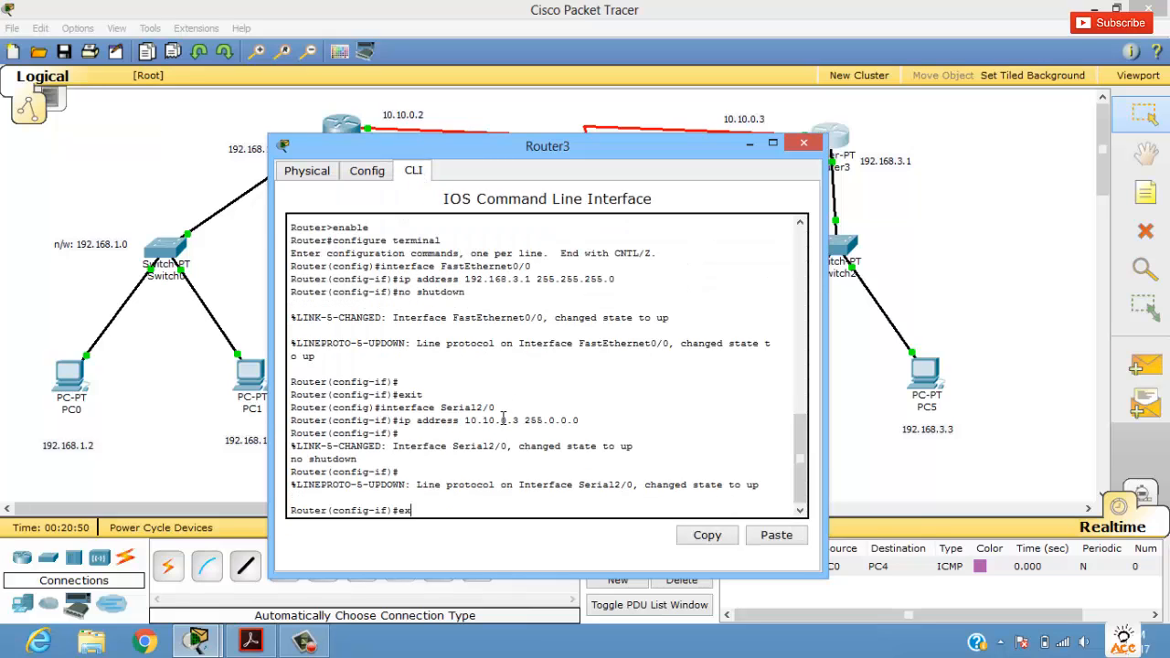
text(it)
key(Return)
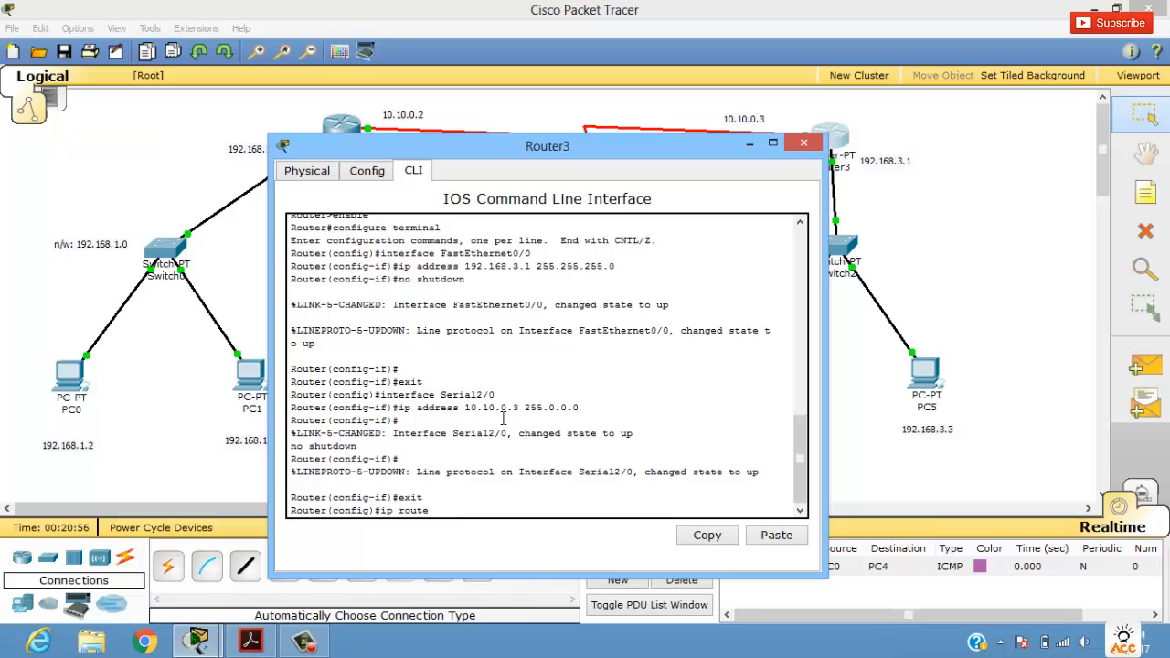
Step: Enter the command ip route 192.168.1.0 255.255.255.0 10.10.0.2 in Router3's command line
drag(384, 148, 550, 152)
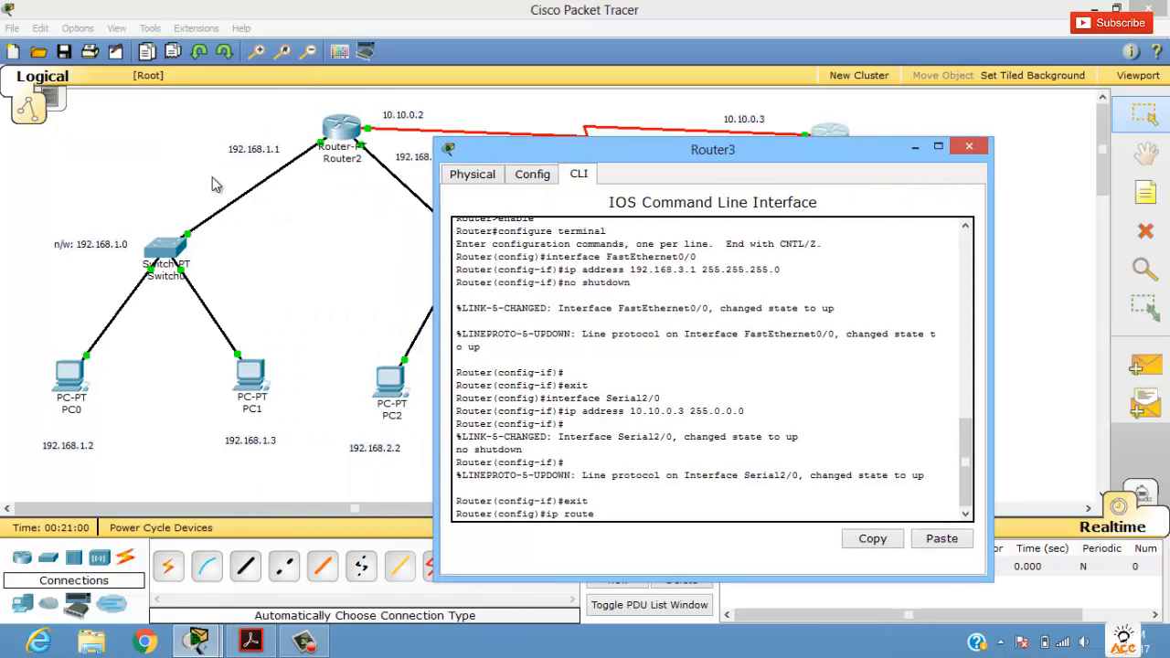
text(192.168.1.0 255.255.255.0 1)
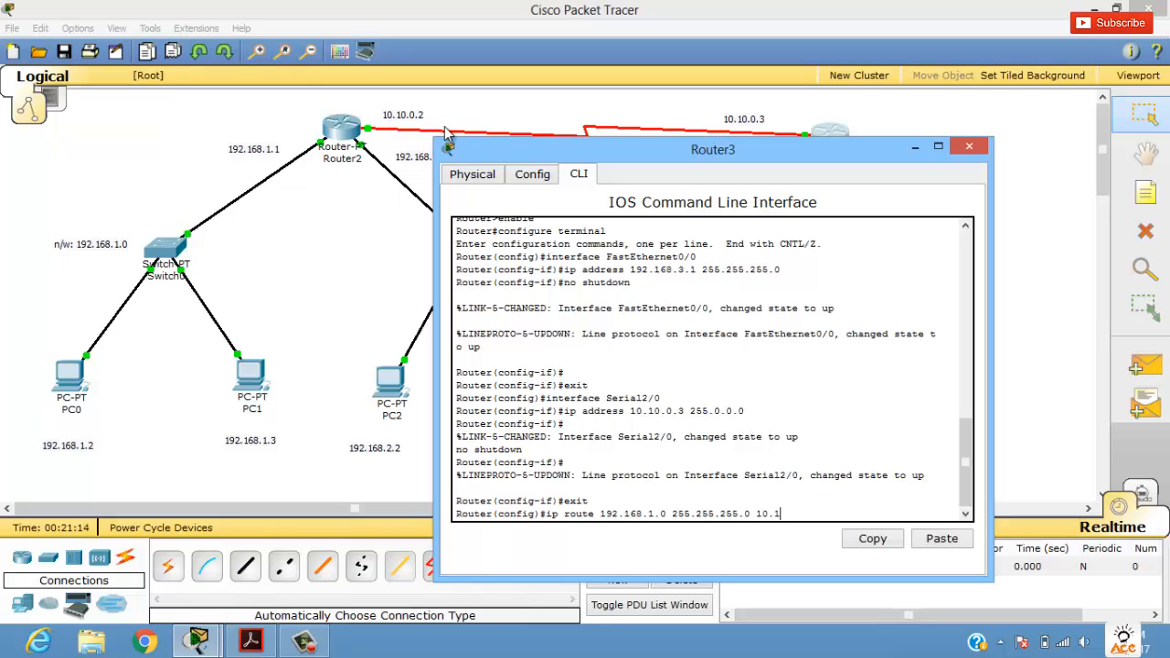
text(0.0.2)
key(Return)
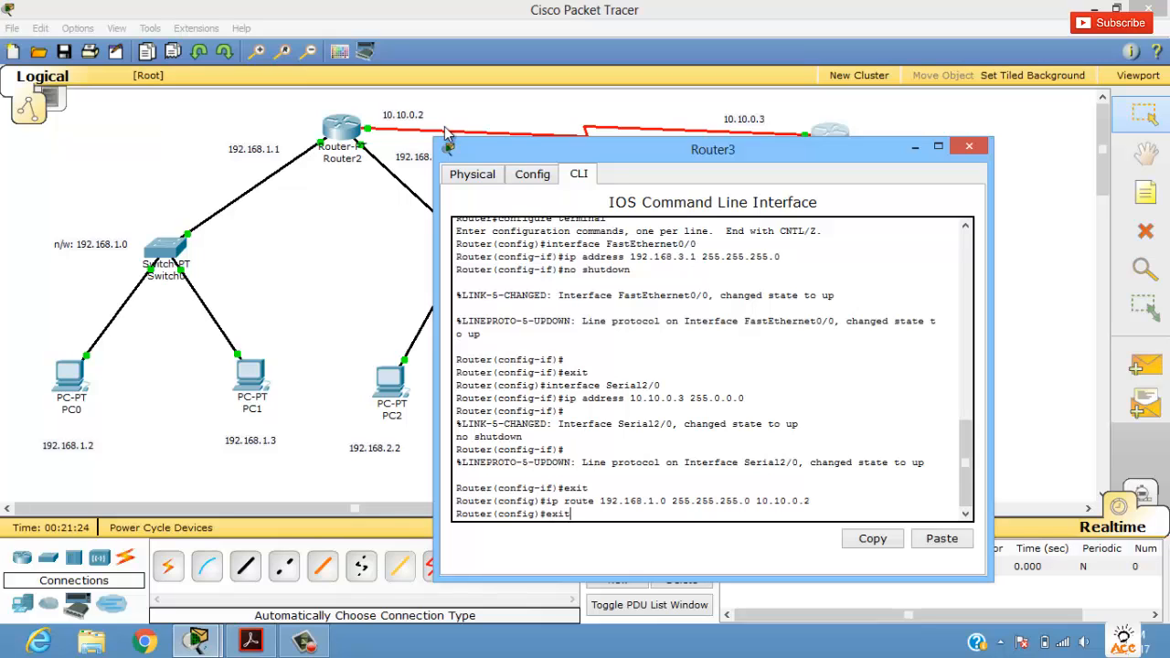
Step: Exit Router3's global configuration mode and check the router's list of static routes
key(Return)
click(532, 174)
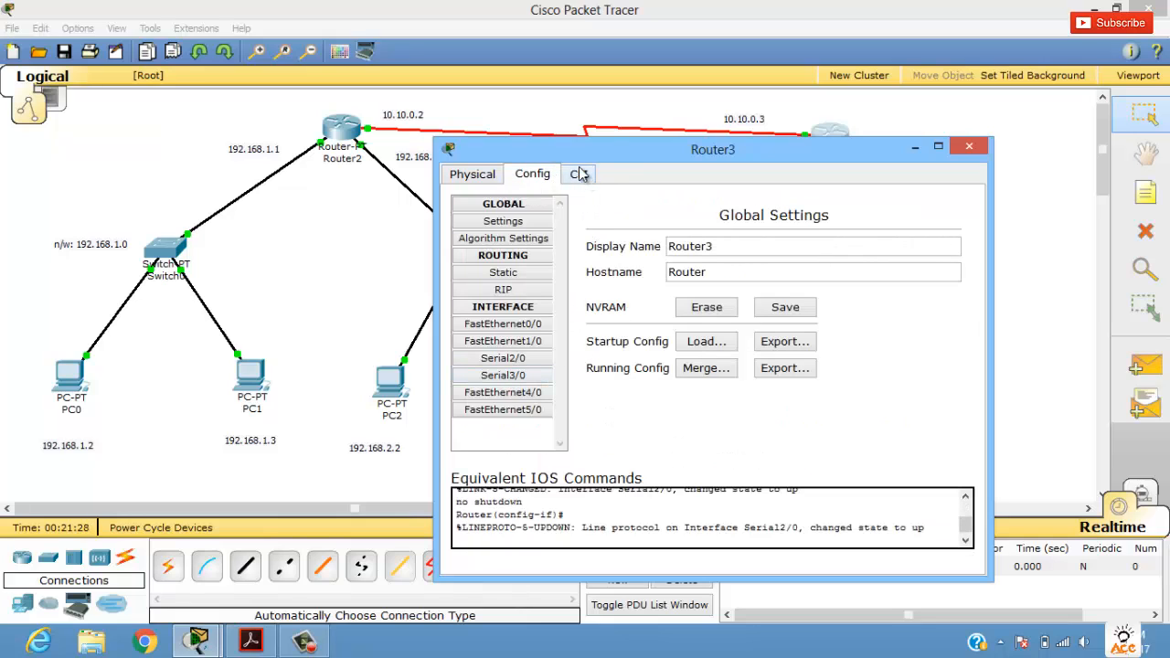
click(539, 274)
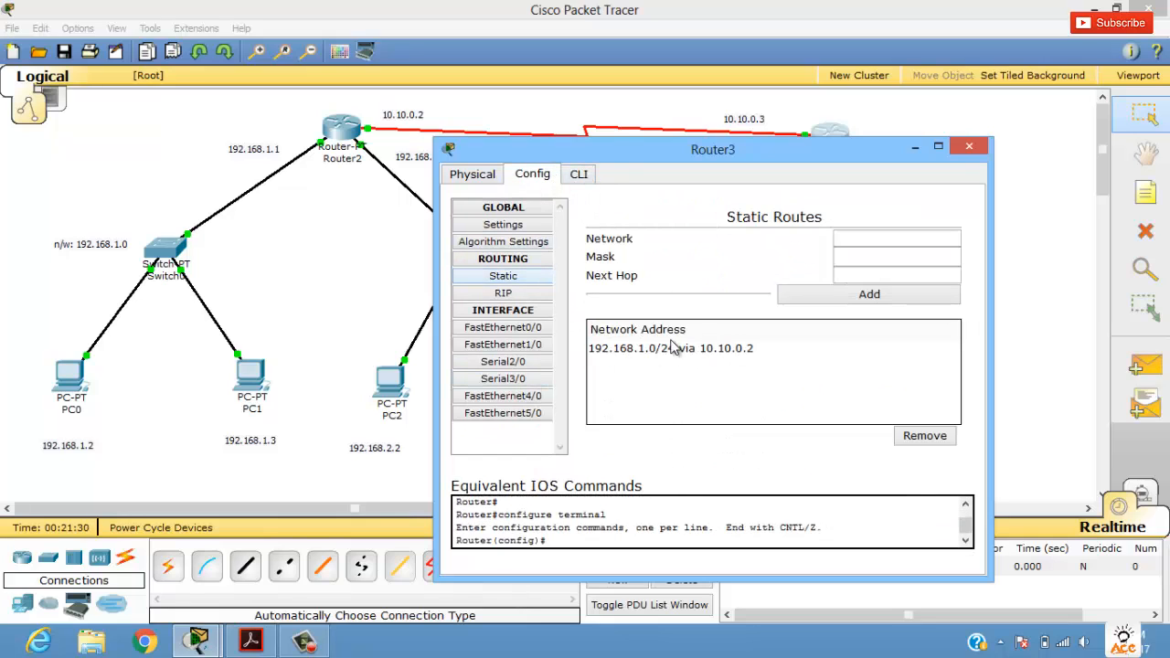
click(638, 348)
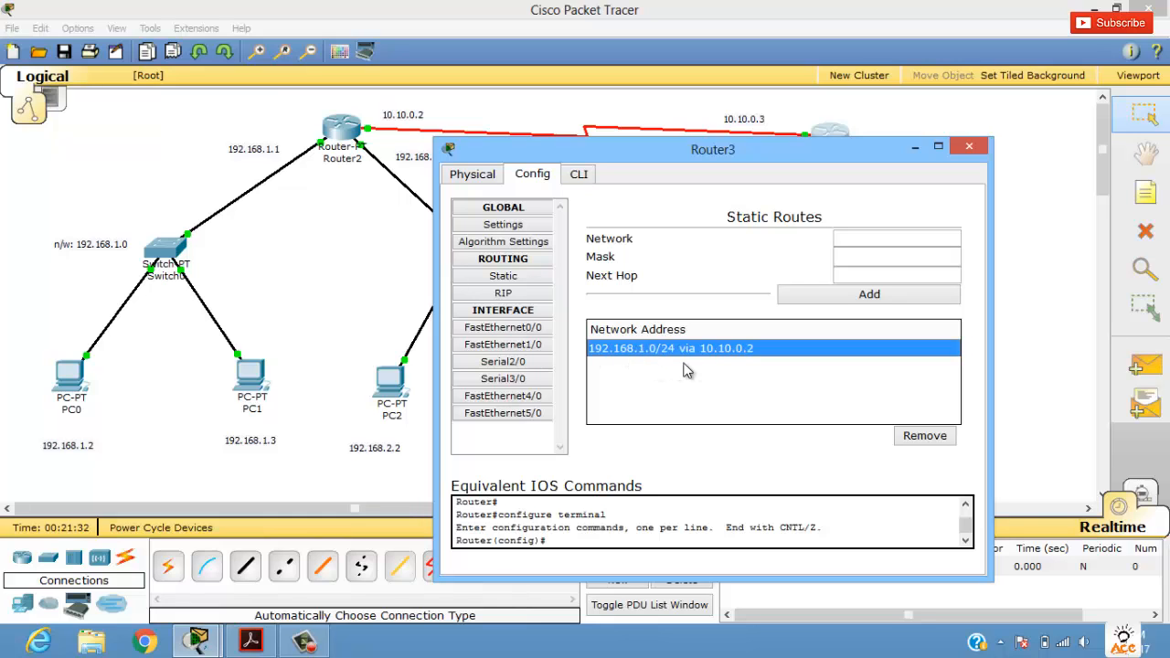
Step: Add a static route on Router3 to network 192.168.2.0 with mask 255.255.255.0 and next hop 10.10.0.2, and close its window
drag(796, 152, 883, 222)
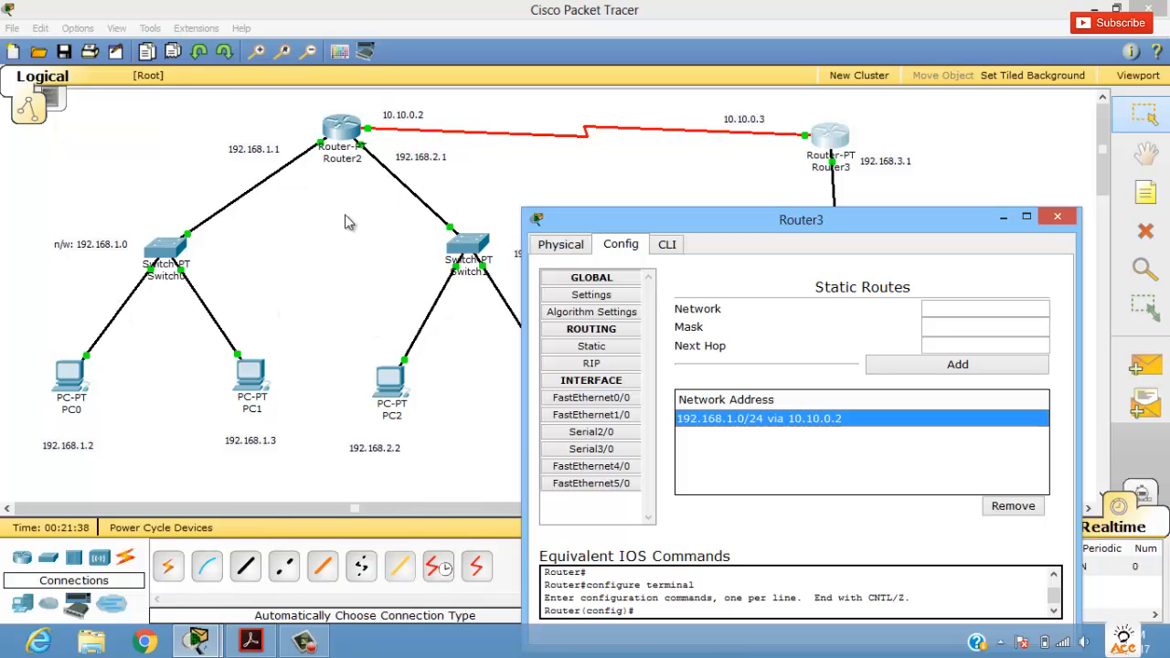
drag(695, 219, 652, 199)
click(904, 286)
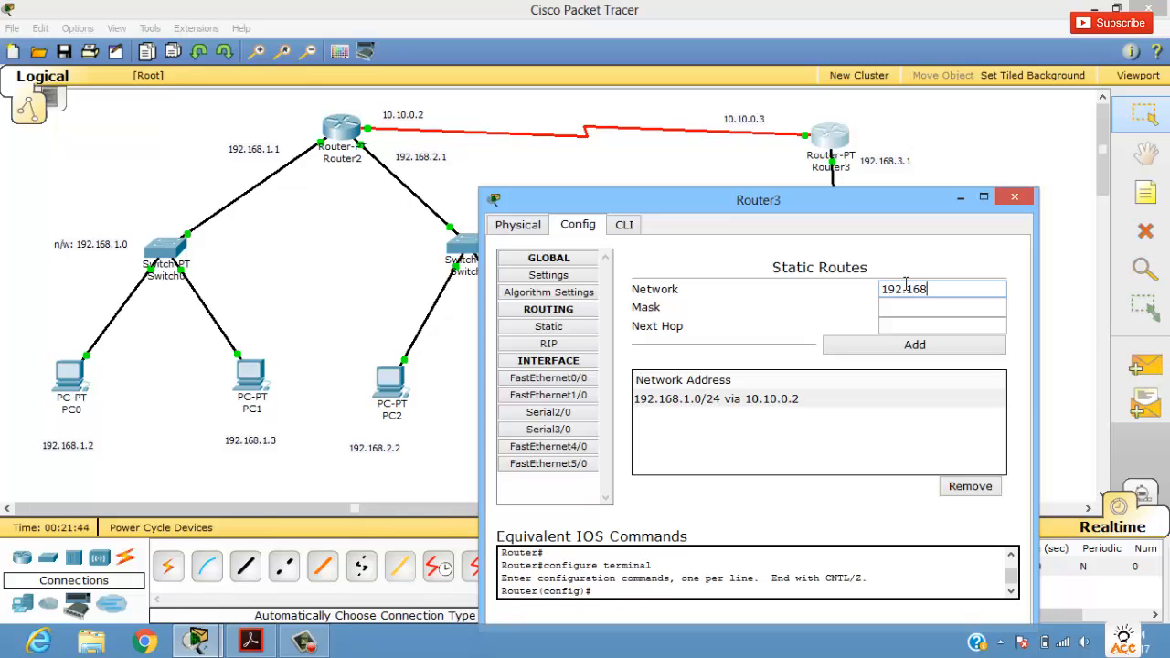
text(192.168.1.)
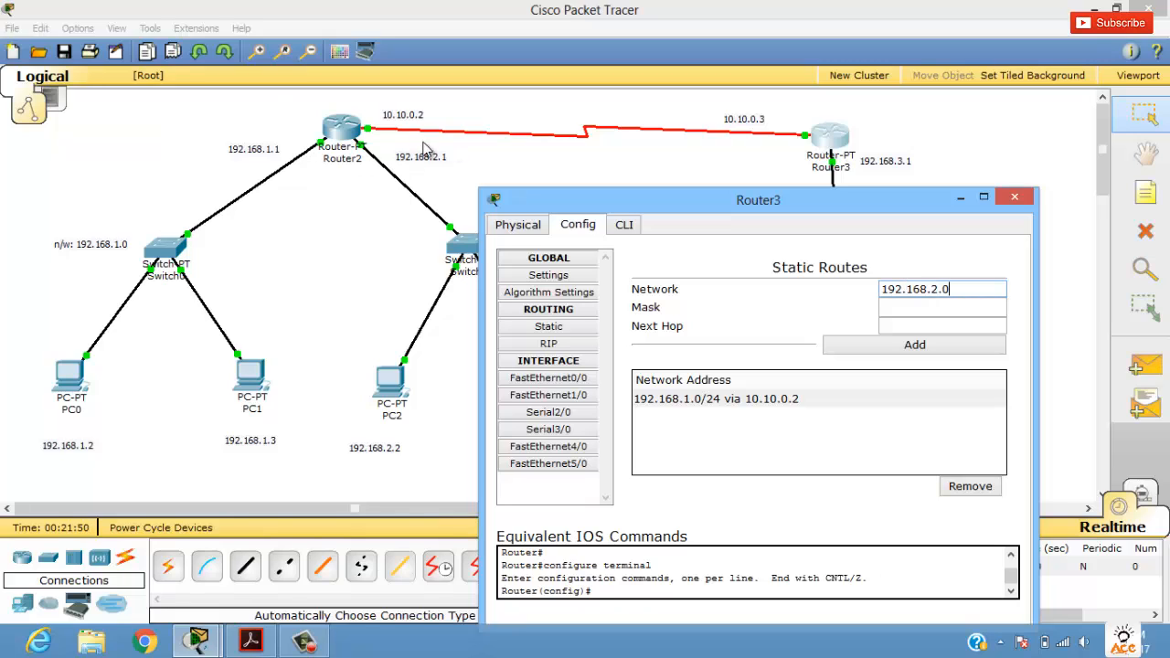
key(Tab)
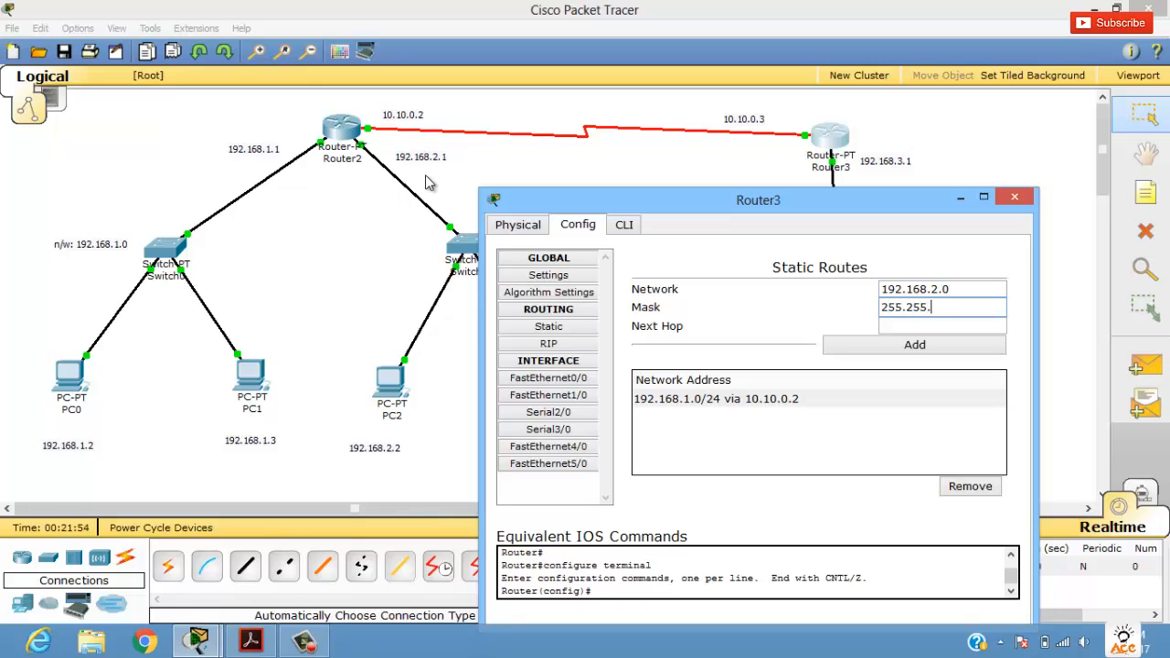
text(255.255.255.0)
key(Tab)
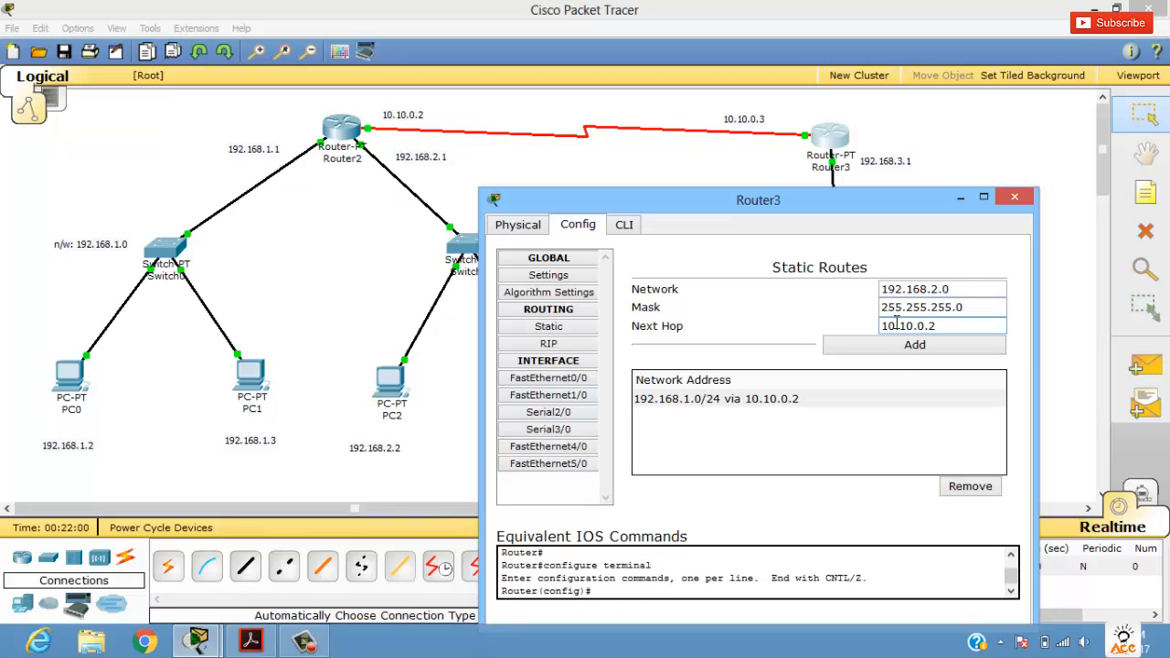
click(836, 352)
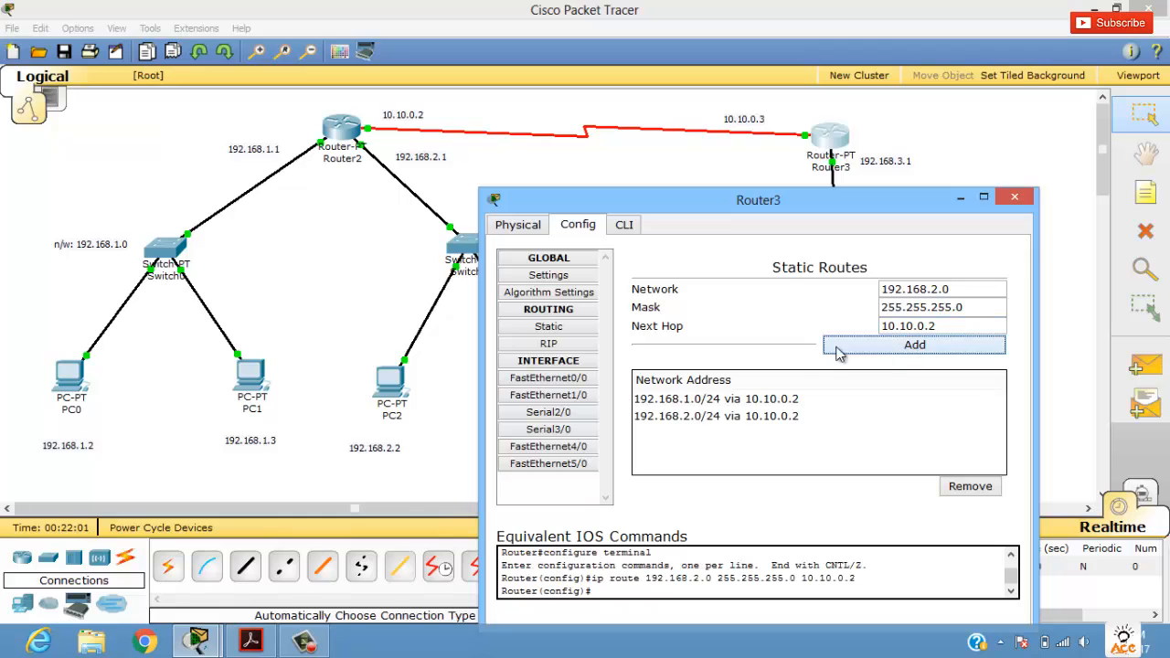
click(1015, 197)
Step: Delete the previous test scenario entry and send a new simple PDU from PC0 to PC4
click(681, 580)
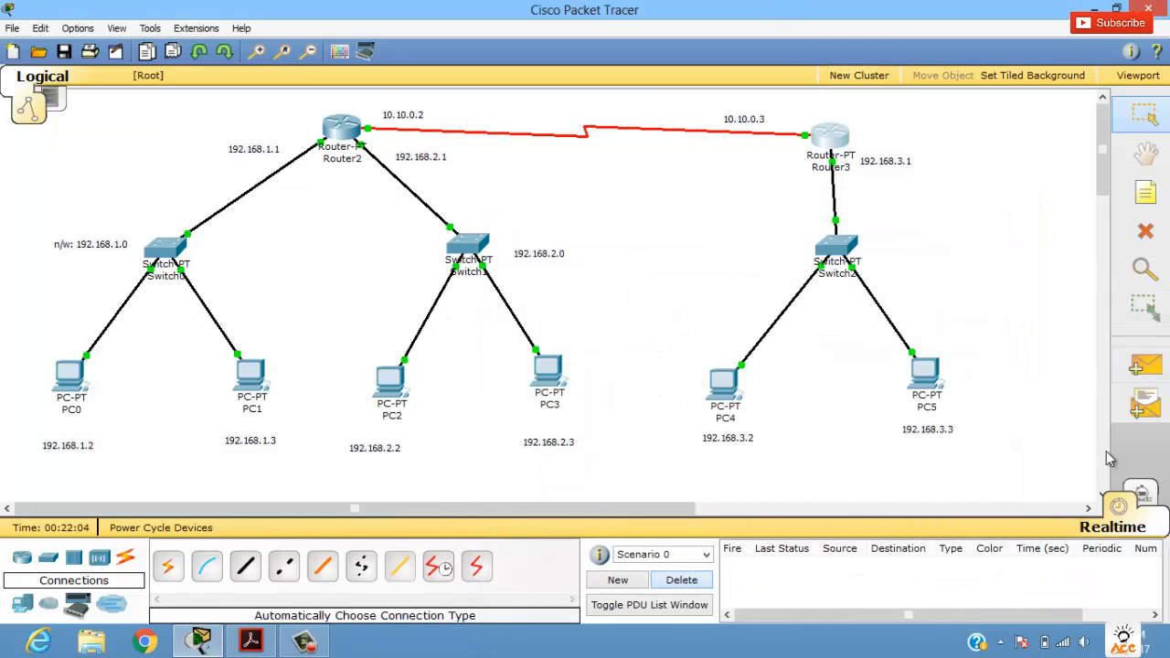
click(1145, 366)
click(69, 384)
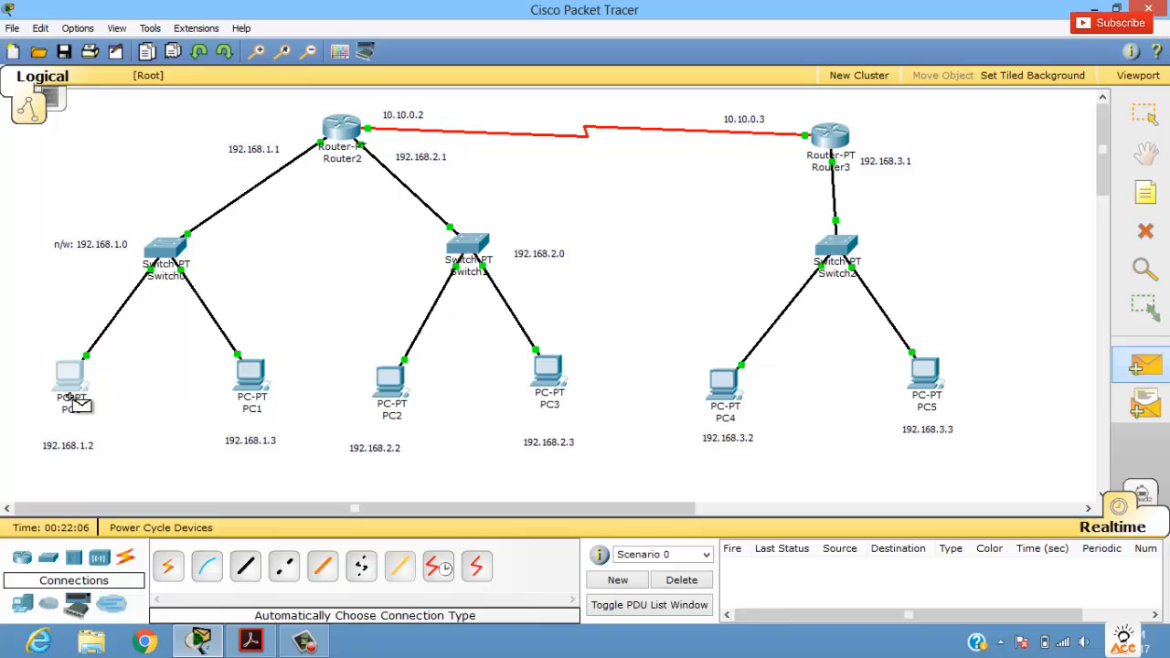
click(722, 388)
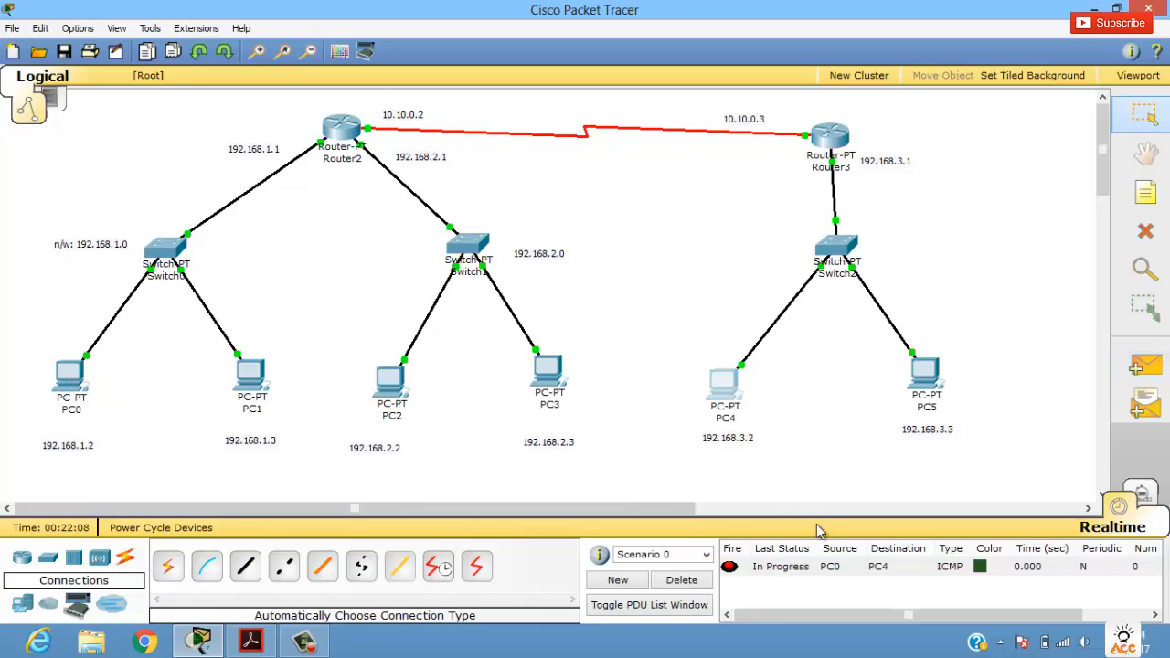
Step: Delete the current test scenario entry and send a new simple PDU from PC0 to PC4
click(798, 568)
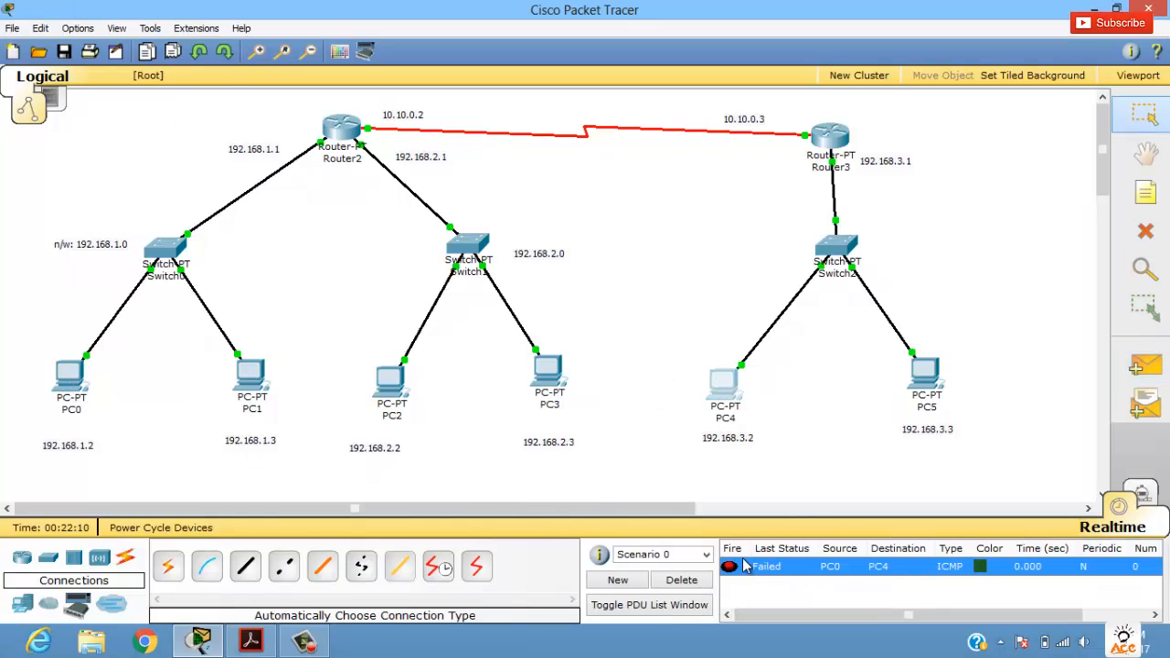
click(700, 580)
click(1134, 373)
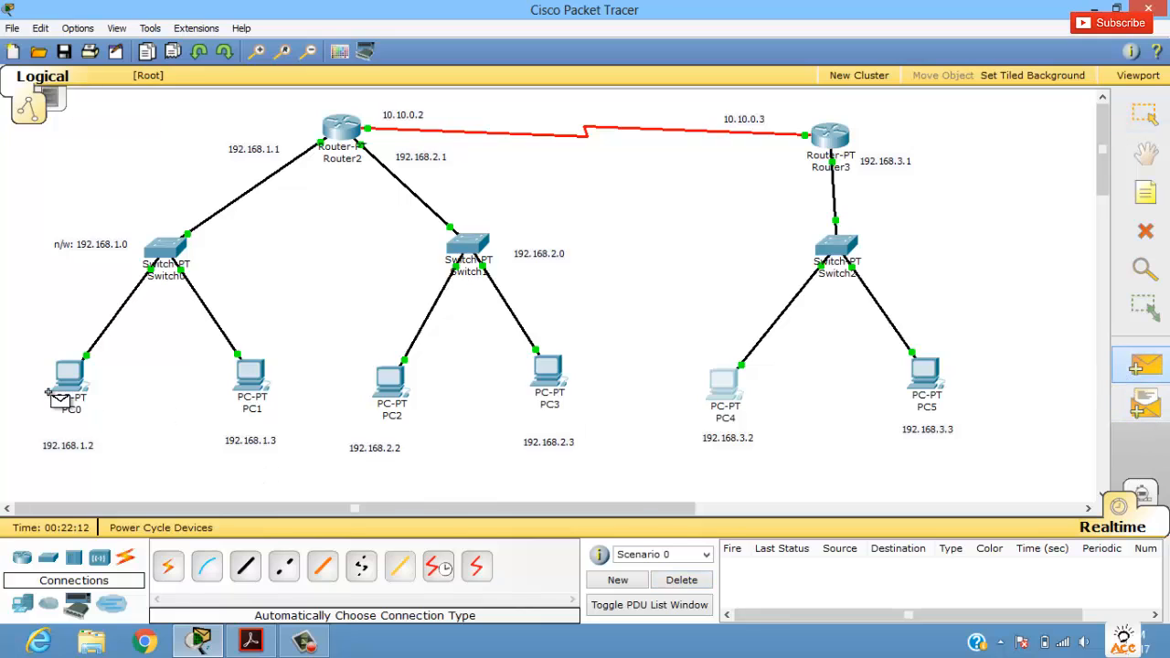
click(82, 382)
click(720, 382)
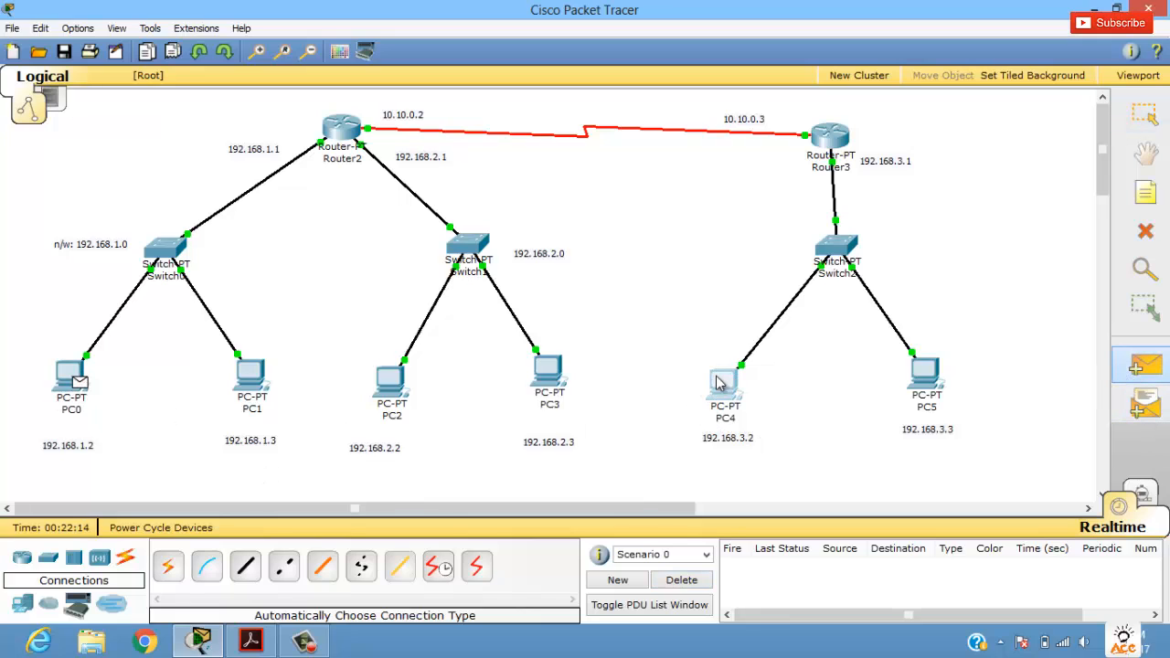
click(730, 570)
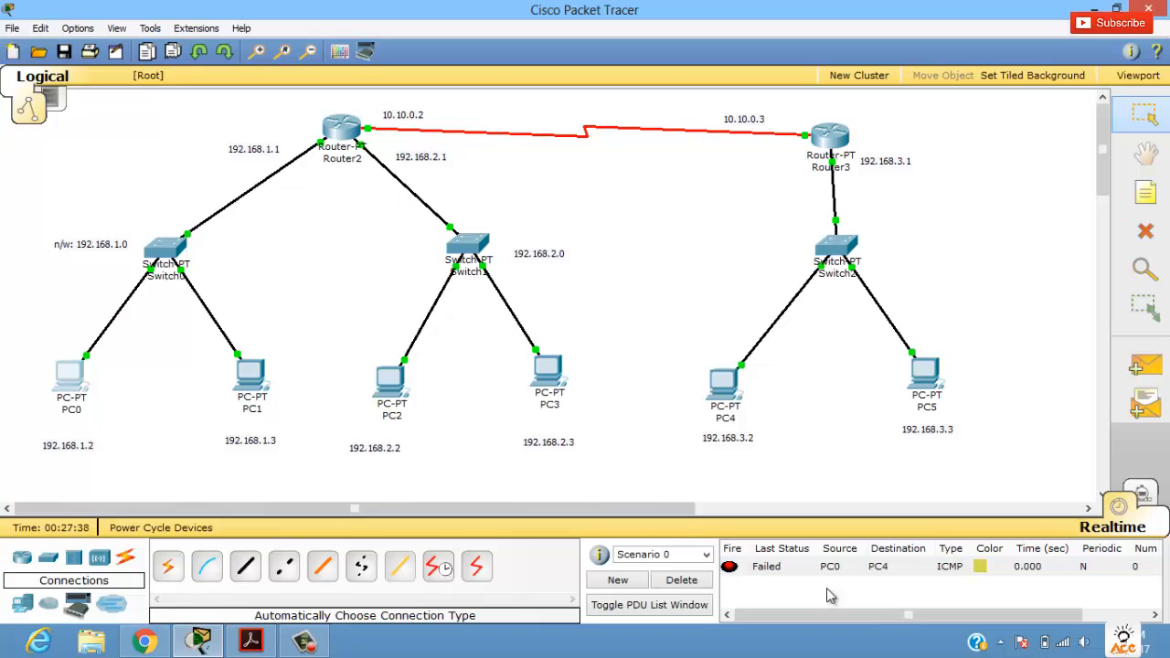
click(727, 569)
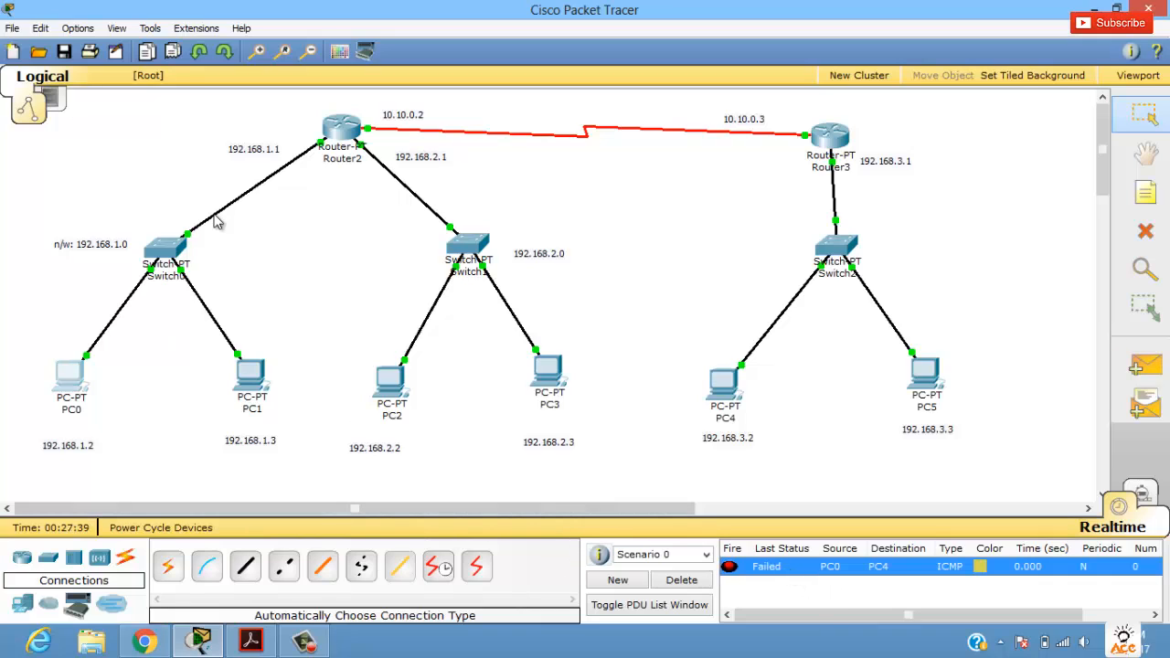
click(588, 346)
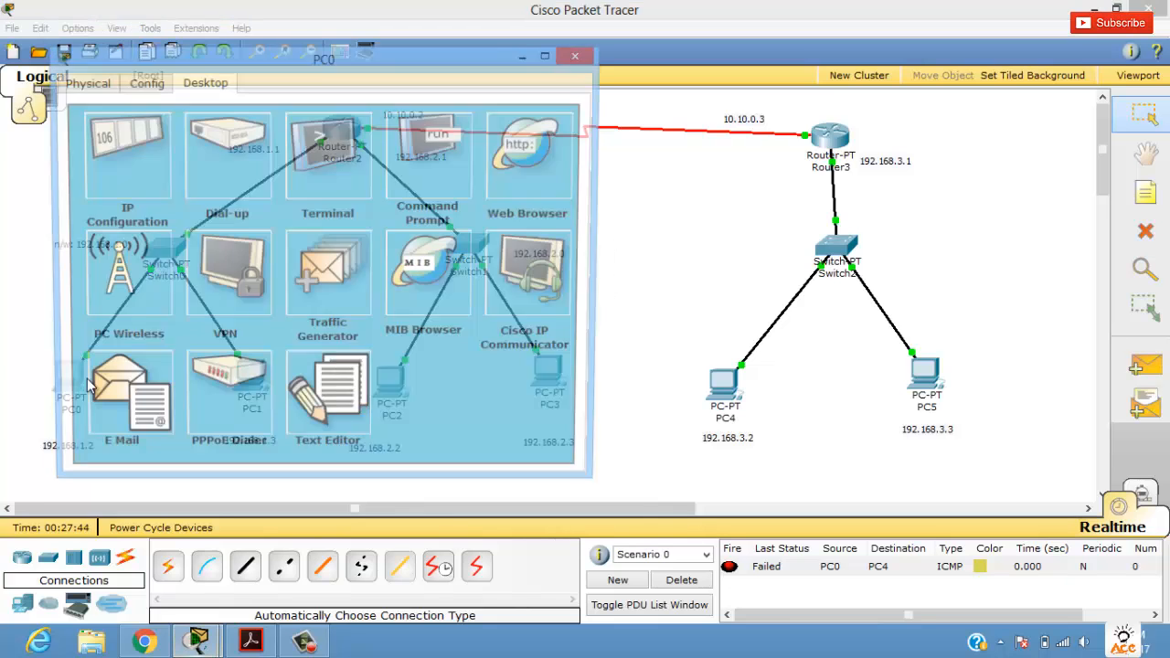
Step: Set PC0's default gateway to 192.168.1.1 in its IP configuration and close its window
click(75, 382)
drag(271, 73, 535, 197)
click(338, 202)
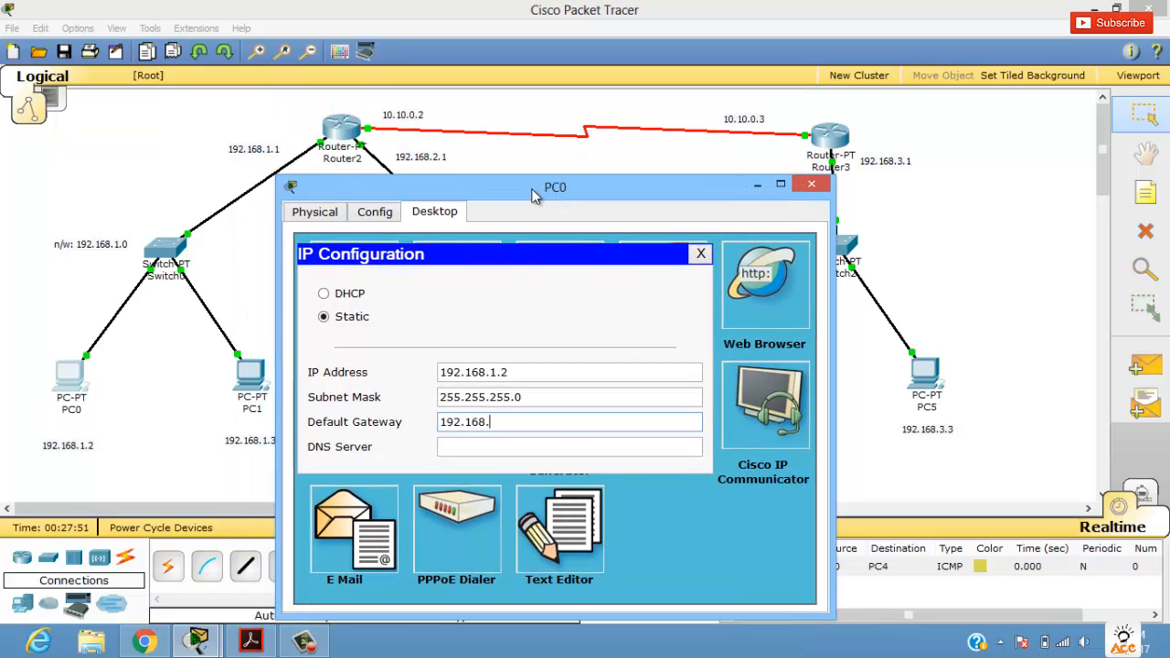
text(1.1)
click(810, 186)
Step: Set PC1's default gateway to 192.168.1.1, copy the address, and close its window
click(249, 373)
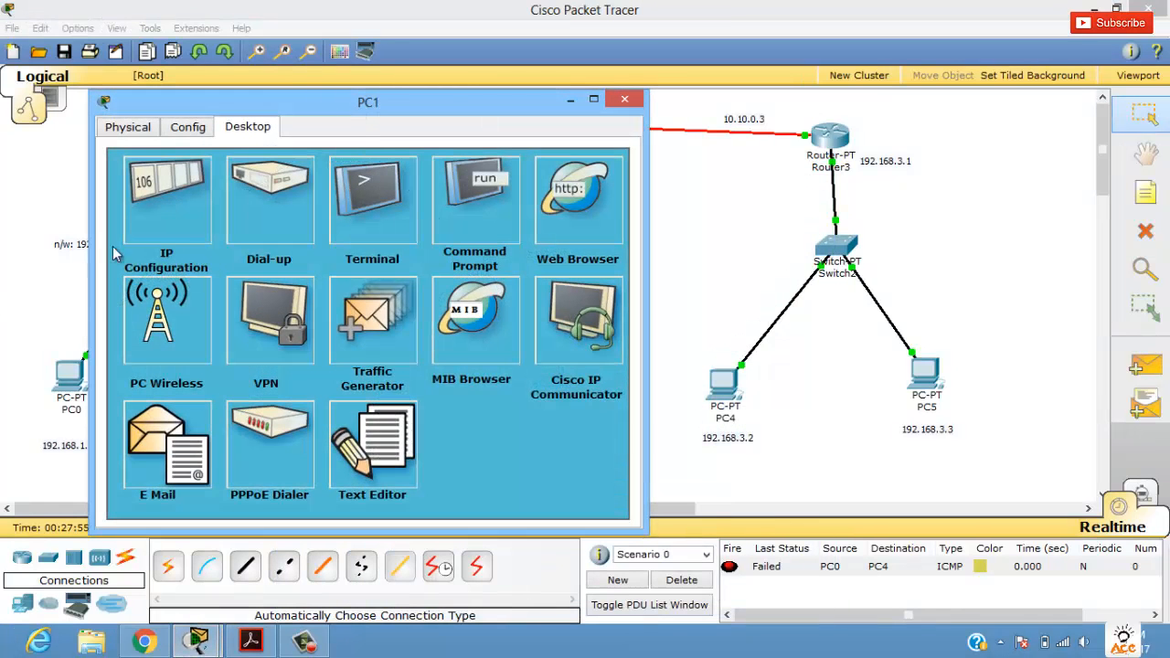
click(137, 256)
click(326, 338)
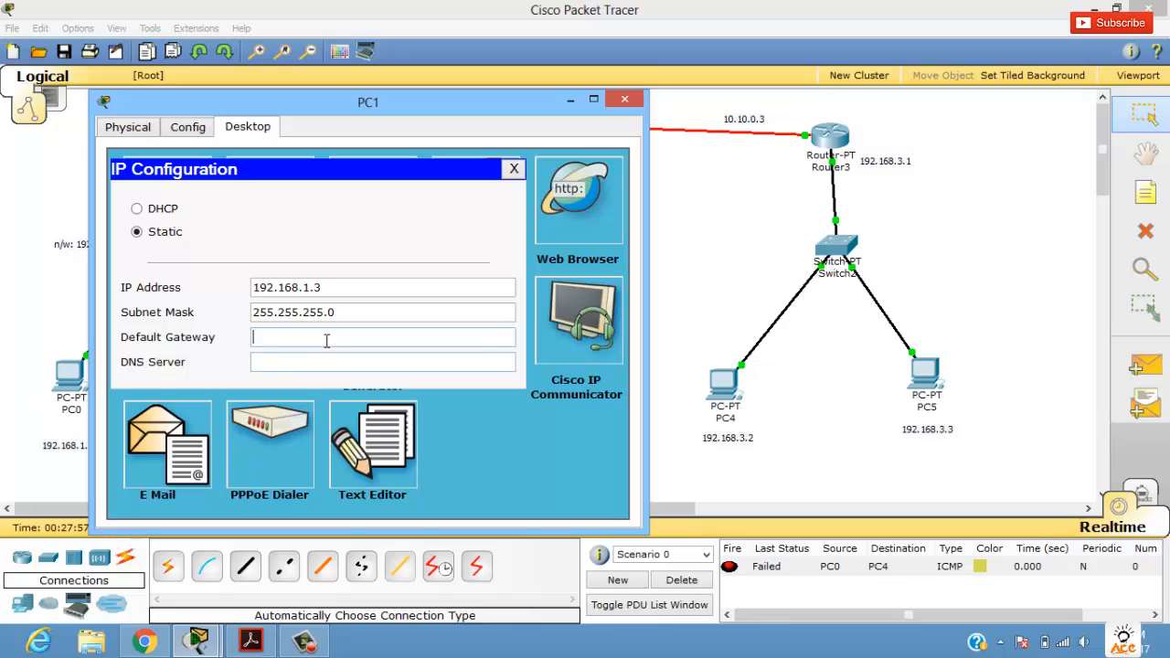
text(192.168.1.1)
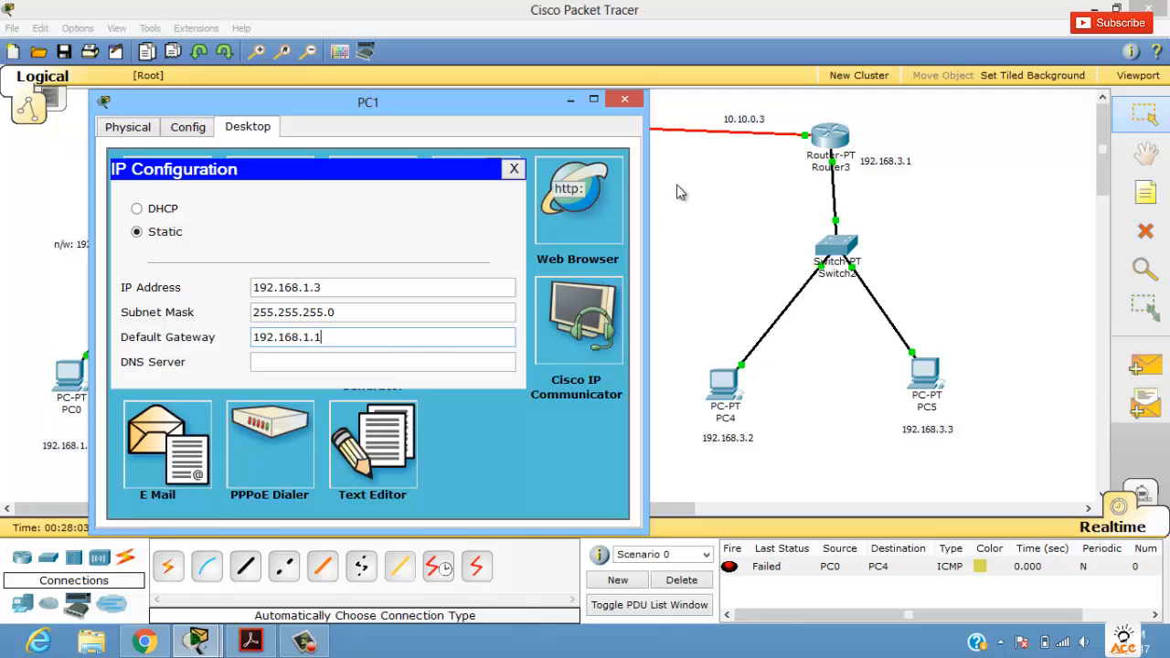
triple_click(347, 339)
key(ctrl+c)
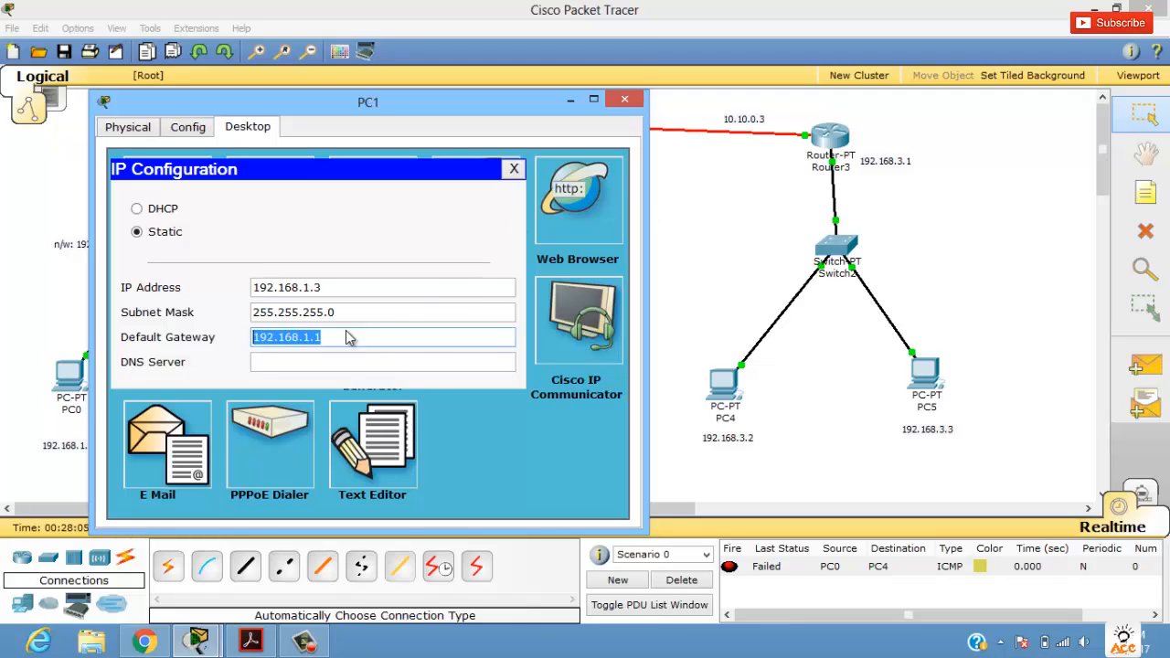
click(625, 99)
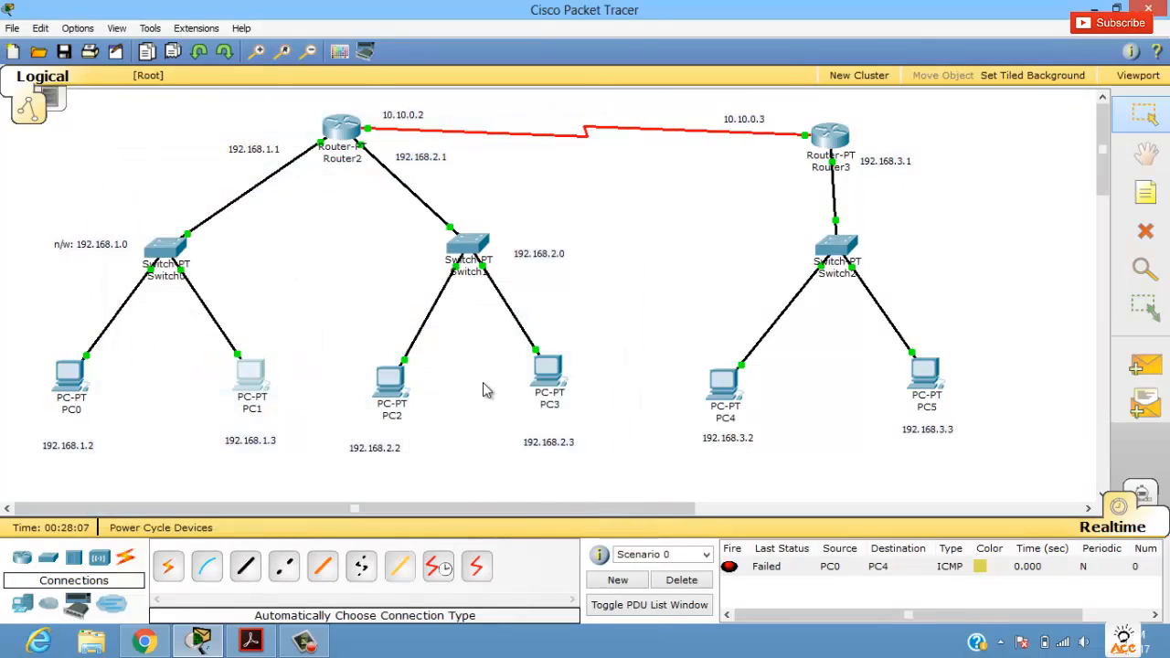
Step: Set PC2's default gateway to 192.168.2.1 by adapting the copied address, copy the new address, and close its window
click(399, 394)
click(217, 262)
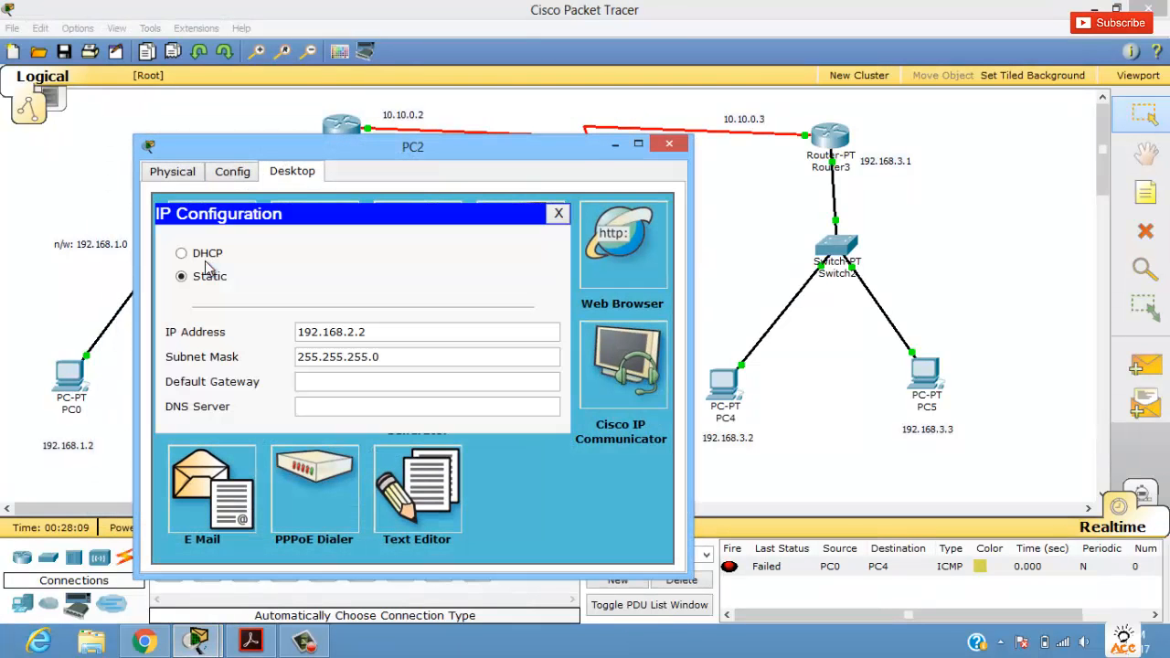
click(375, 384)
key(ctrl+v)
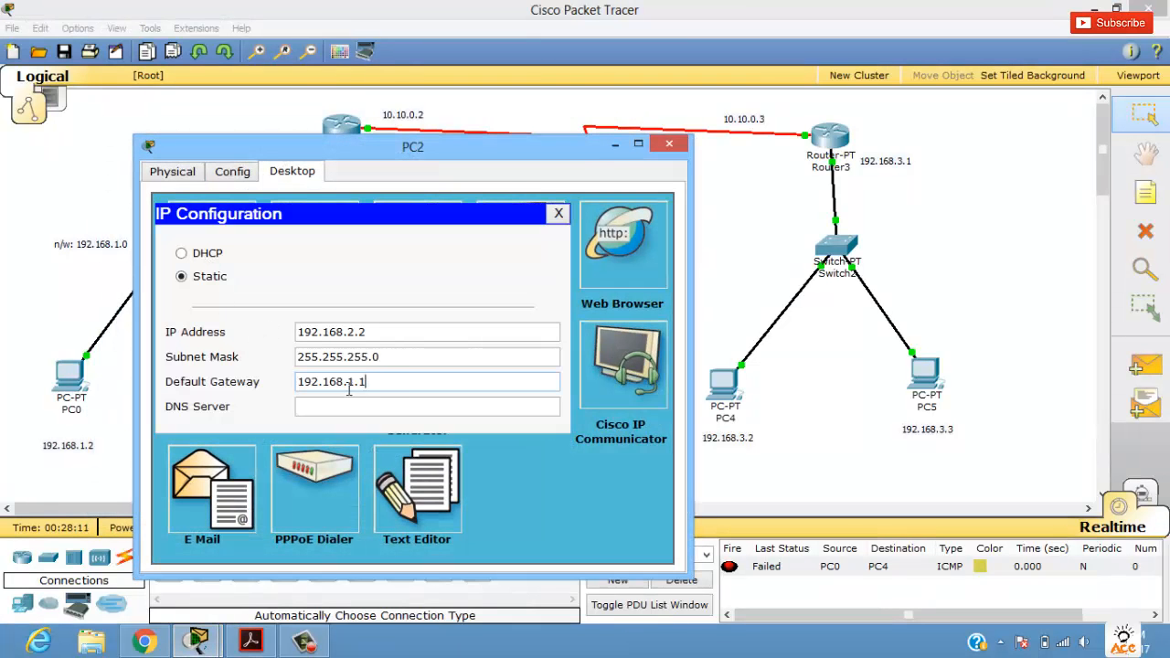
click(349, 384)
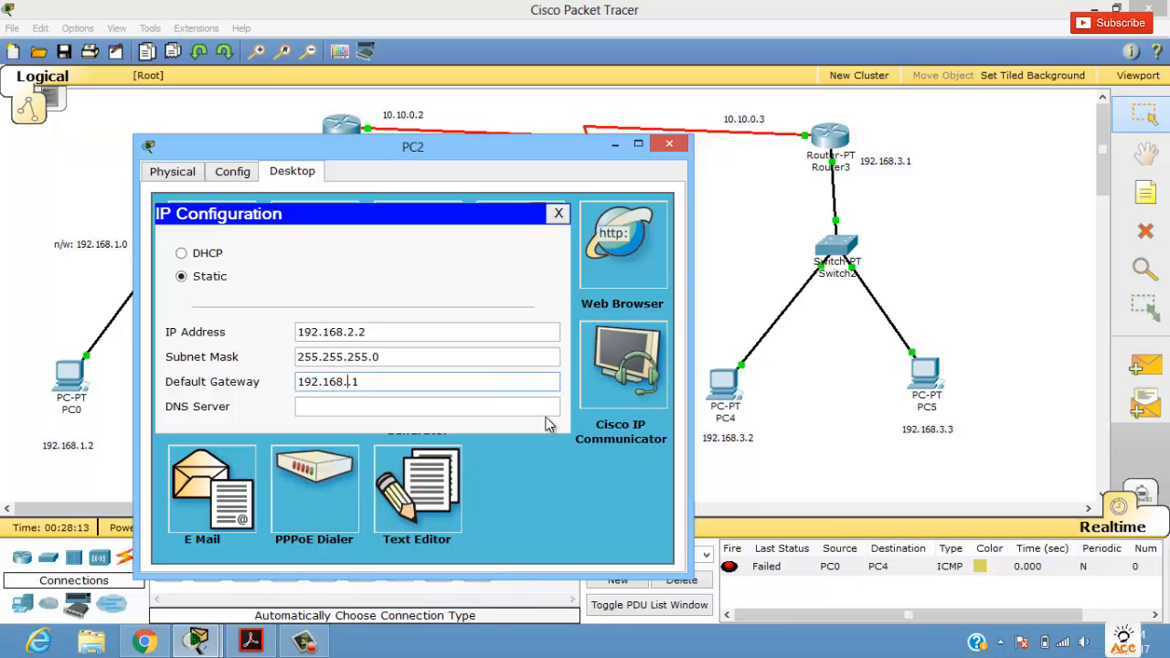
text(2)
key(ctrl+a)
key(ctrl+c)
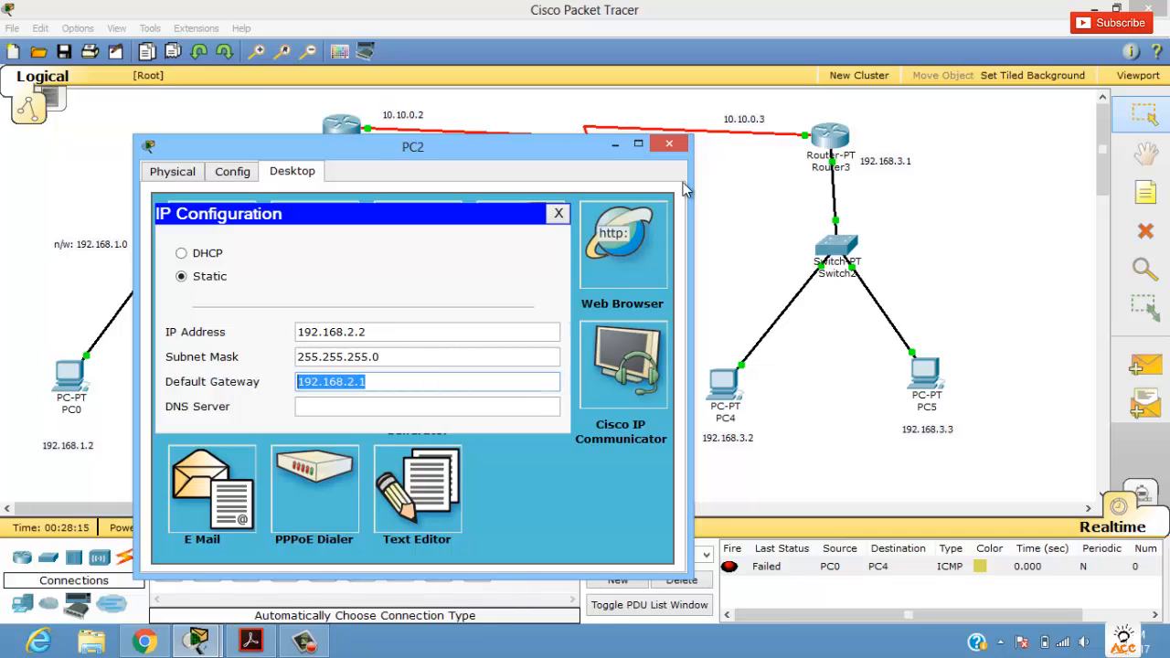
click(669, 145)
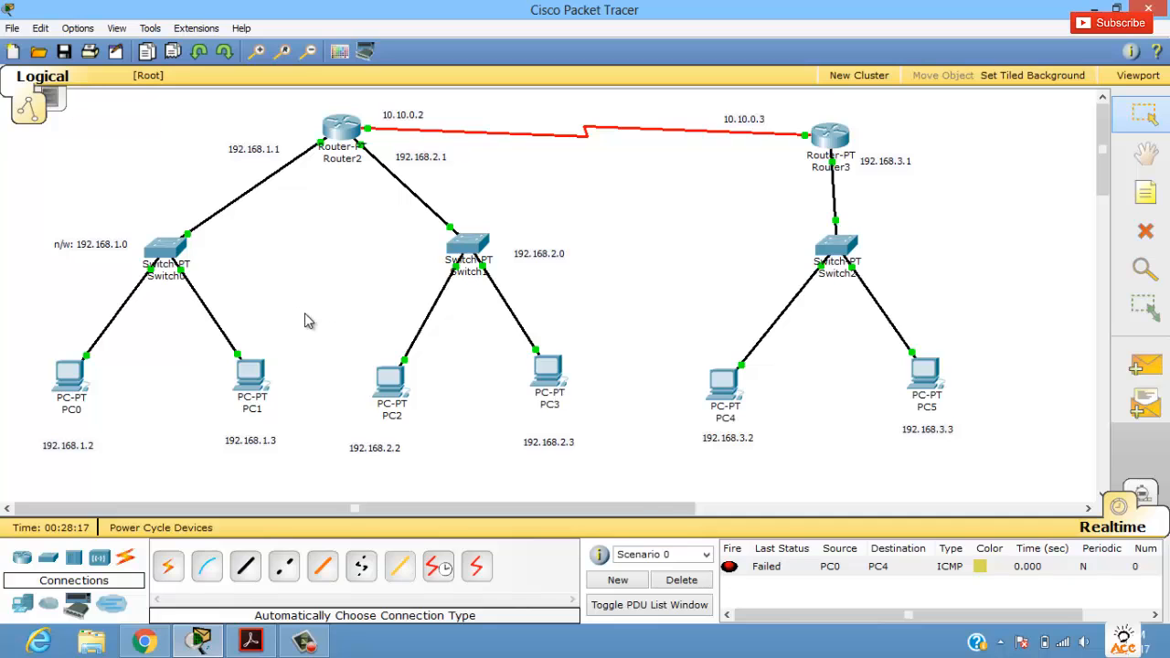
Step: Paste 192.168.2.1 as PC3's default gateway in its IP configuration and close its window
click(545, 370)
click(143, 138)
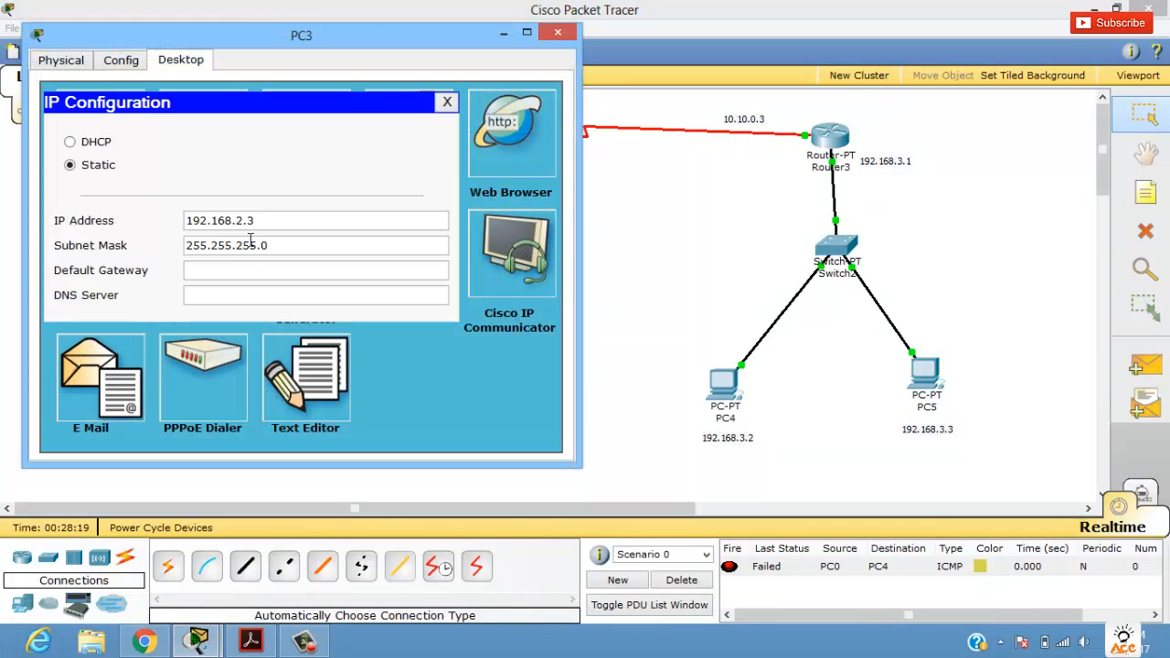
key(ctrl+v)
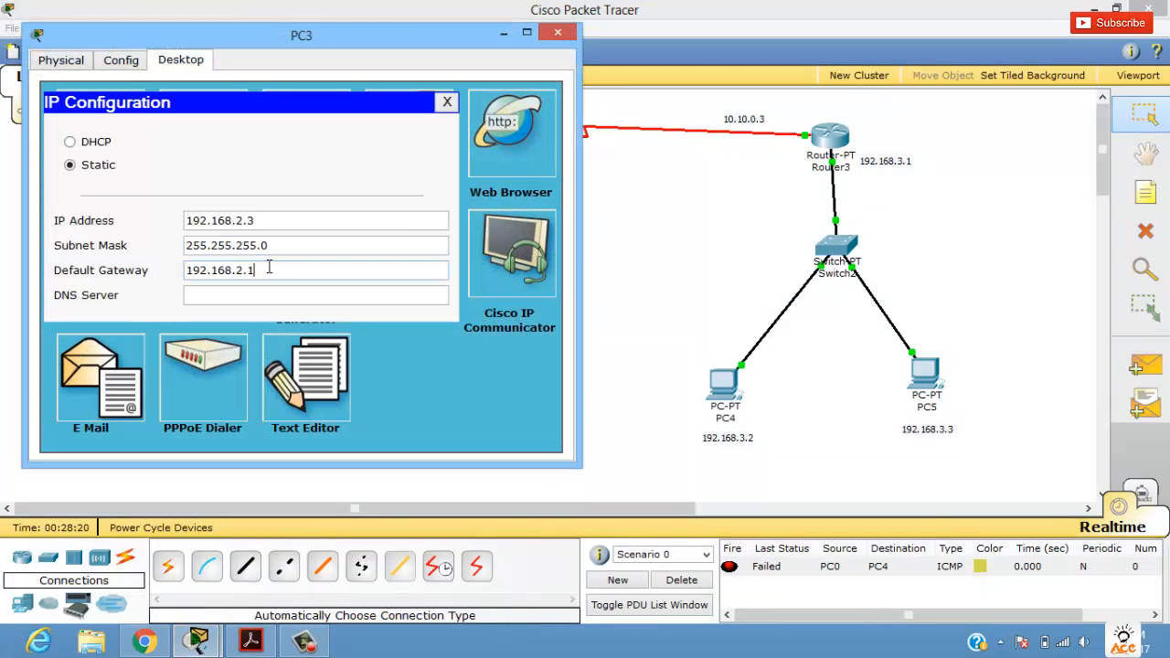
click(558, 32)
Step: Set PC4's default gateway to 192.168.3.1 by adapting the copied address, copy the new address, and close its window
click(732, 384)
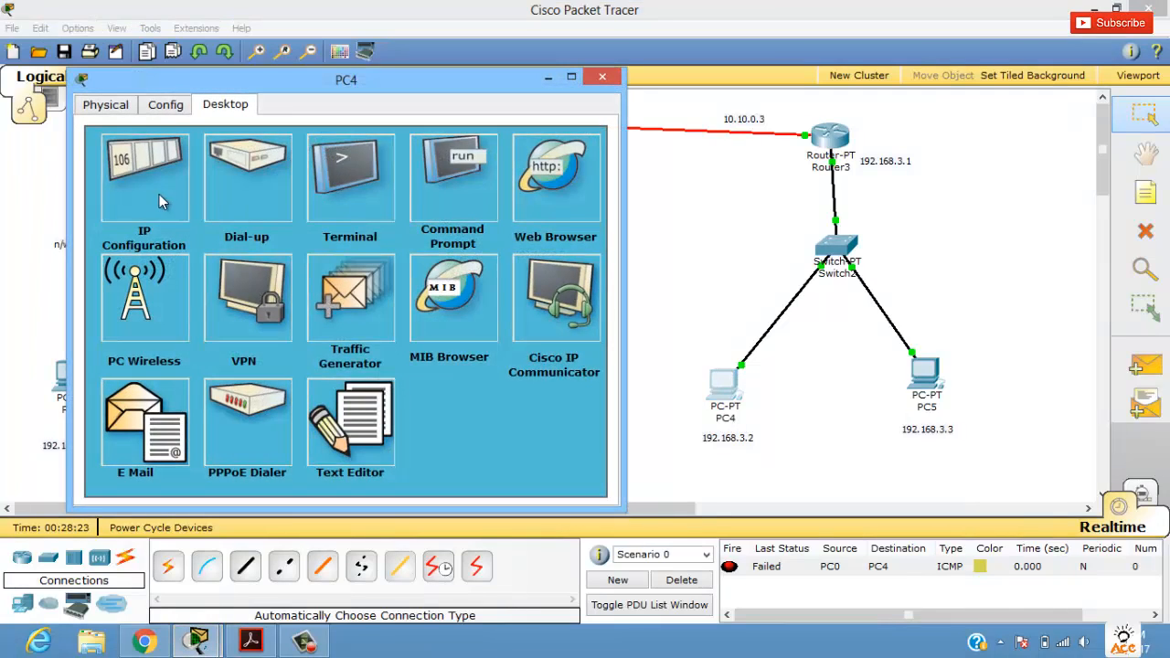
click(159, 188)
click(303, 314)
key(ctrl+v)
click(288, 314)
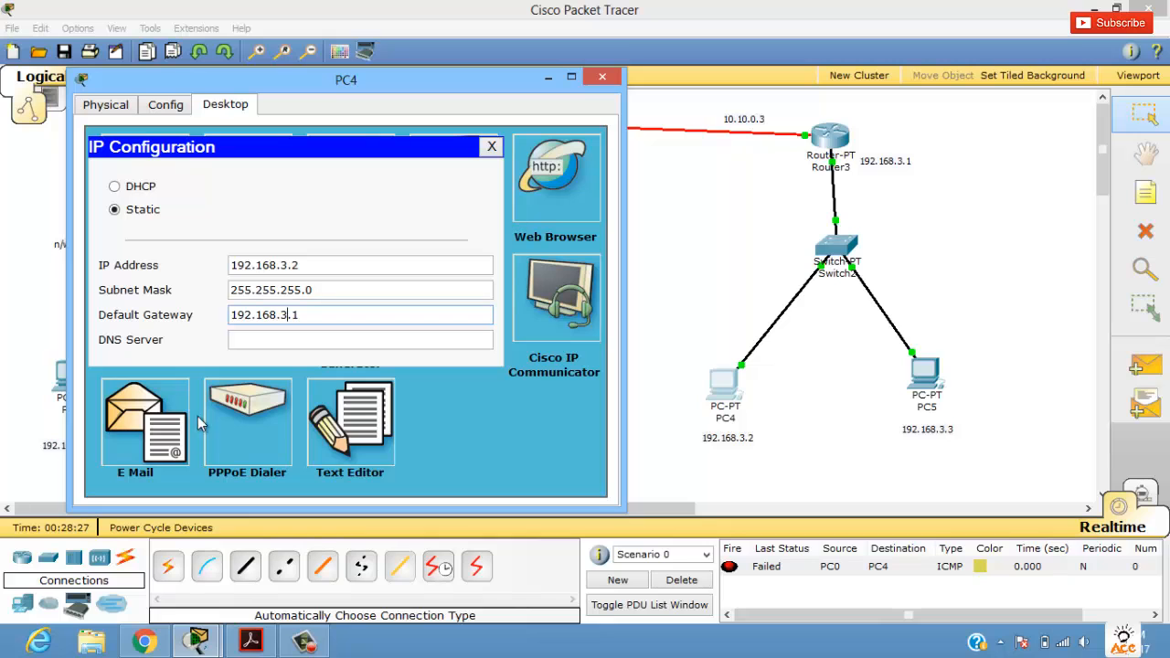
drag(312, 325, 89, 339)
key(ctrl+c)
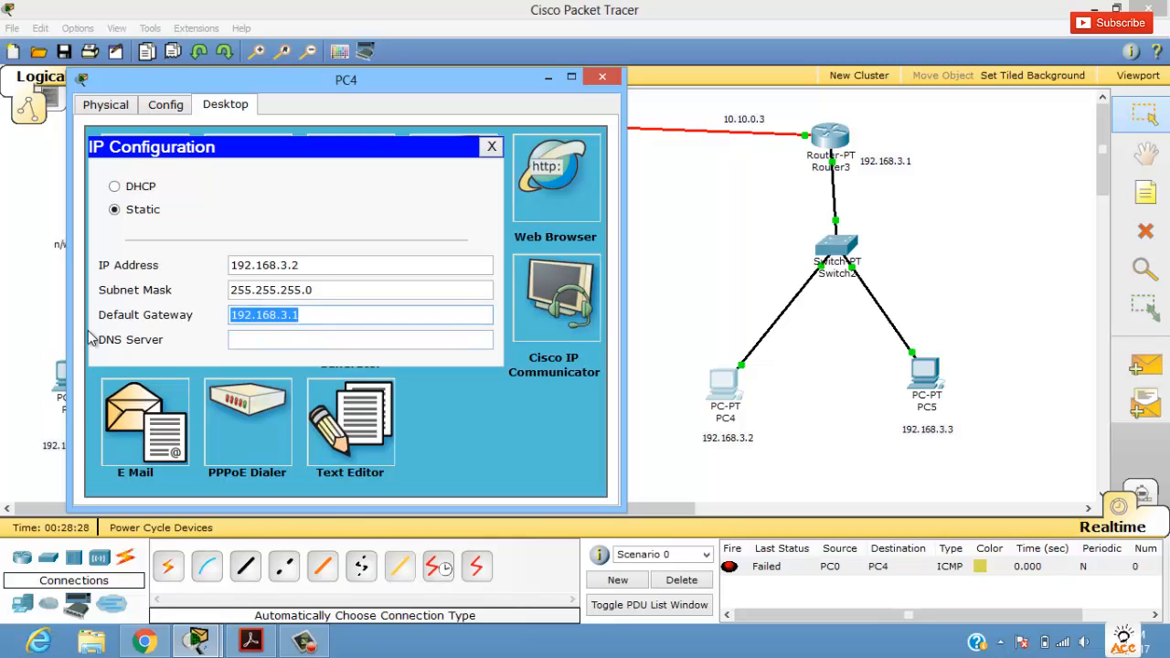
click(603, 77)
Step: Paste 192.168.3.1 as PC5's default gateway in its IP configuration and close its window
click(925, 375)
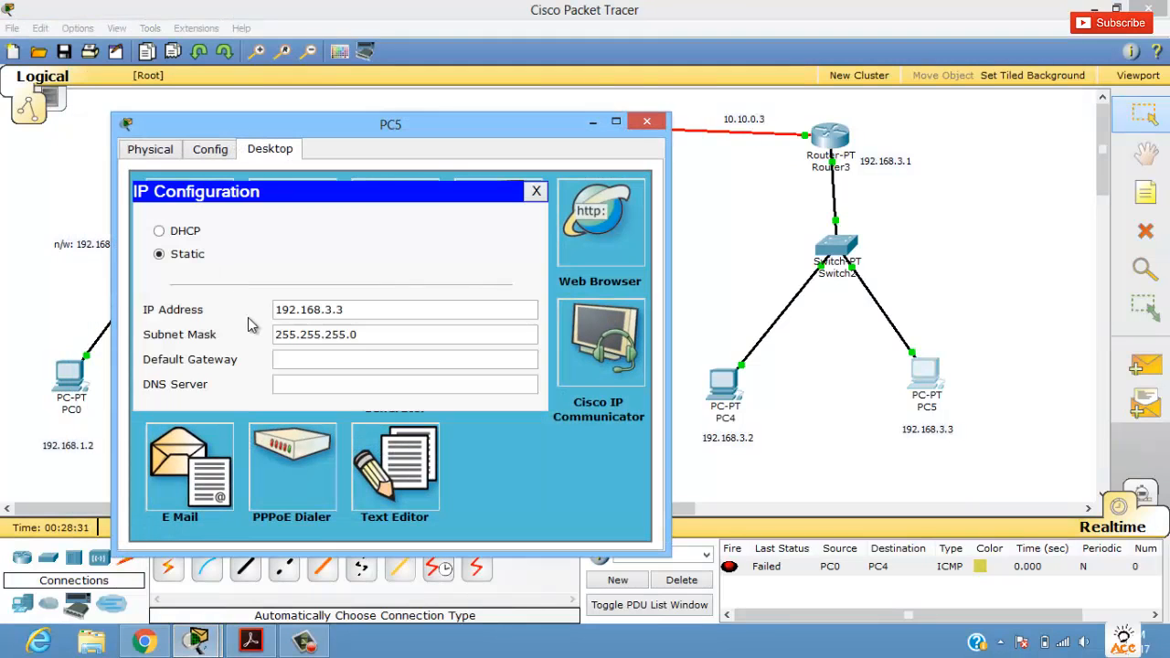
click(297, 360)
key(ctrl+v)
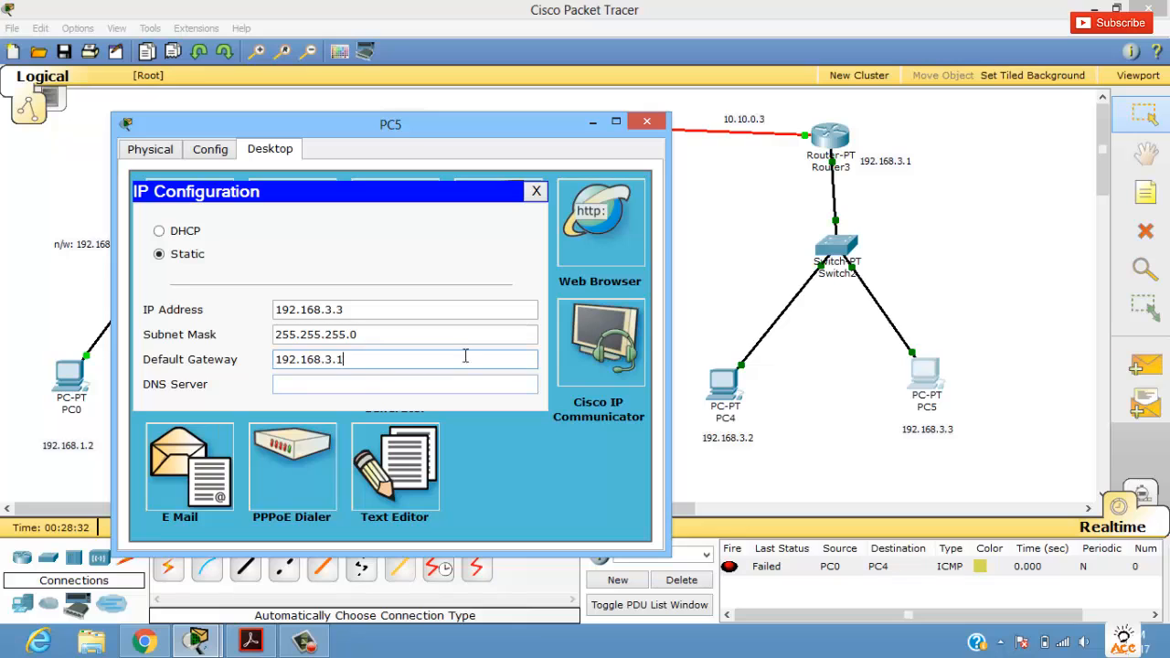
click(647, 122)
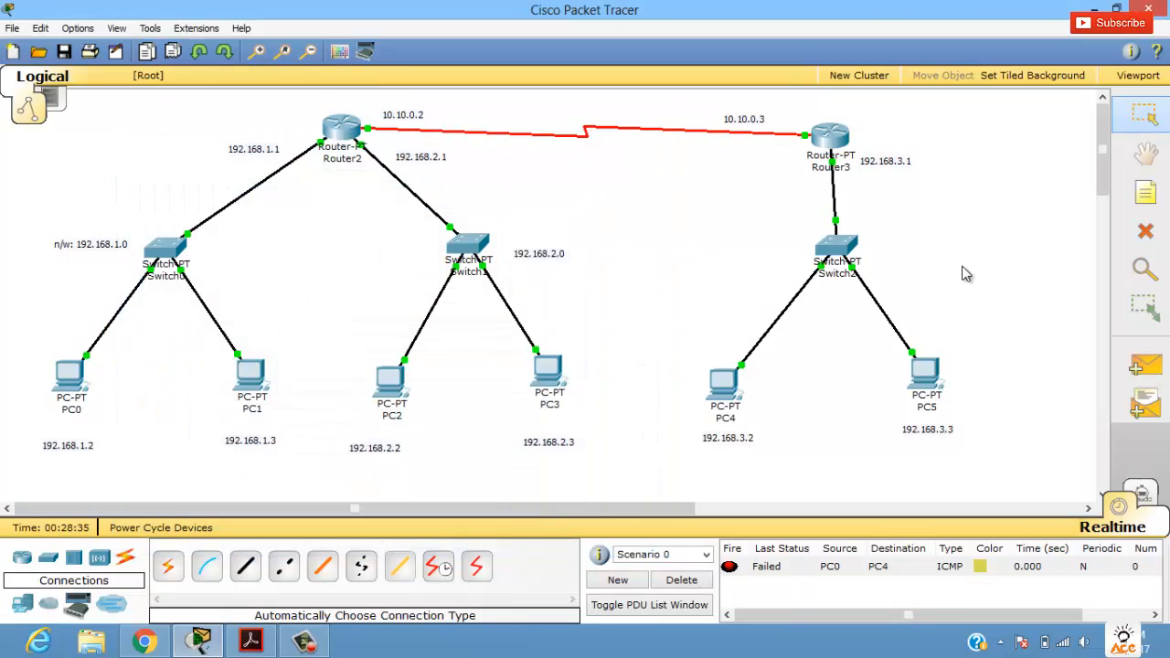
Step: Send a simple PDU from PC0 to PC4, check its status, and delete the test scenario's entries
click(1145, 365)
click(70, 373)
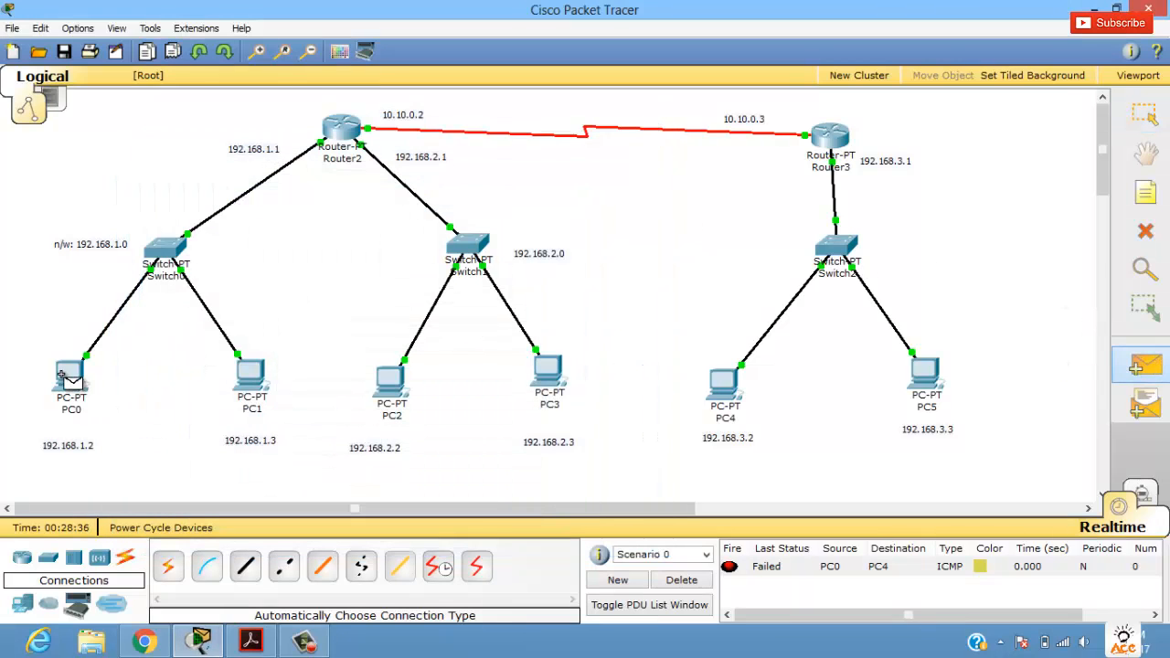
click(722, 384)
key(Escape)
click(770, 585)
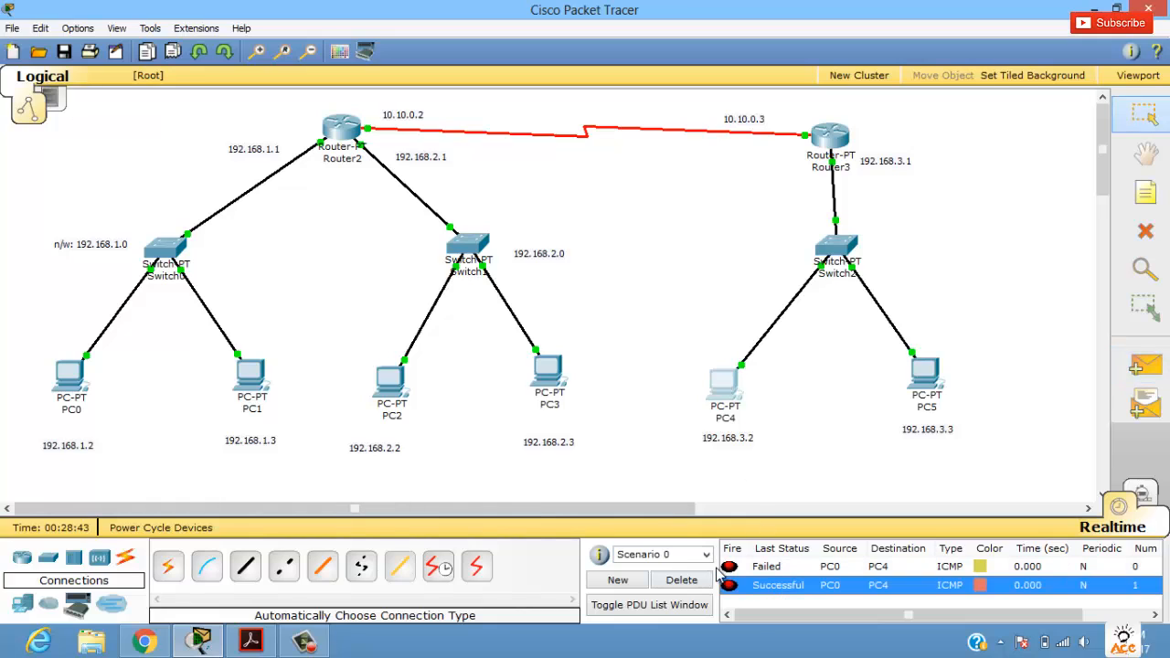
click(702, 583)
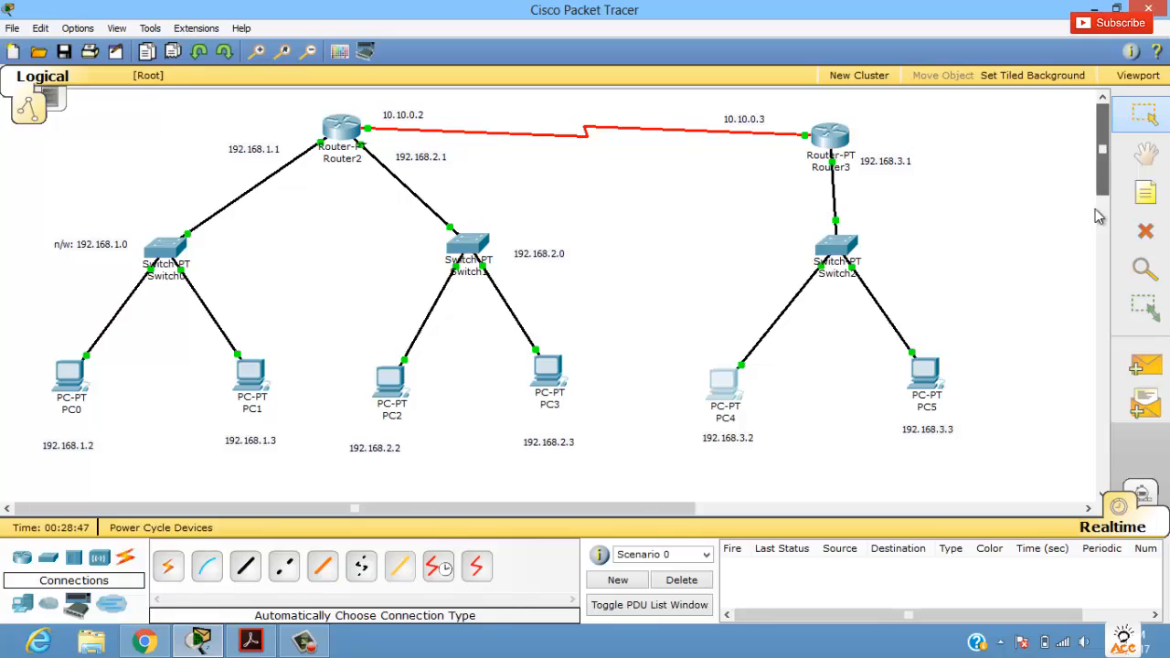
Step: Test connectivity by sending one simple PDU from PC4 to PC3 and another from PC5 to PC1
click(1147, 367)
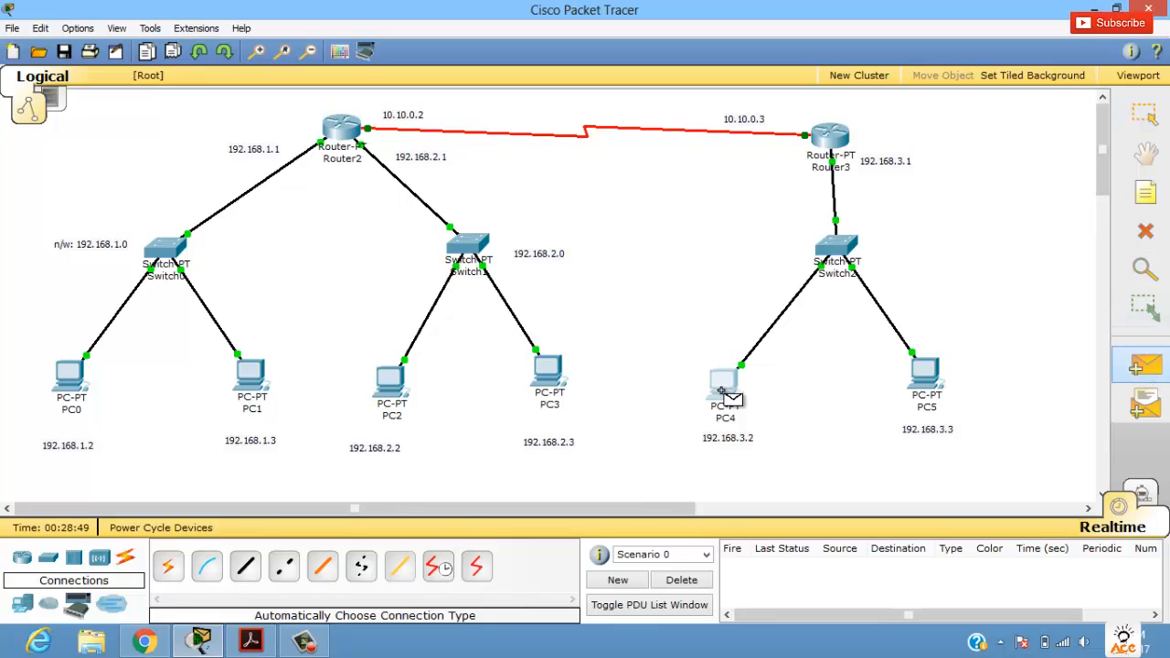
click(549, 373)
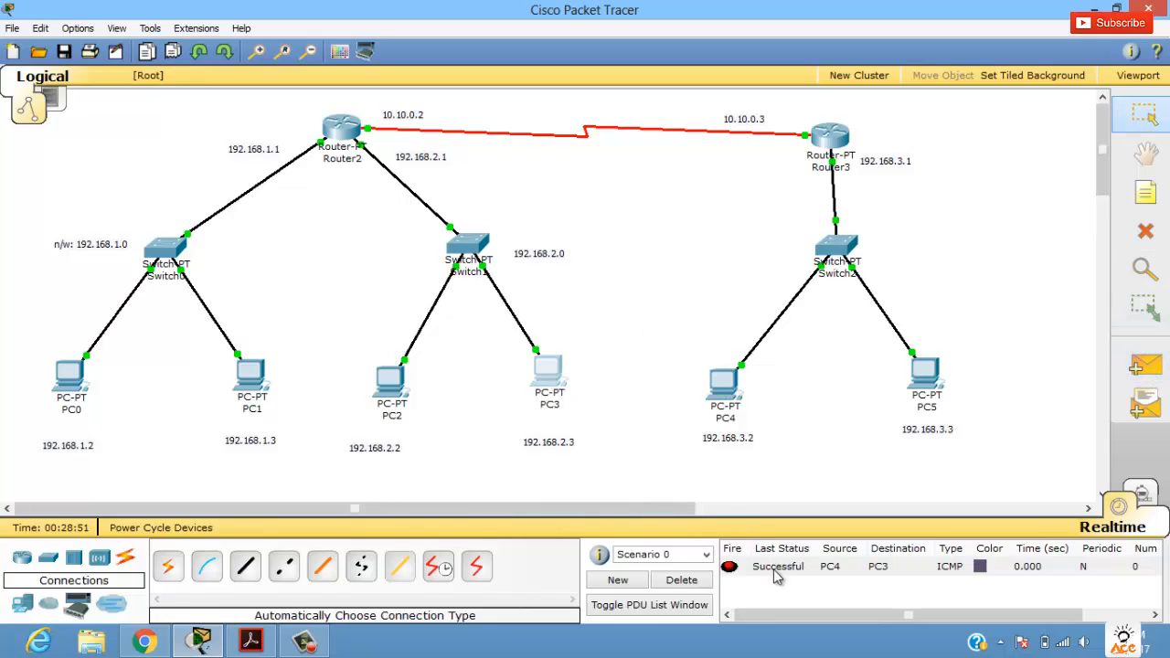
click(1146, 367)
click(925, 373)
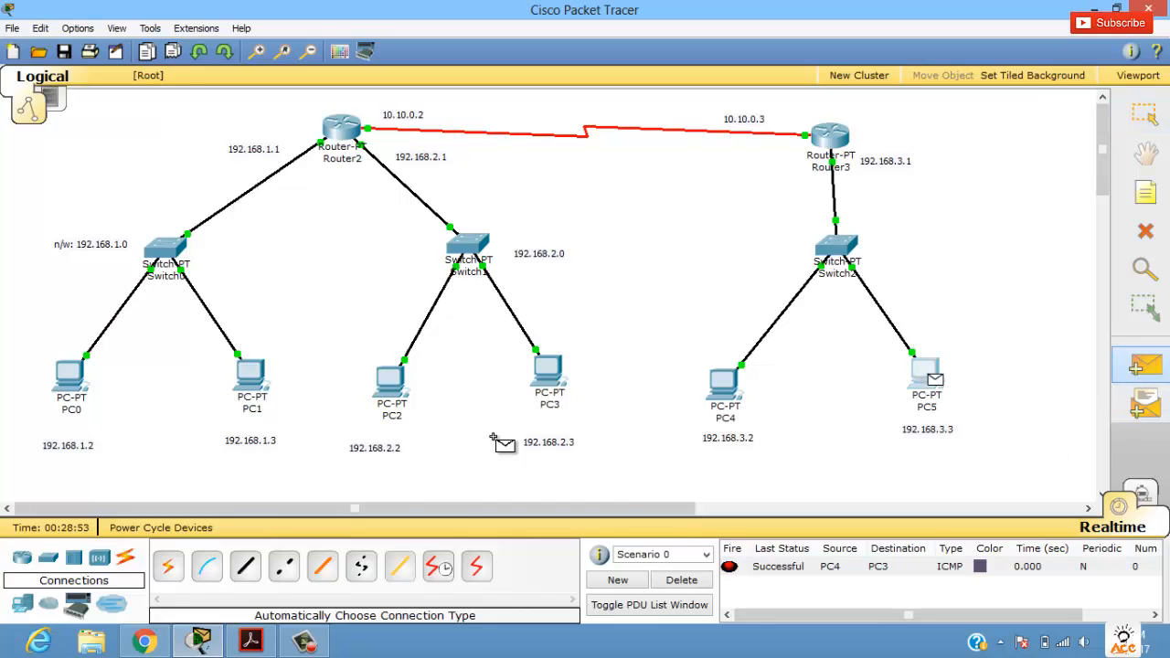
click(249, 388)
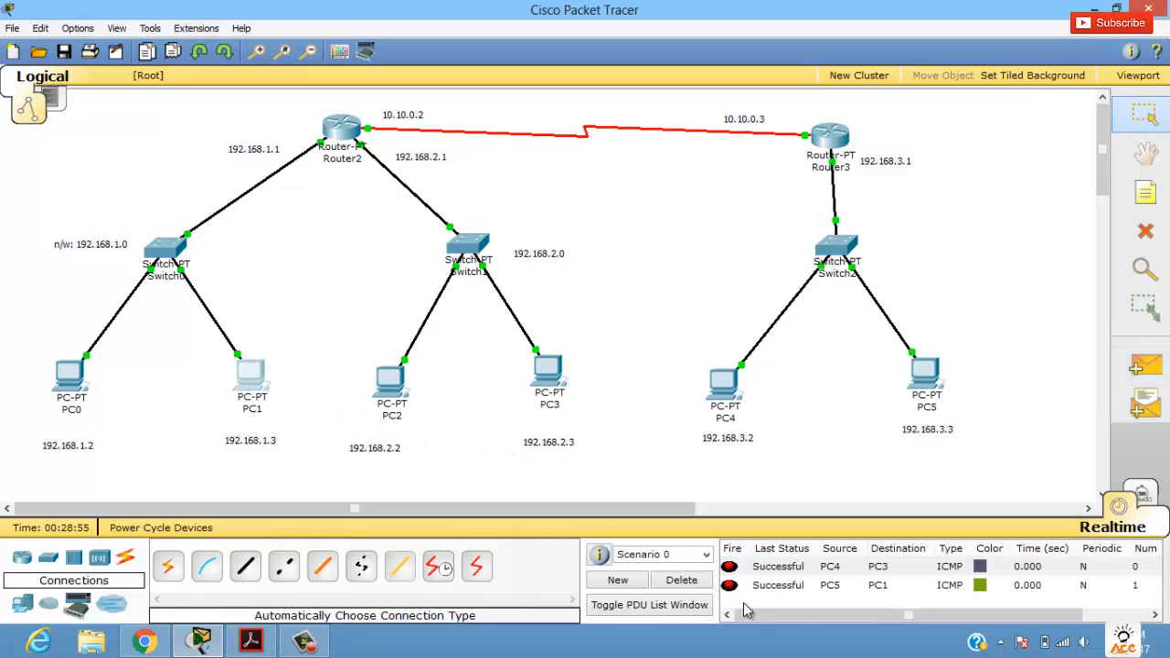
click(804, 587)
Step: Send a simple PDU from PC4 to PC0, check its status, and clear all entries of the test scenario
click(1146, 367)
click(722, 384)
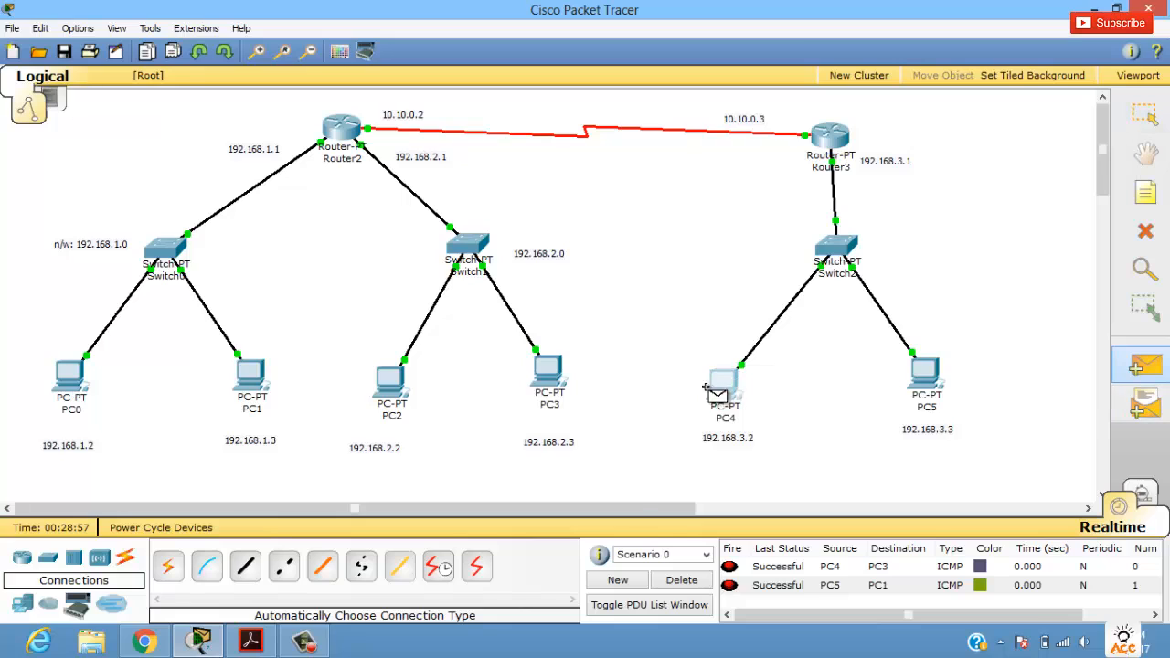
click(70, 379)
click(808, 599)
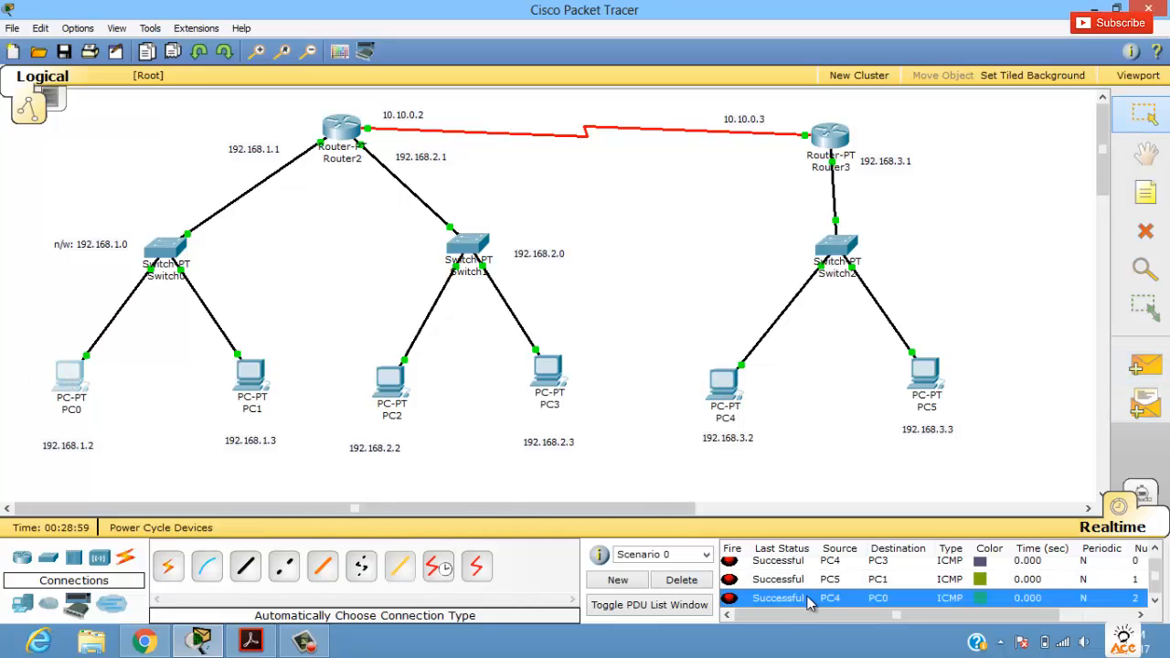
click(701, 584)
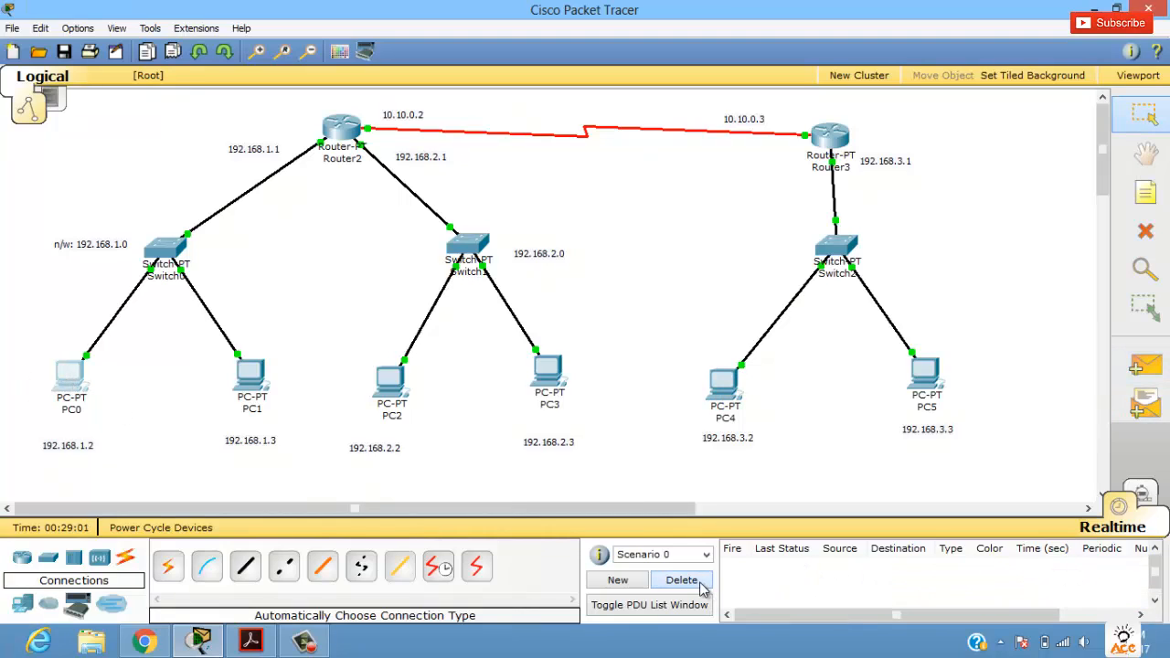